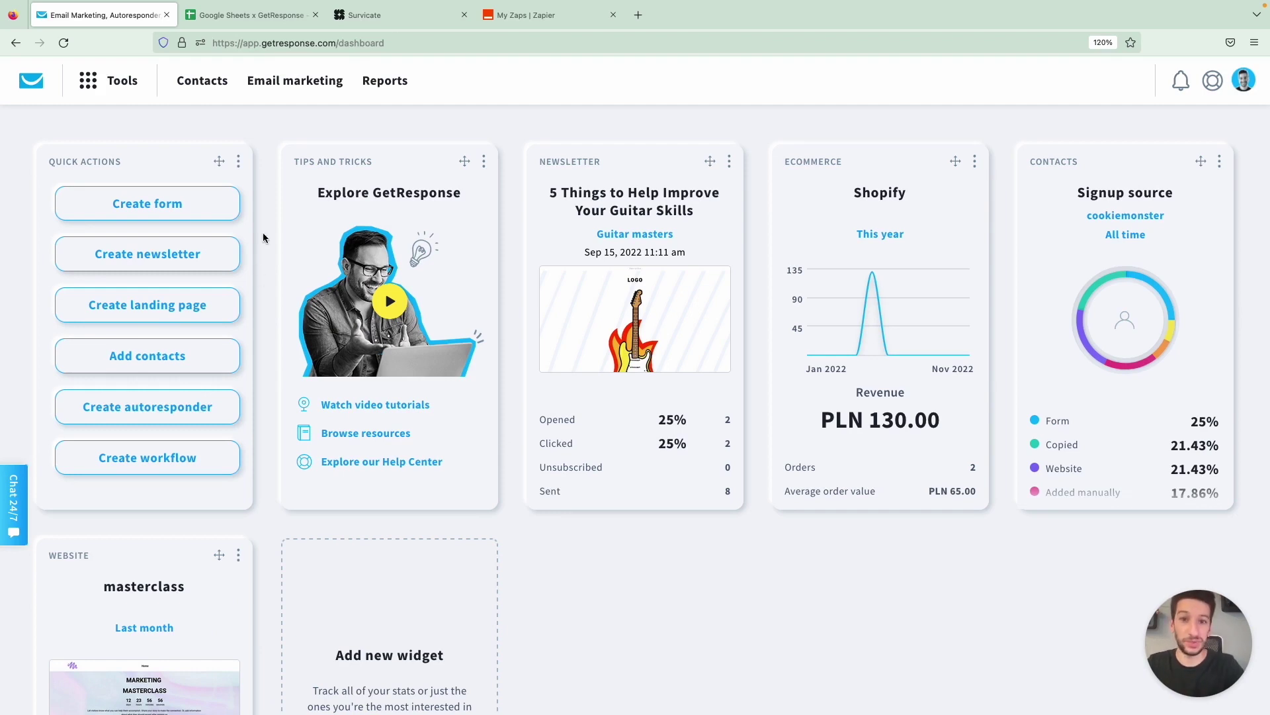
From Tools, go to Integrations and API and show the Integrations by Zapier section
click(111, 96)
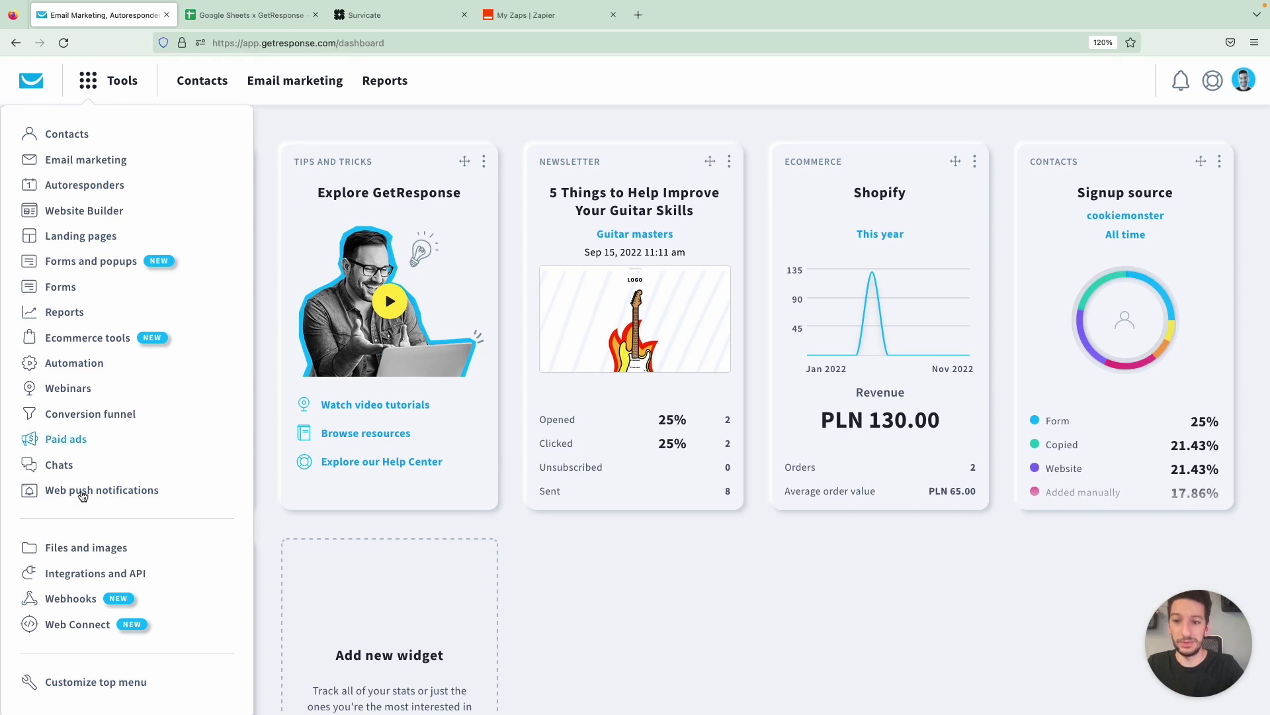
click(78, 577)
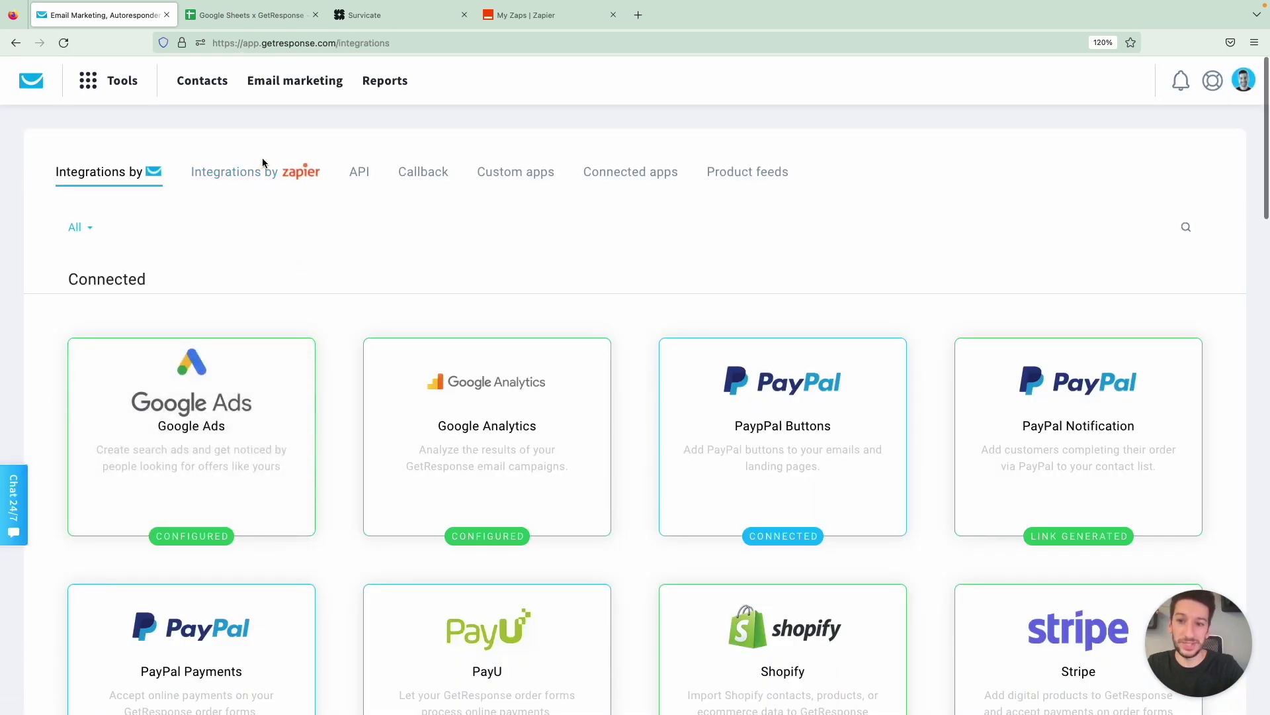
click(260, 177)
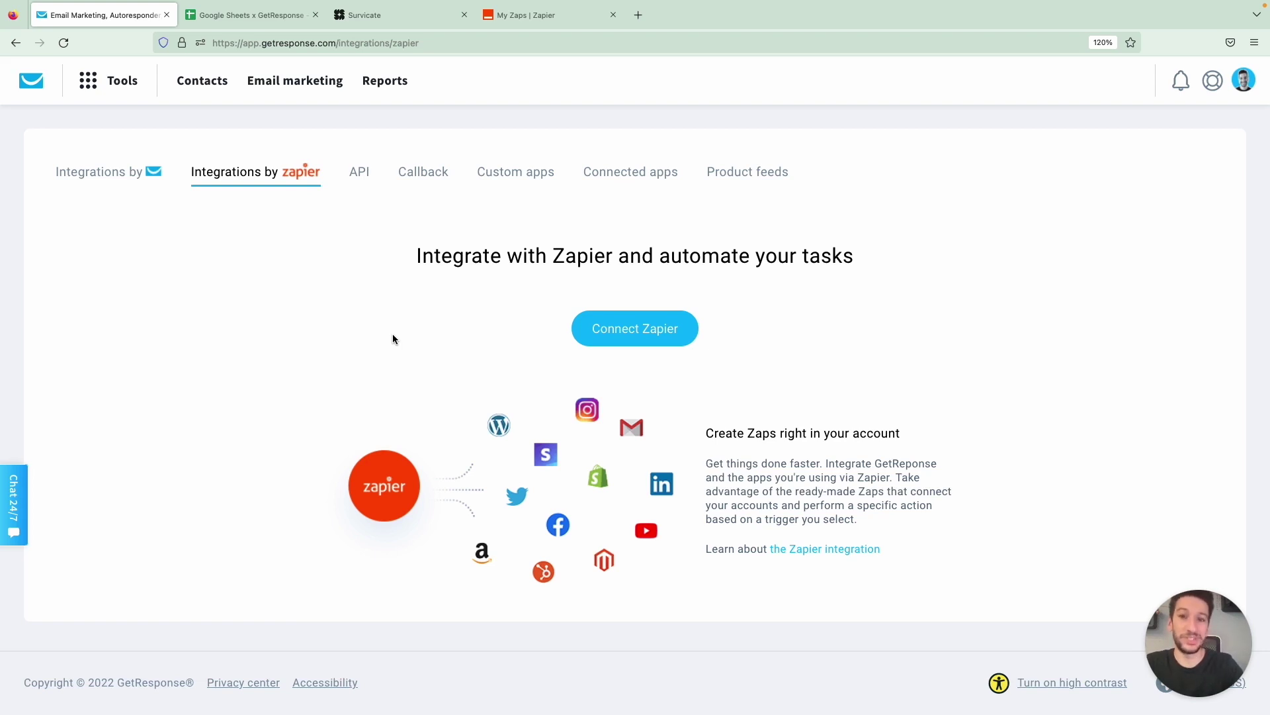
Connect and authorize the Zapier account so the Survicate and Google Sheets Zaps appear
click(641, 328)
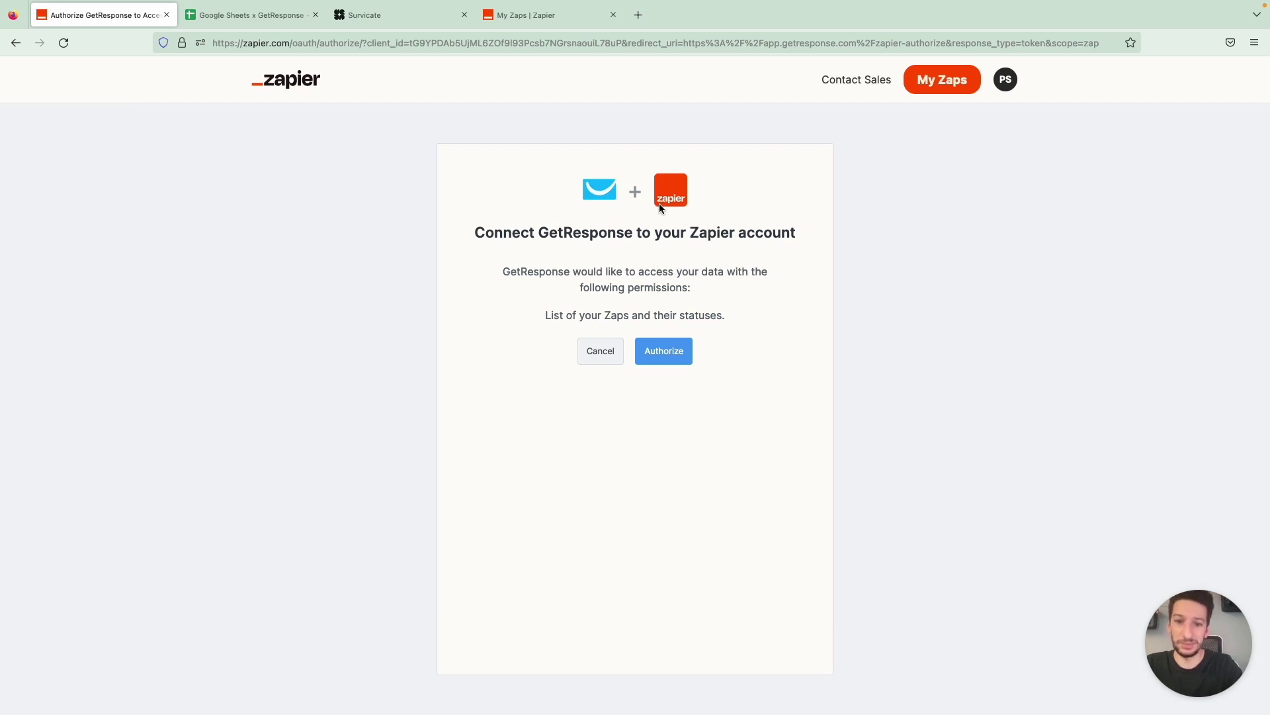
click(675, 359)
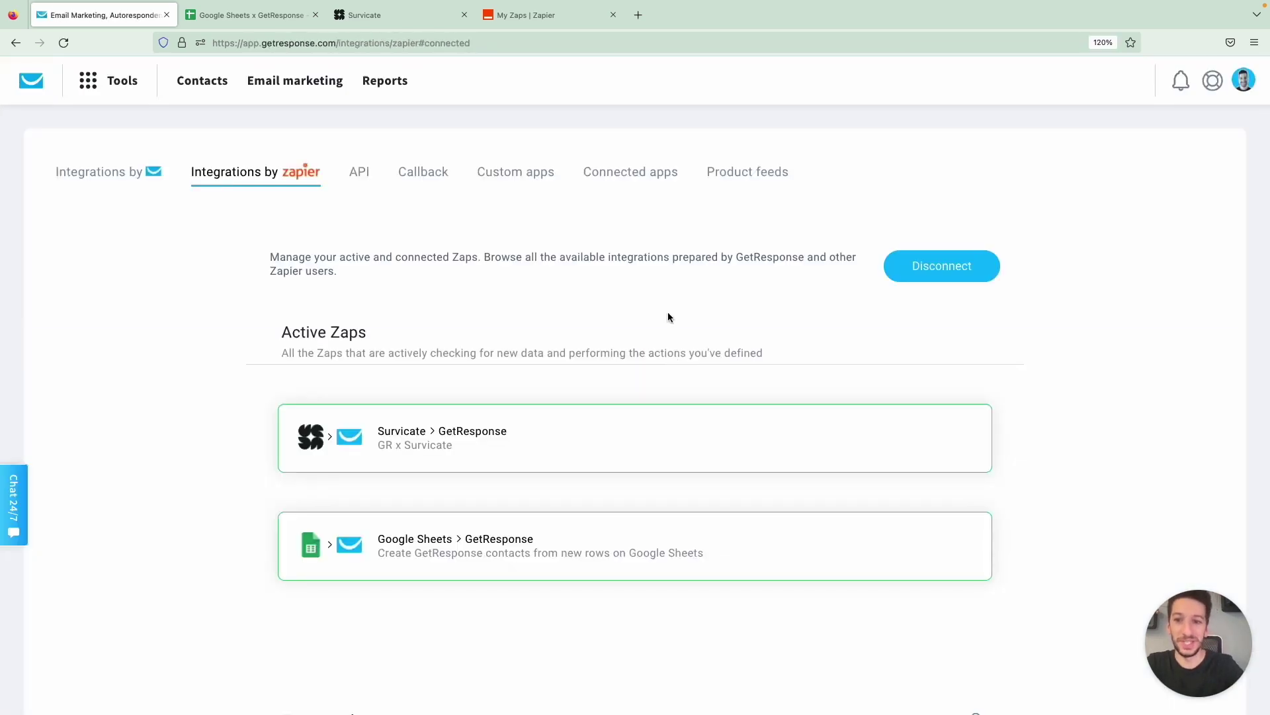
scroll(665, 301, down, 1)
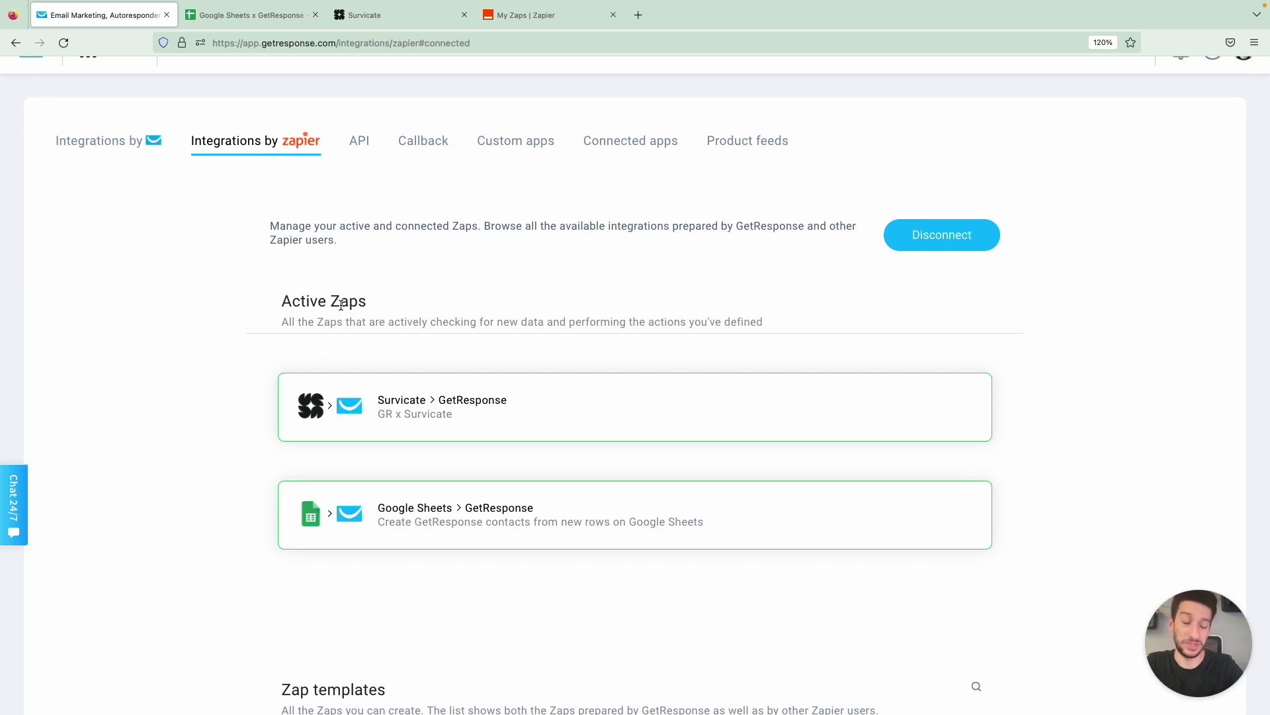
scroll(341, 304, down, 4)
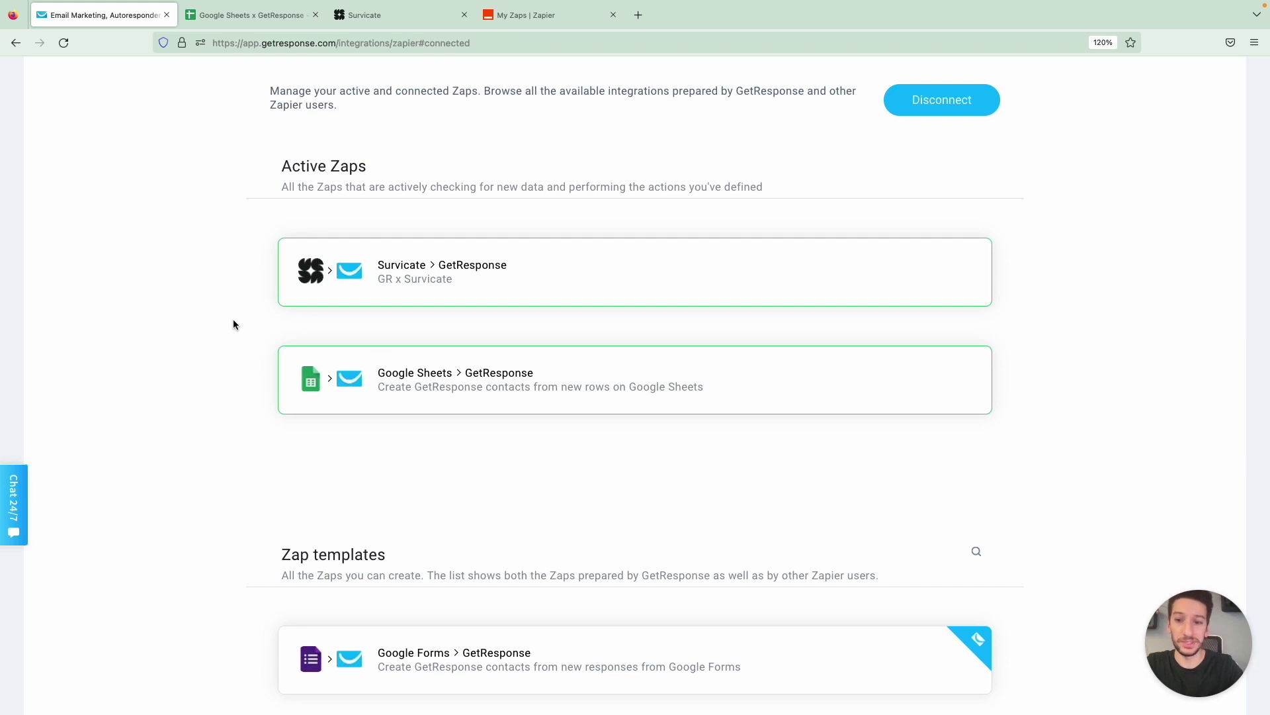
scroll(234, 321, down, 12)
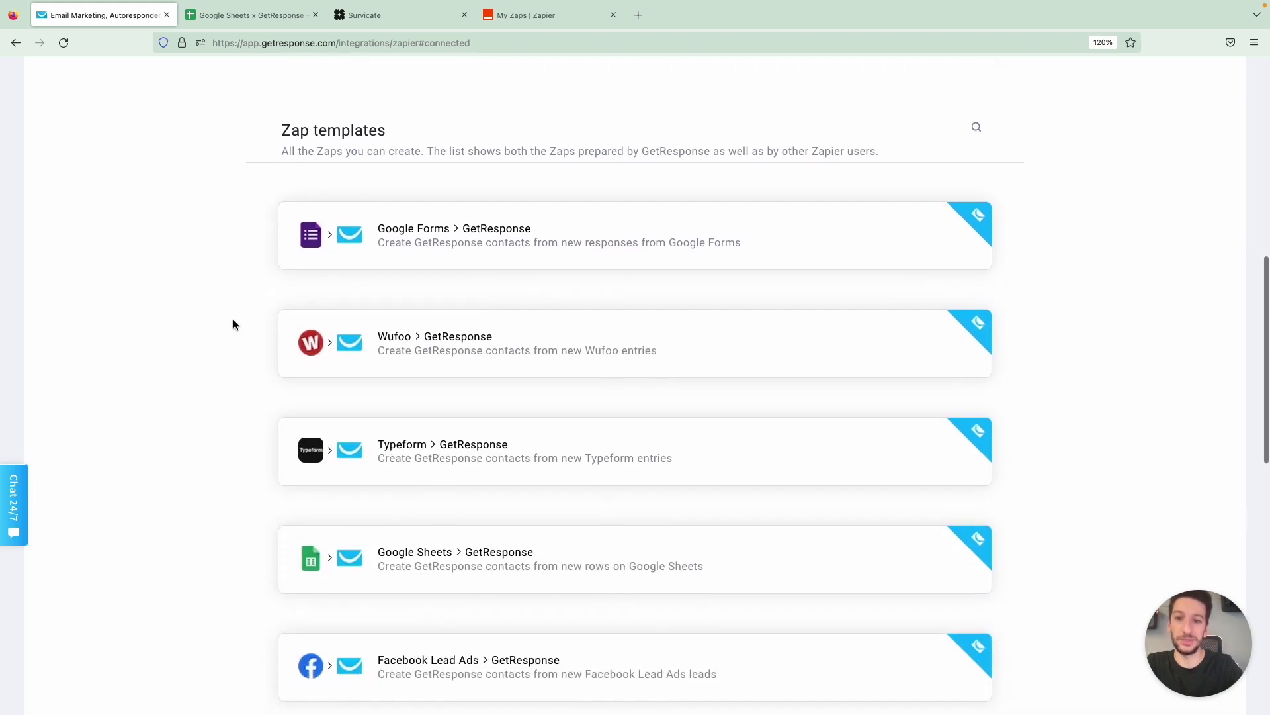
mouse_move(508, 264)
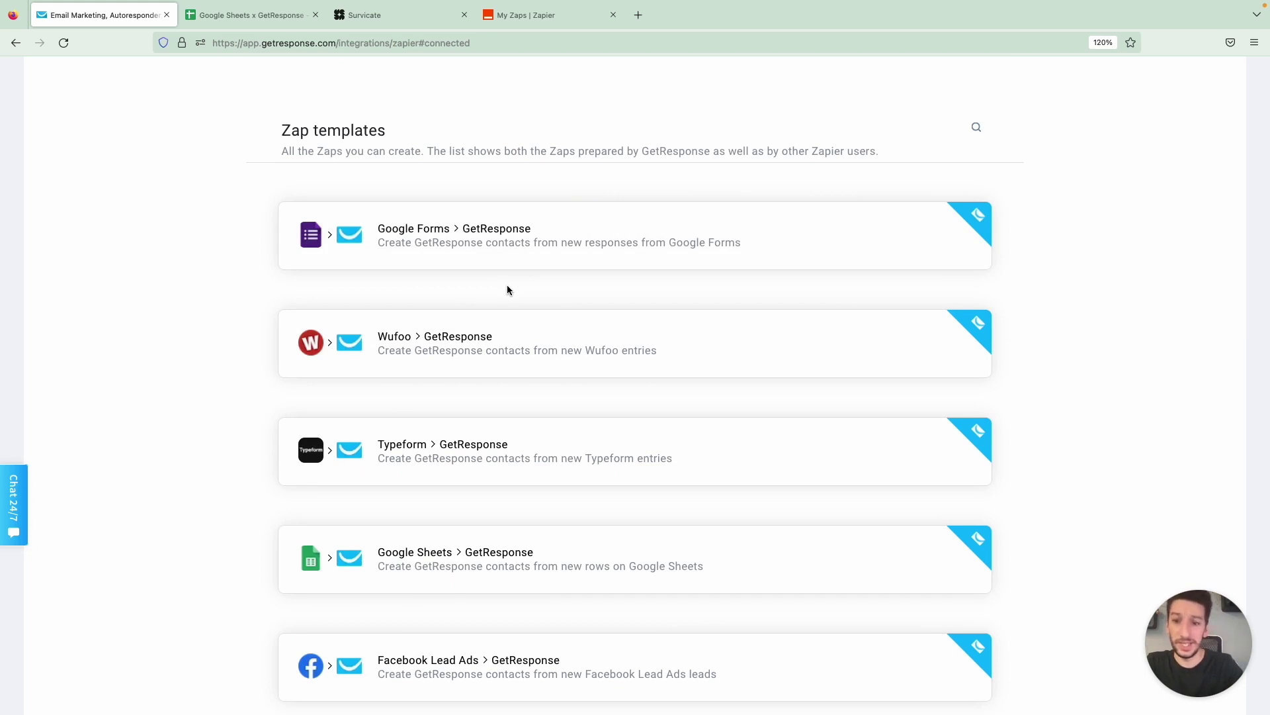
scroll(507, 289, down, 4)
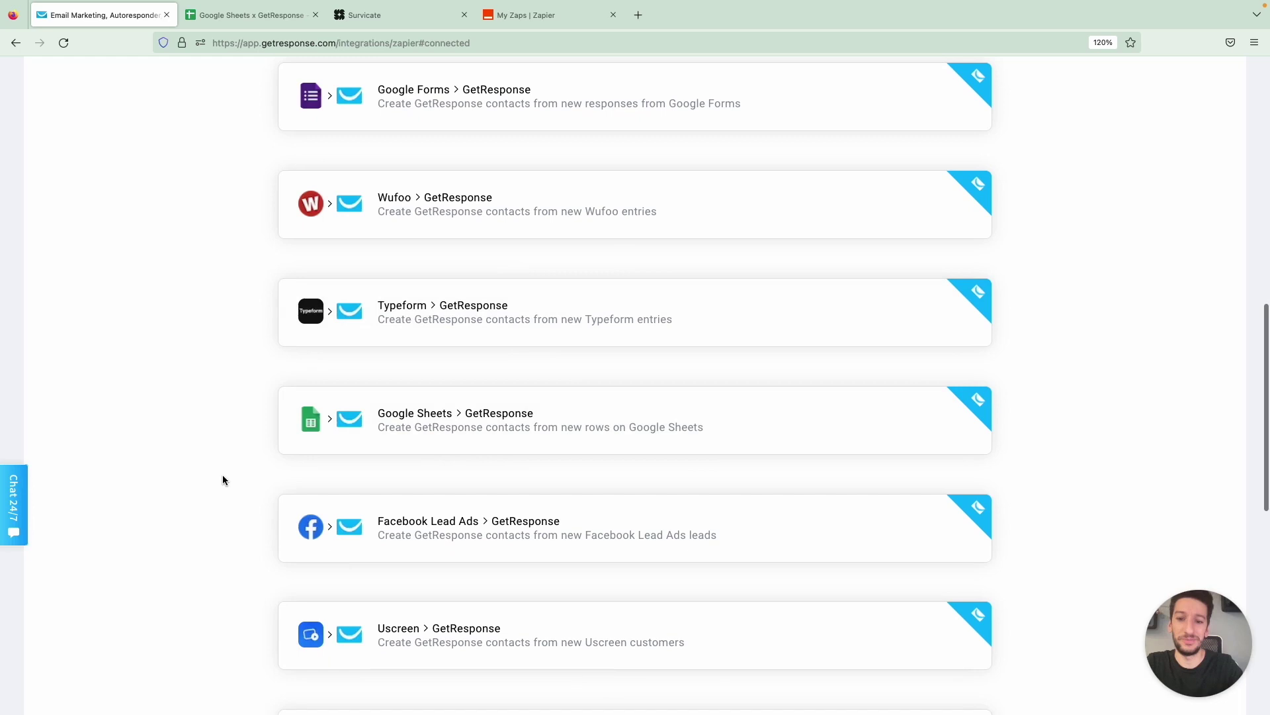
scroll(223, 479, down, 5)
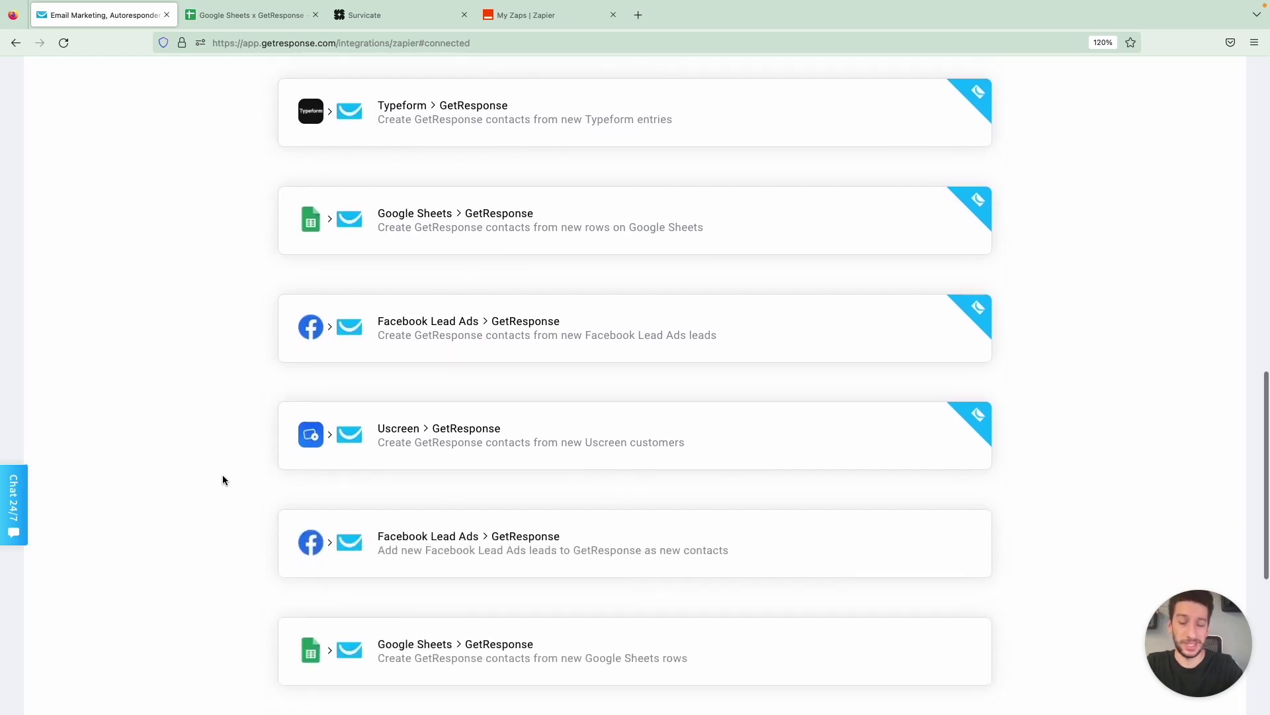
scroll(223, 479, down, 10)
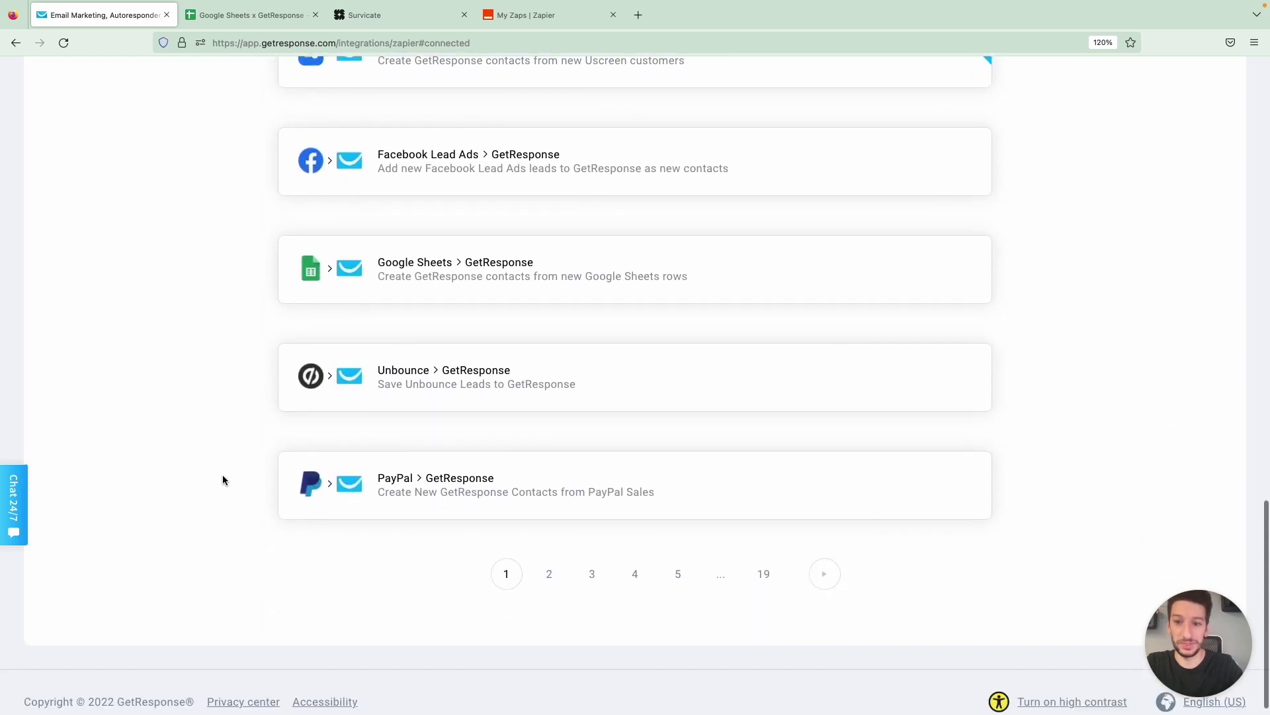
scroll(222, 475, up, 15)
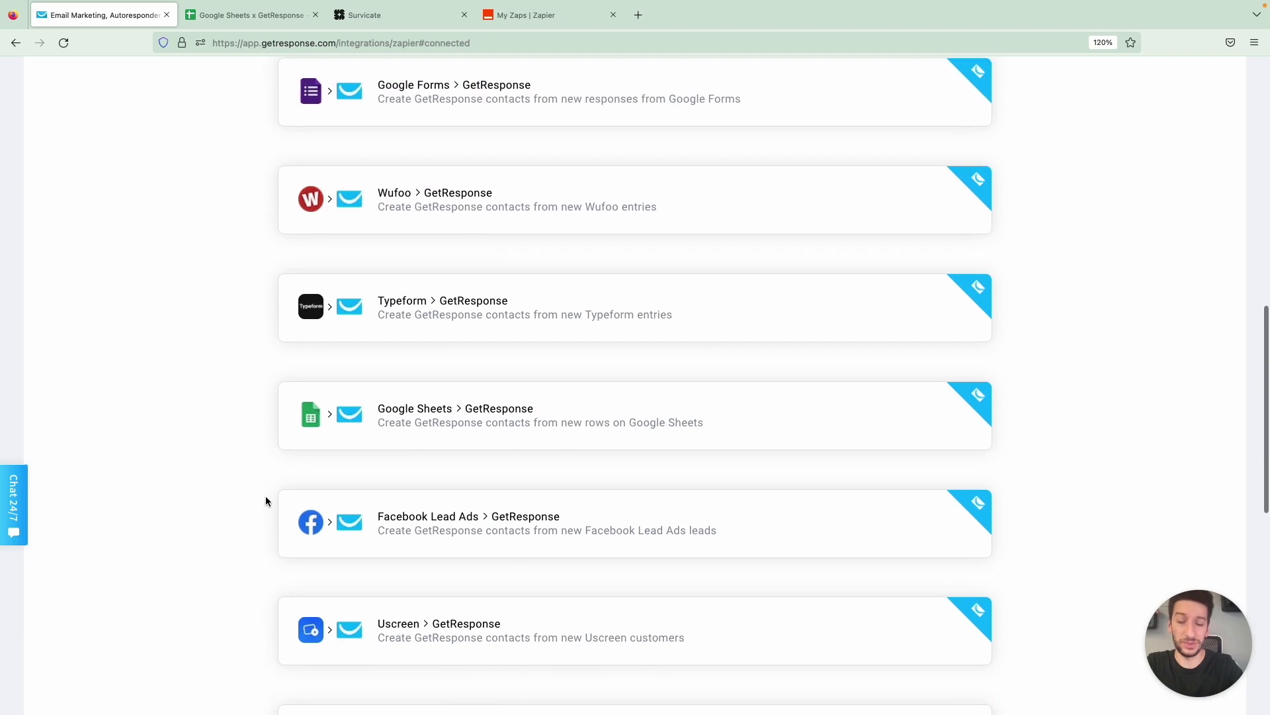
scroll(266, 501, up, 10)
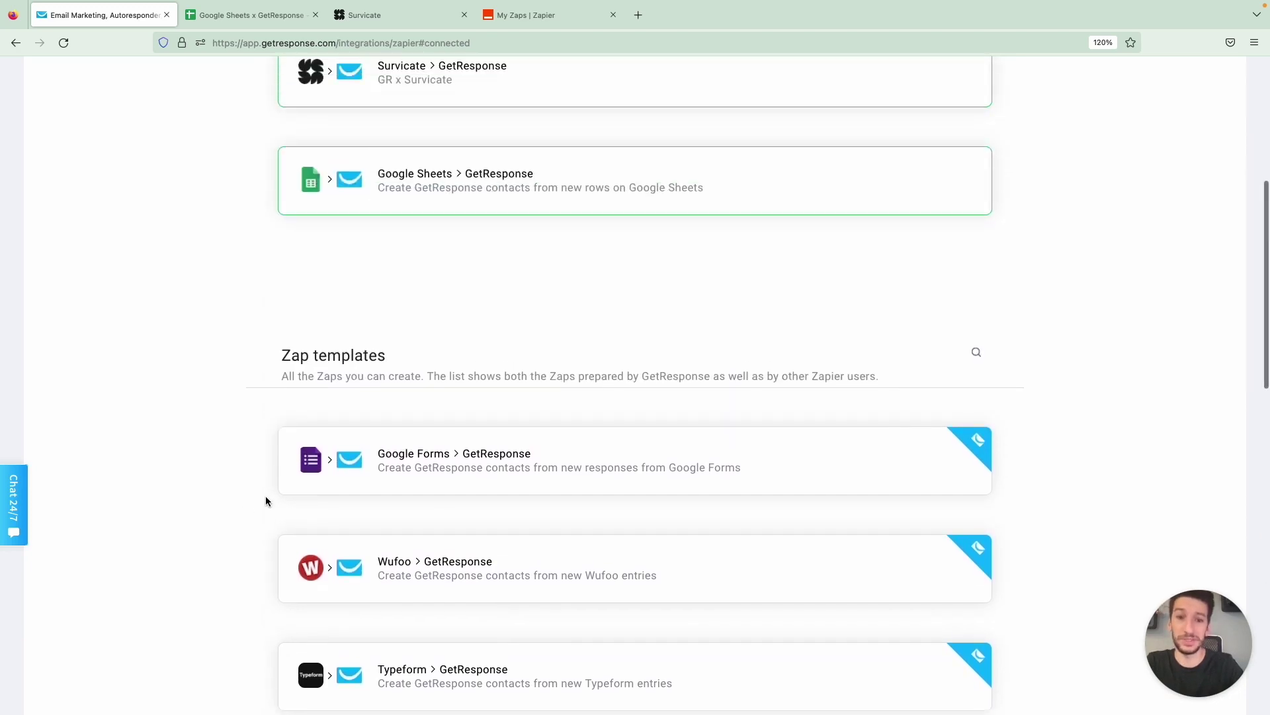
scroll(266, 501, up, 8)
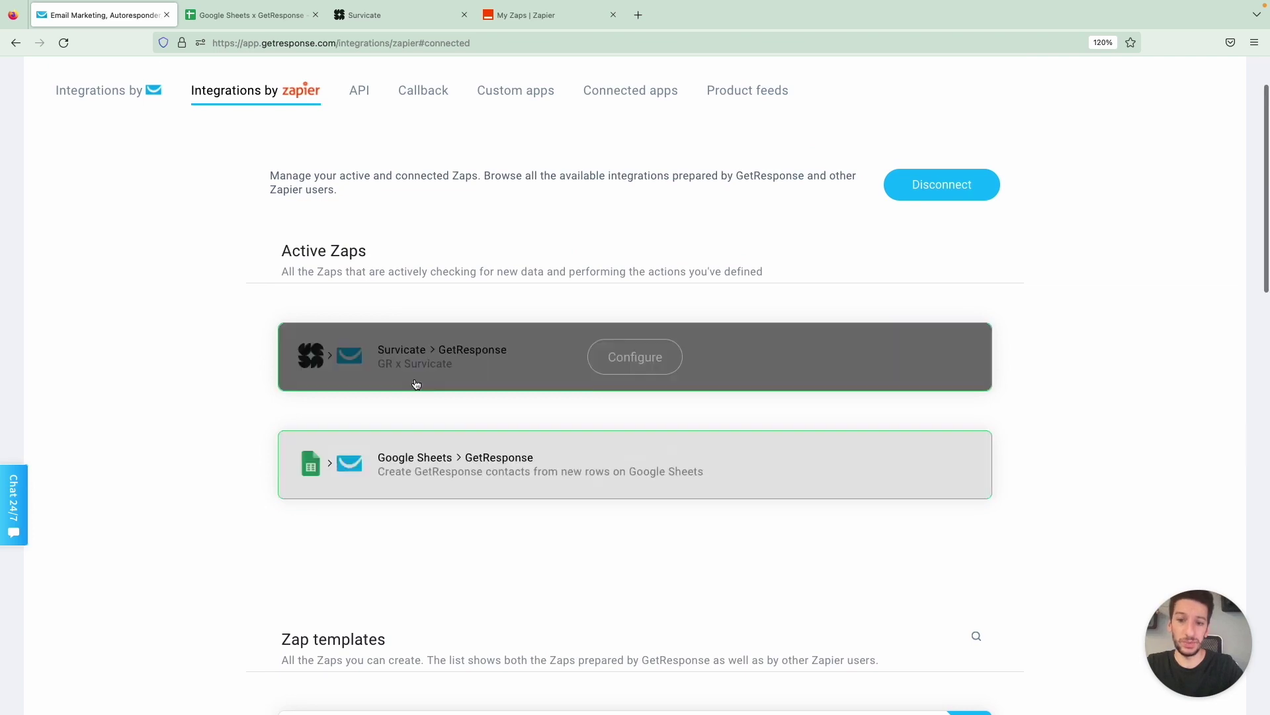
scroll(187, 424, up, 1)
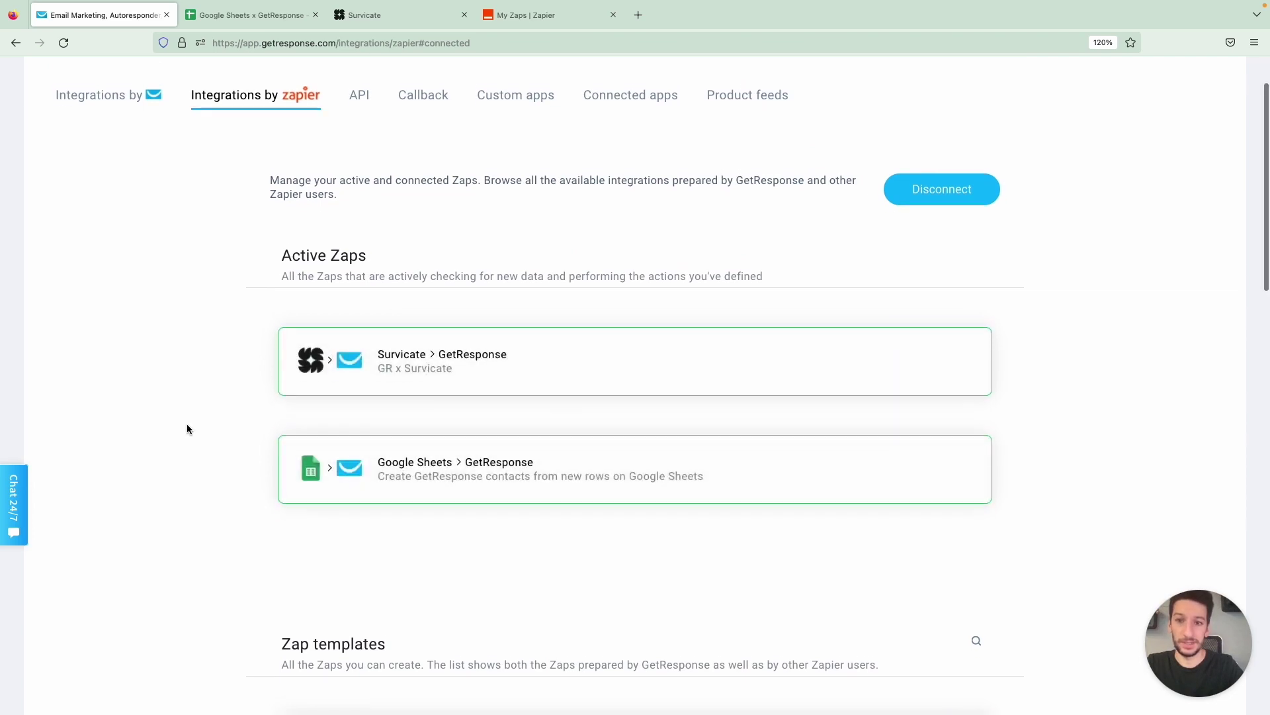
scroll(187, 429, up, 1)
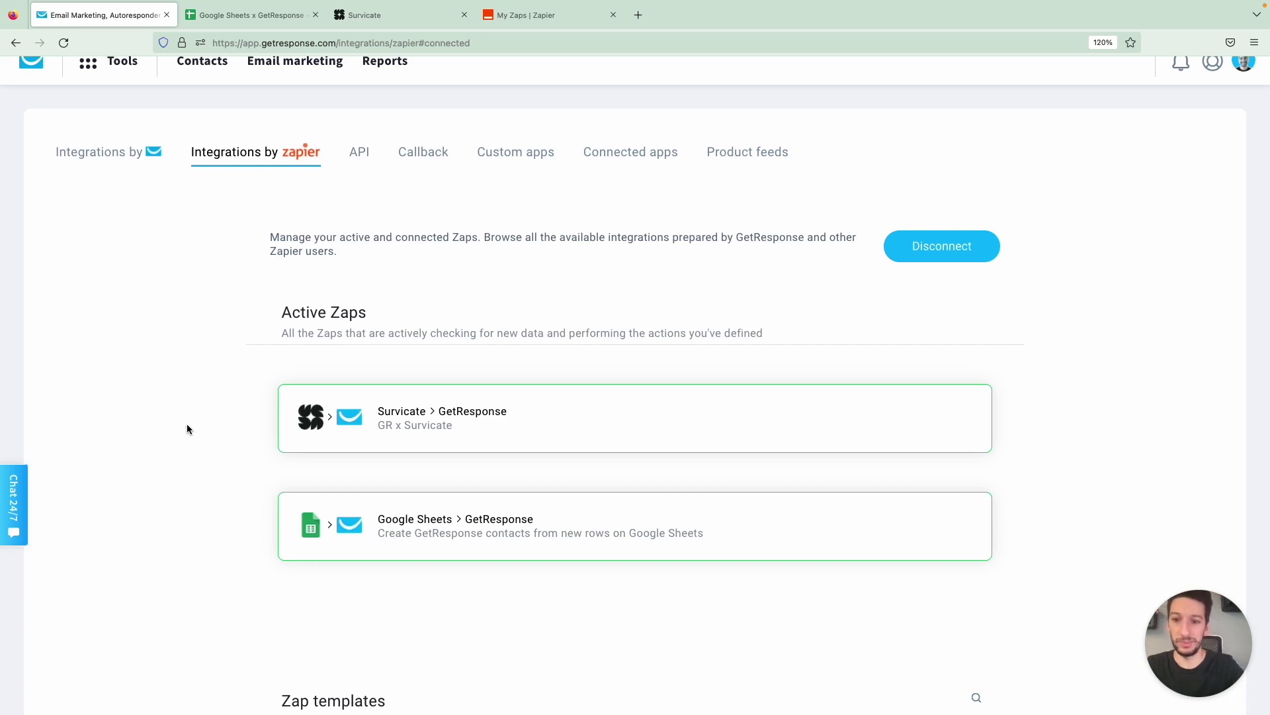
Return to Zapier's My Zaps list and open the Create menu
key(ctrl+shift+Tab)
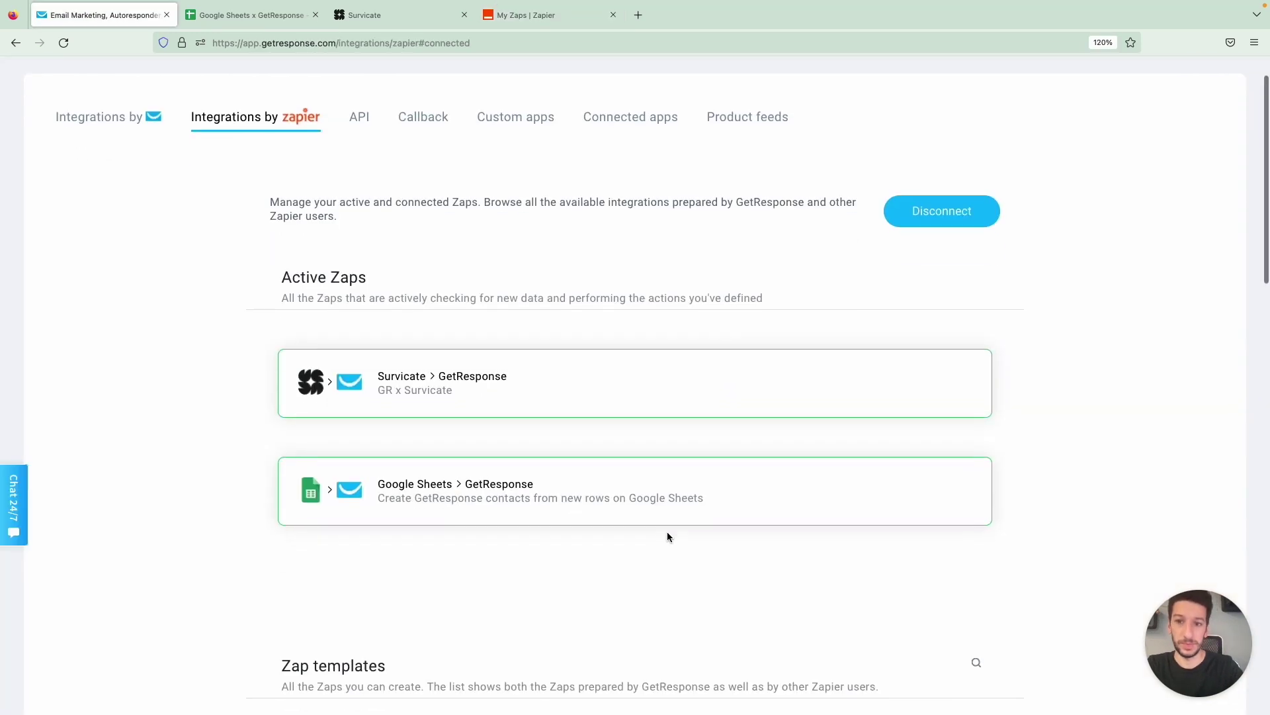
mouse_move(668, 534)
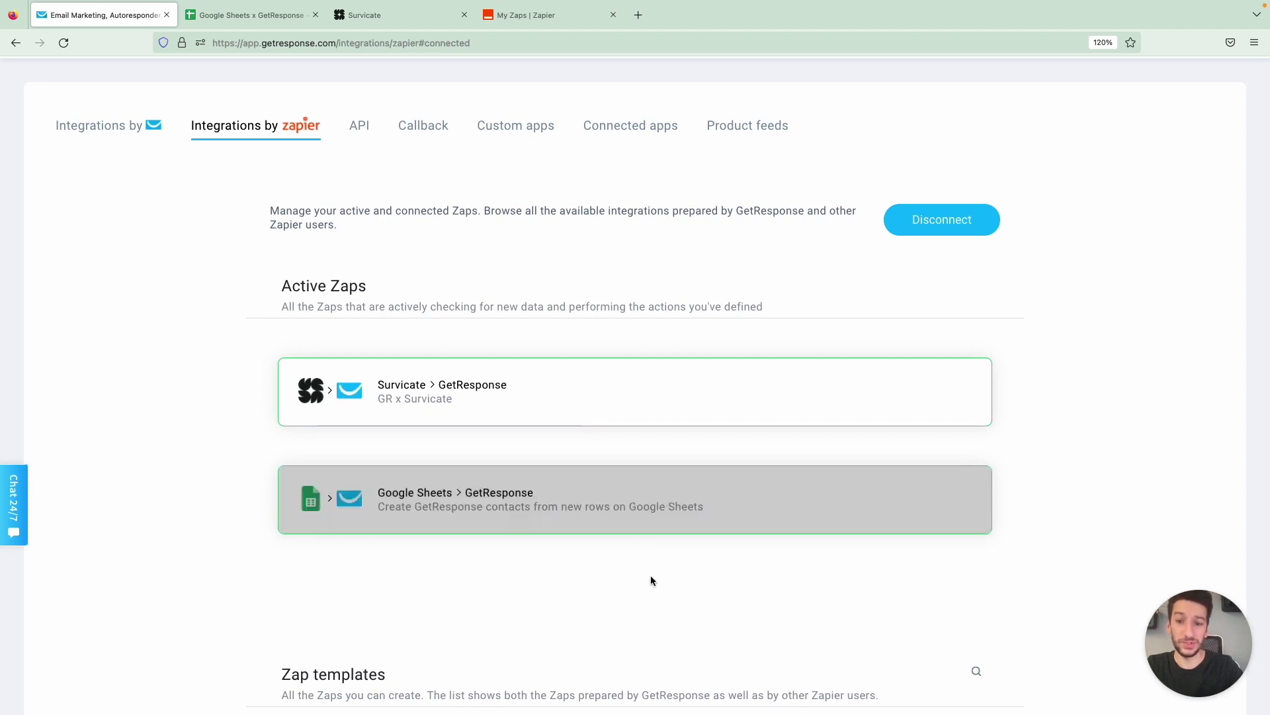
key(ctrl+shift+Tab)
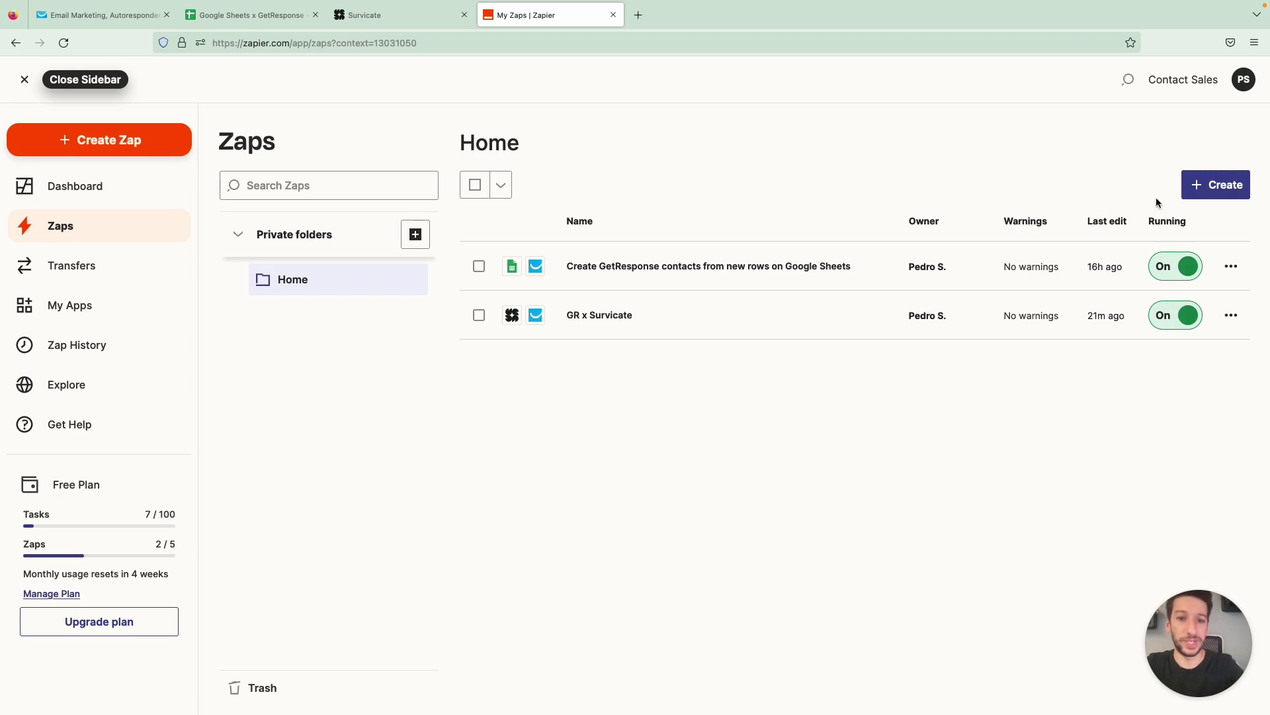
click(1198, 192)
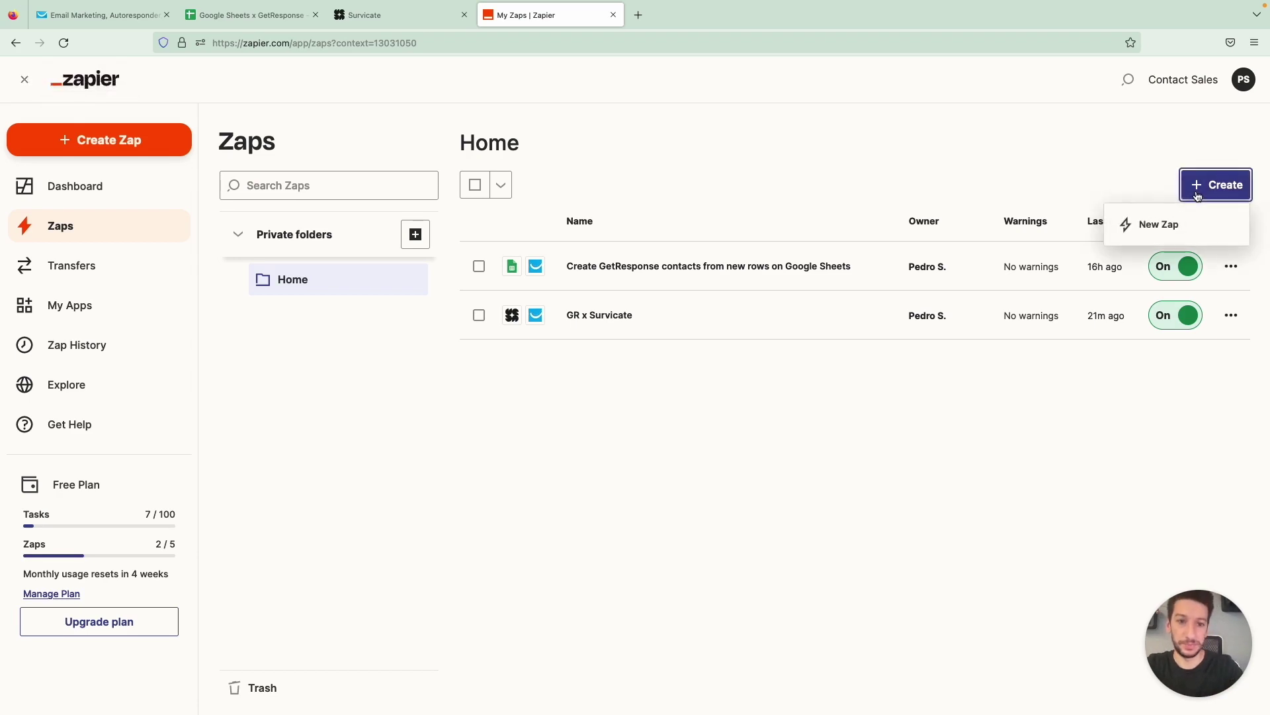
Start a Zap with a Google Sheets New Spreadsheet Row trigger using the existing Google Sheets account
click(1166, 227)
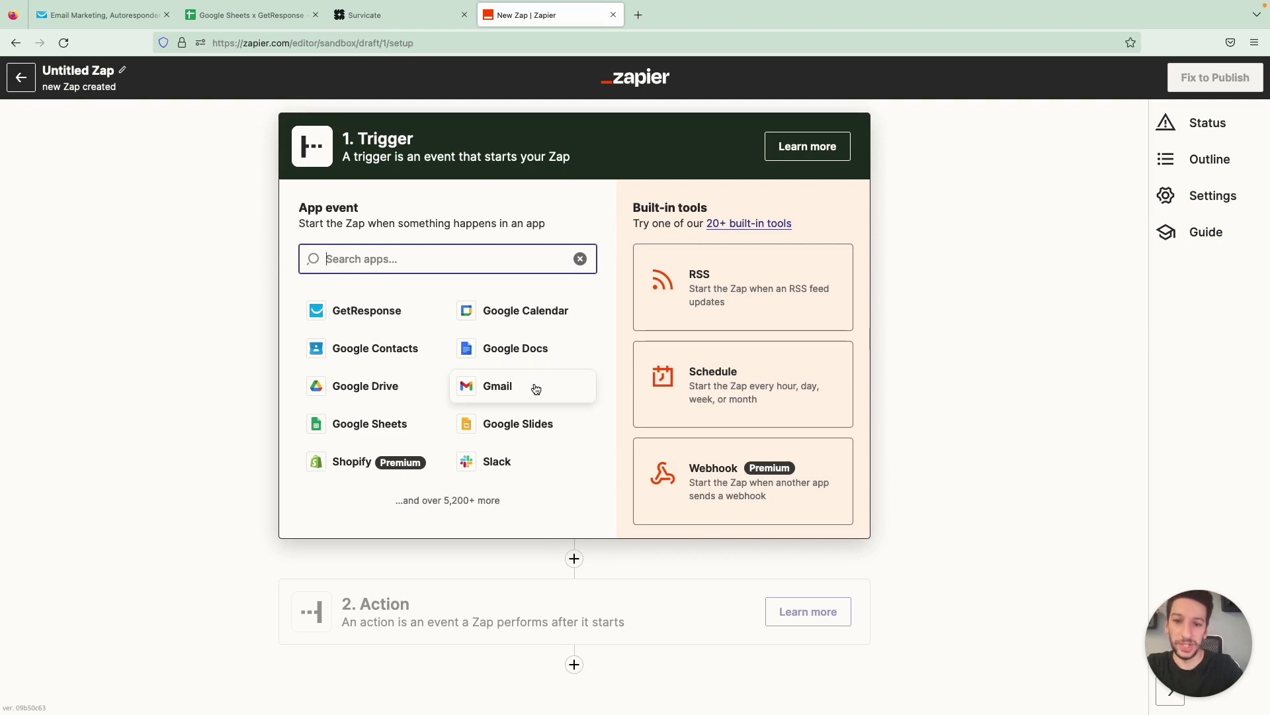
click(395, 432)
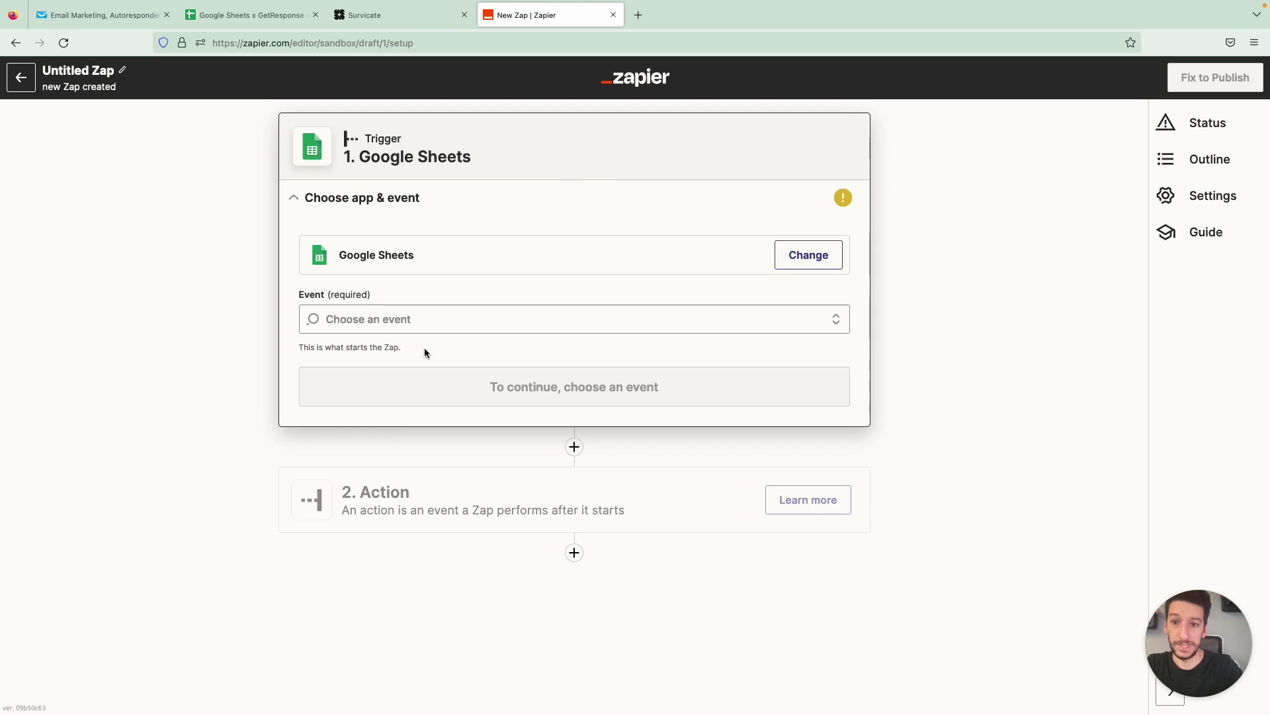
click(431, 324)
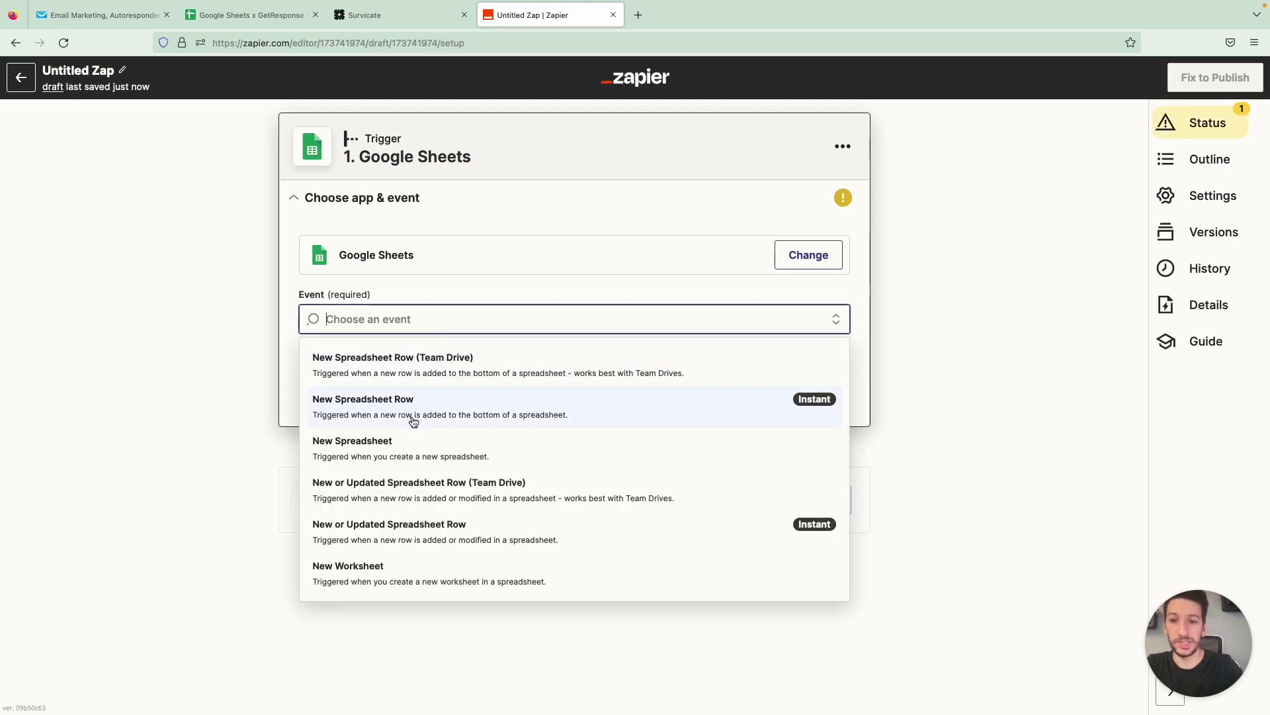
click(472, 415)
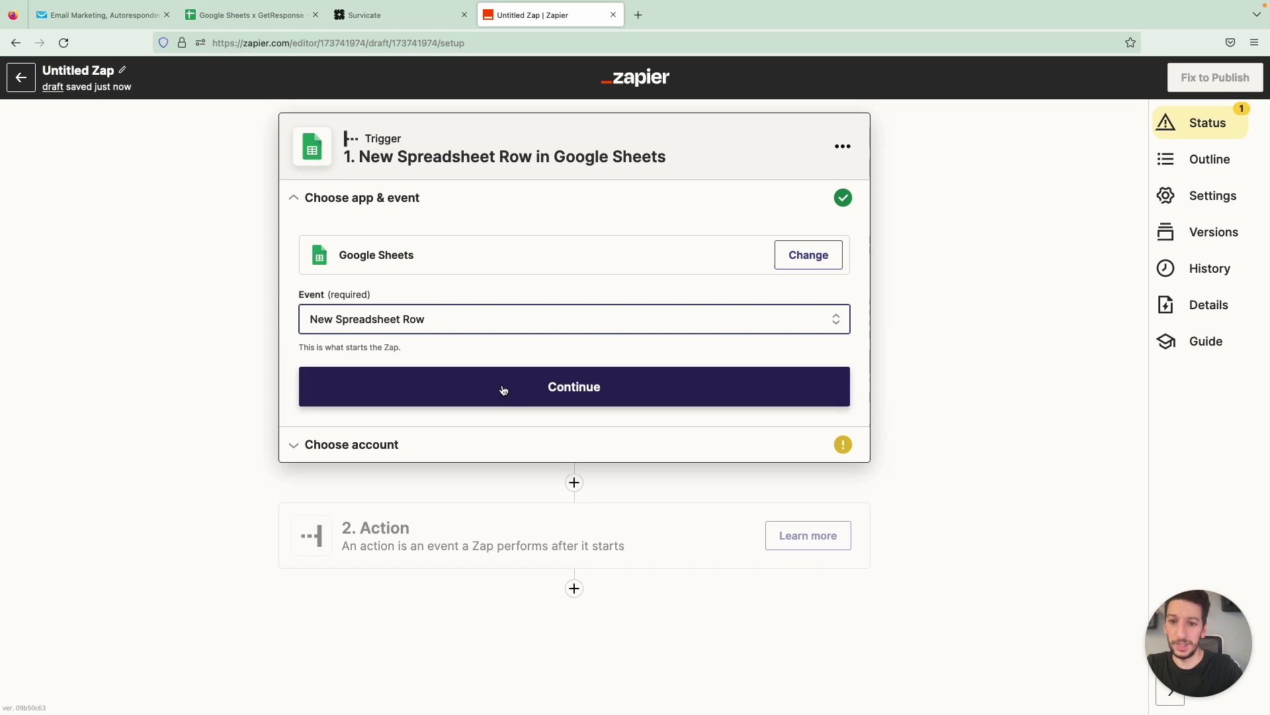
click(518, 393)
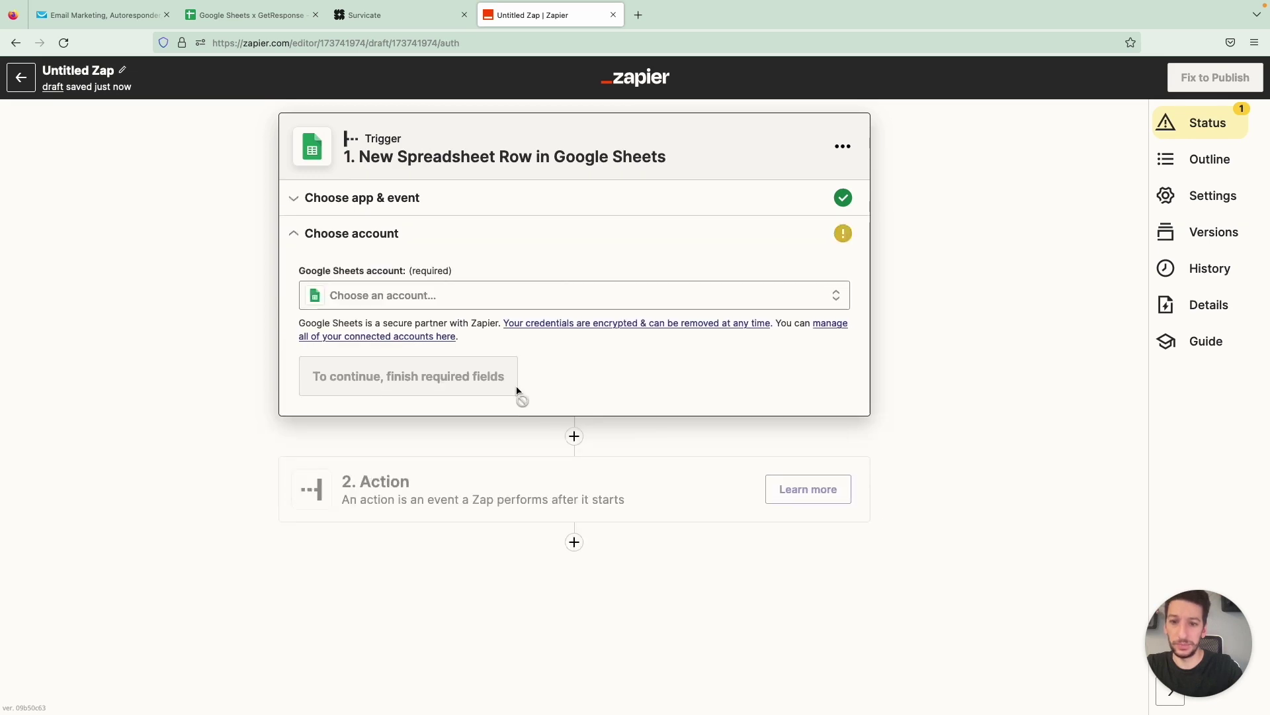
click(509, 303)
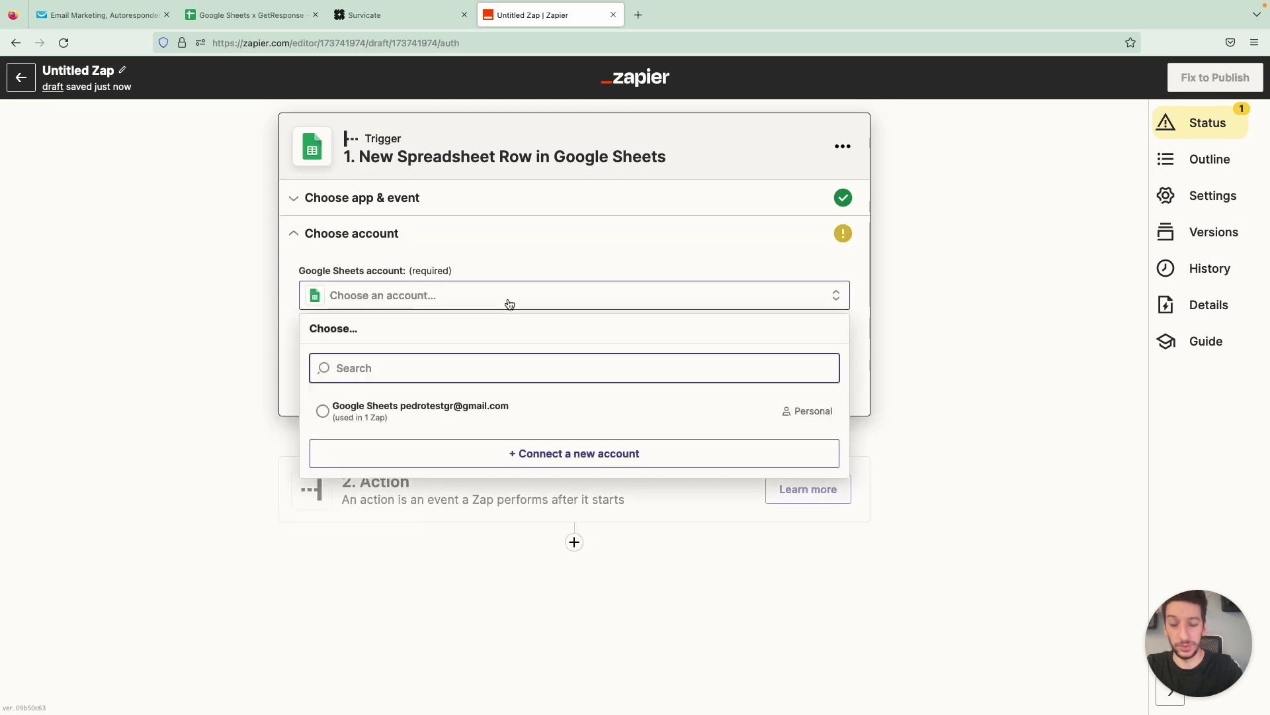
click(442, 417)
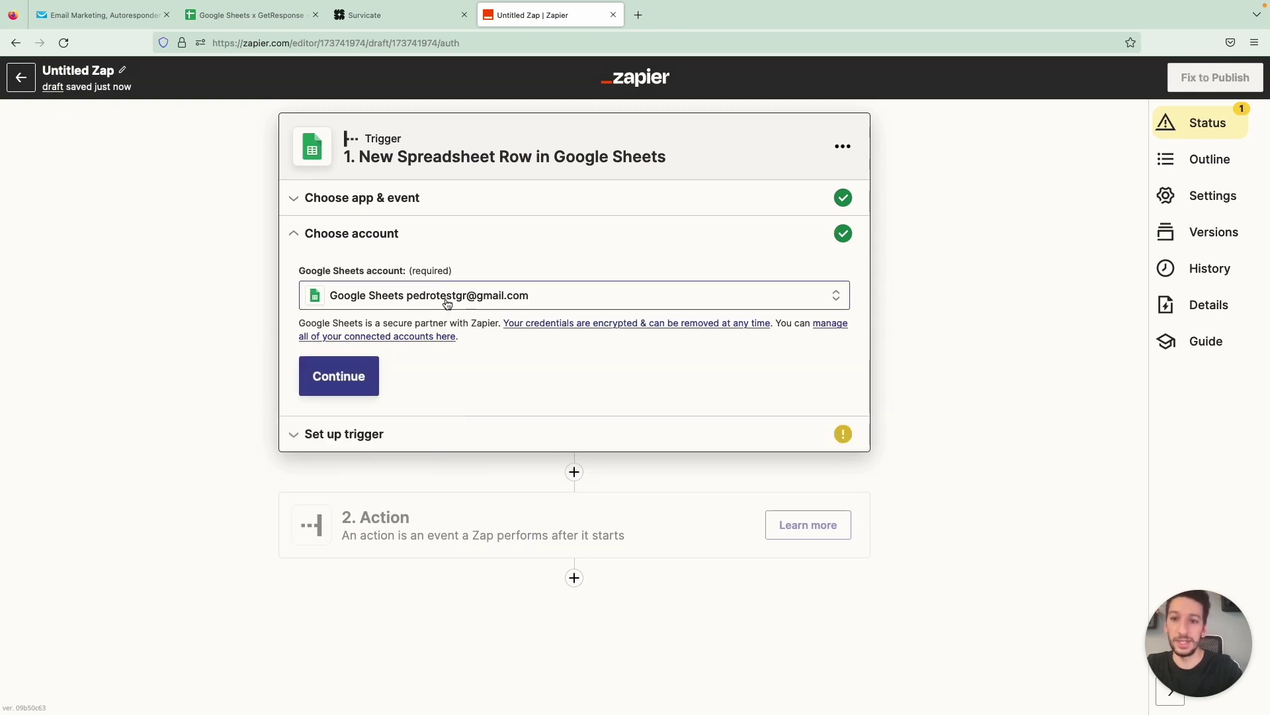
Watch Sheet1 of the Google Sheets x GetResponse spreadsheet and test the trigger for a sample row
click(334, 387)
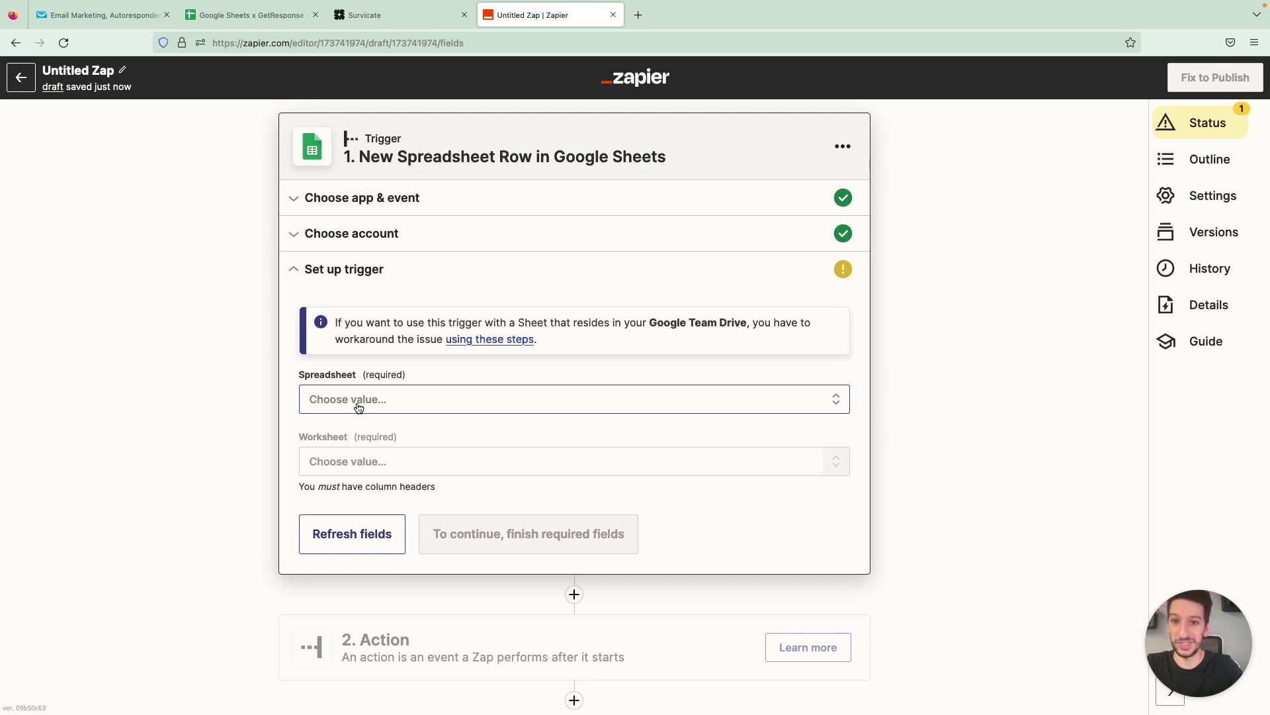
click(393, 414)
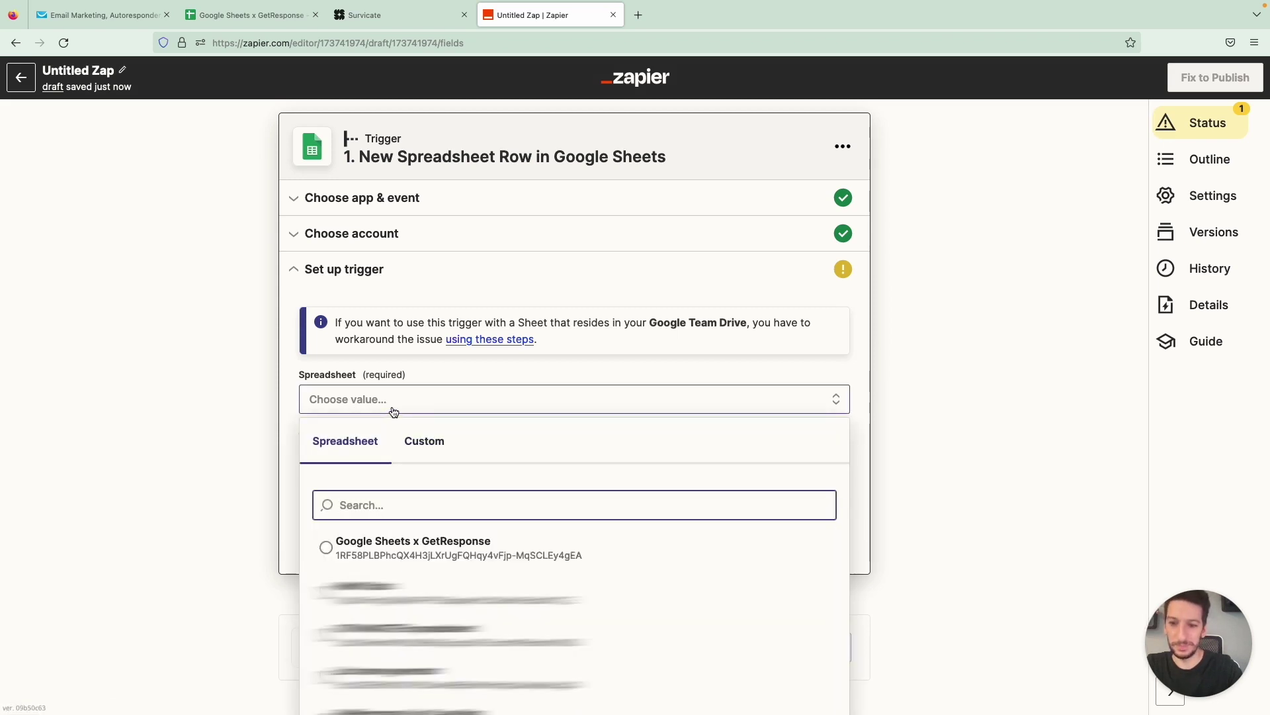
click(345, 537)
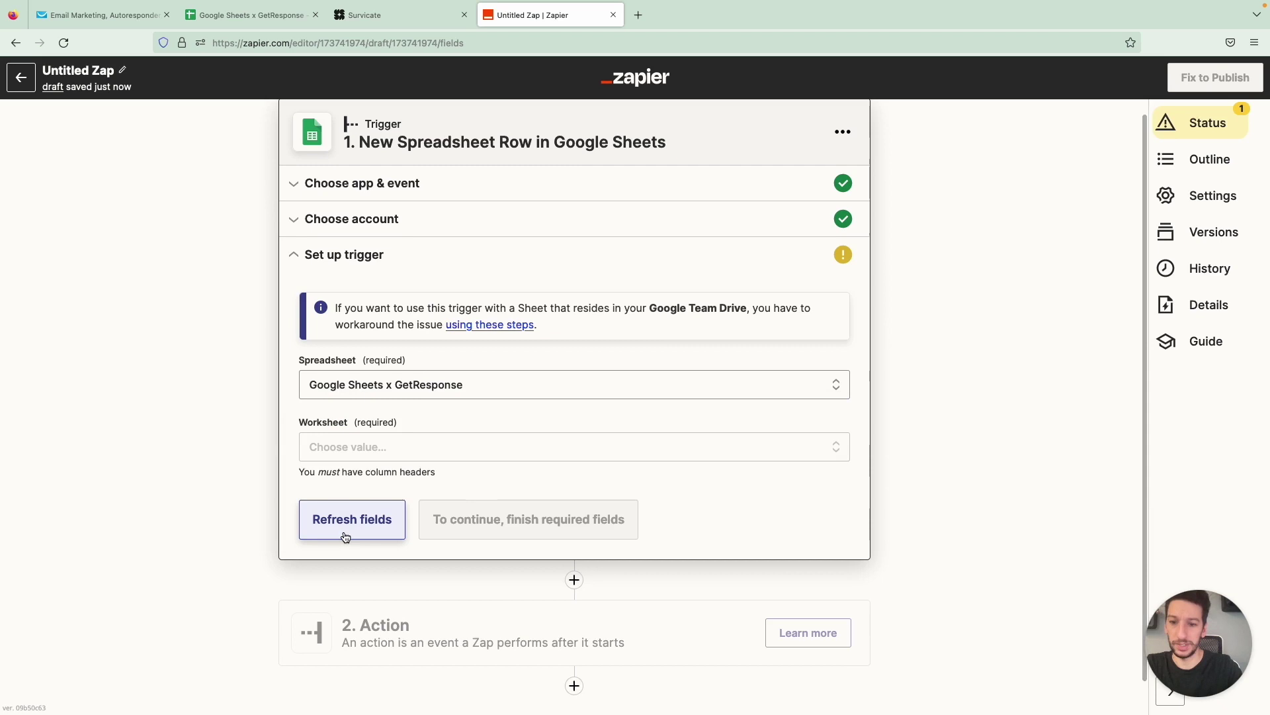
click(351, 454)
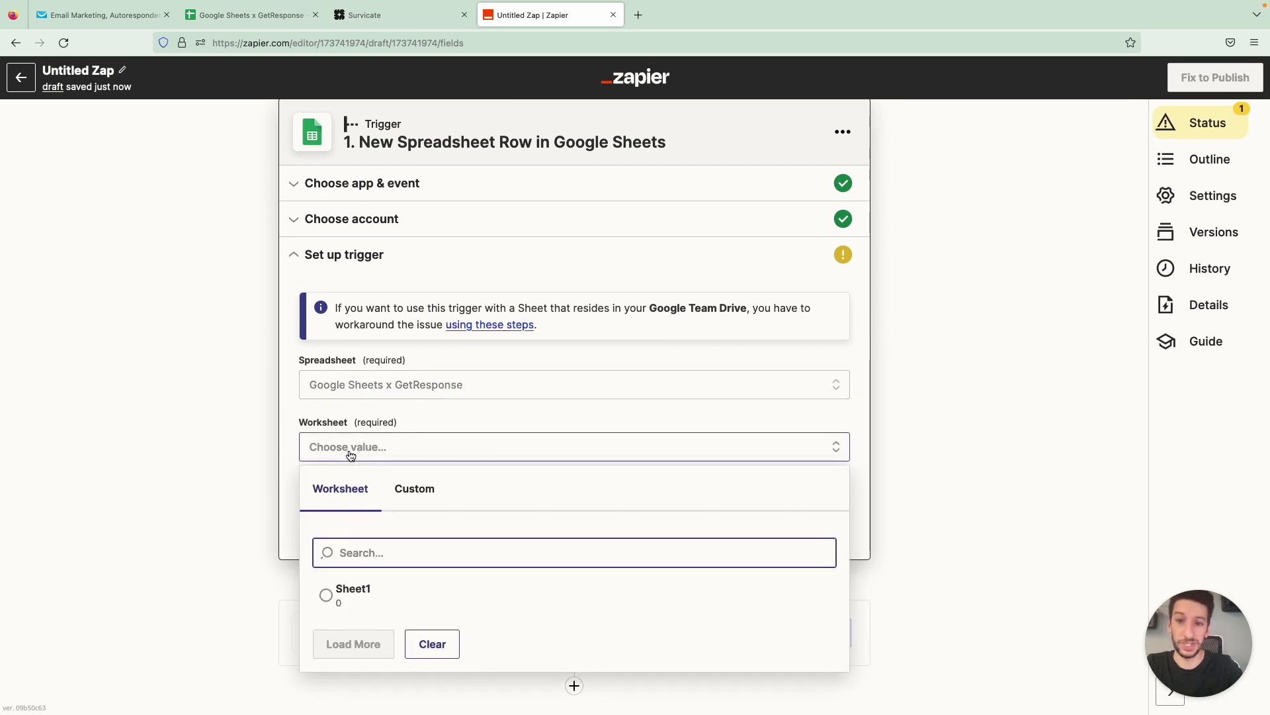
click(334, 601)
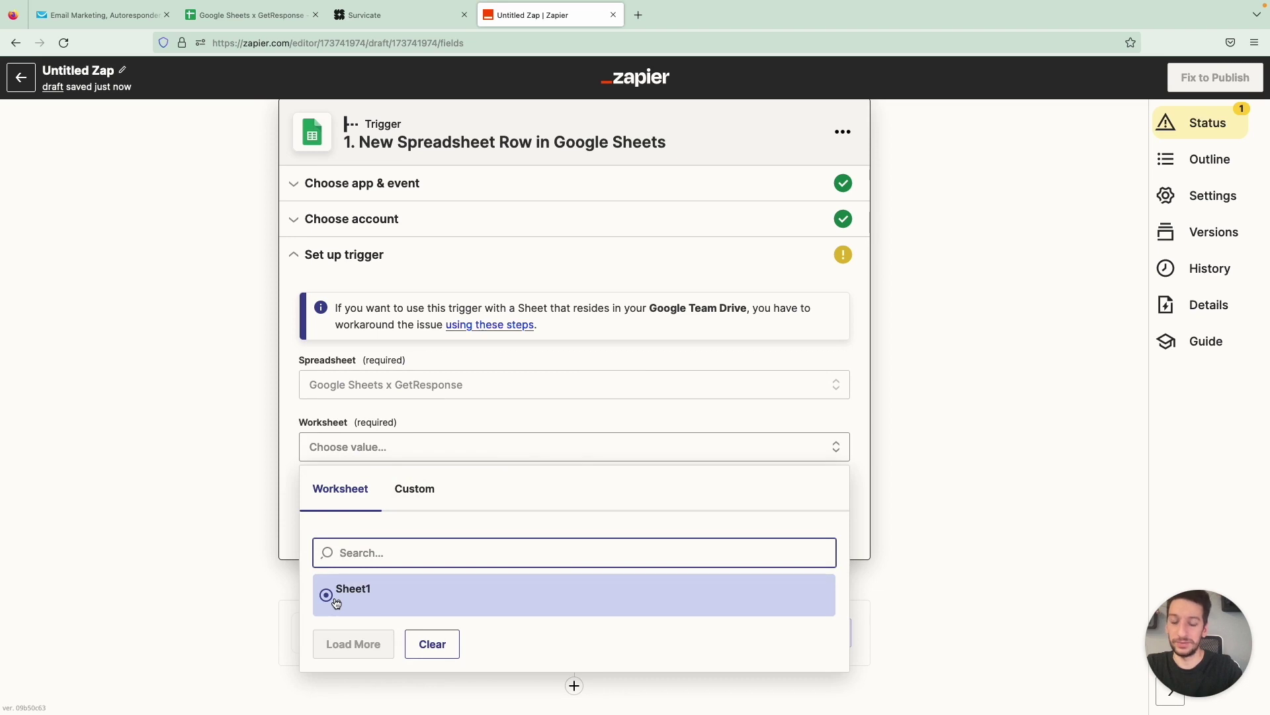
click(336, 601)
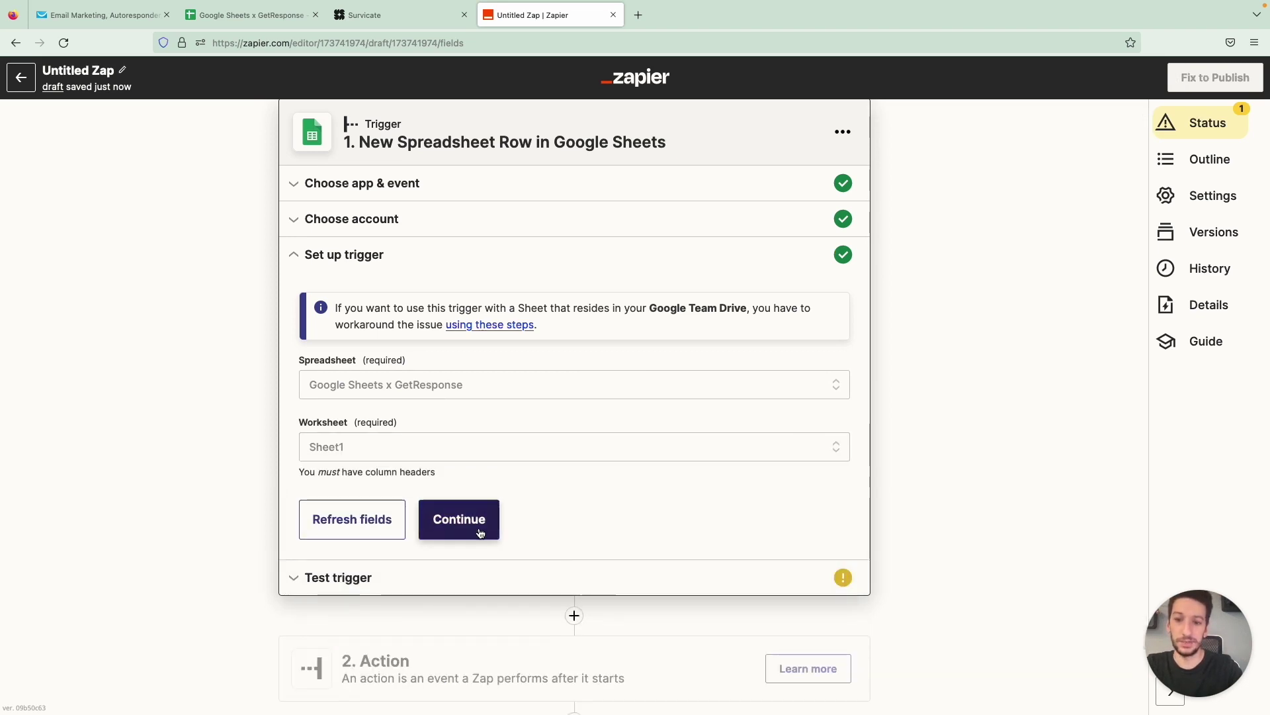
click(480, 533)
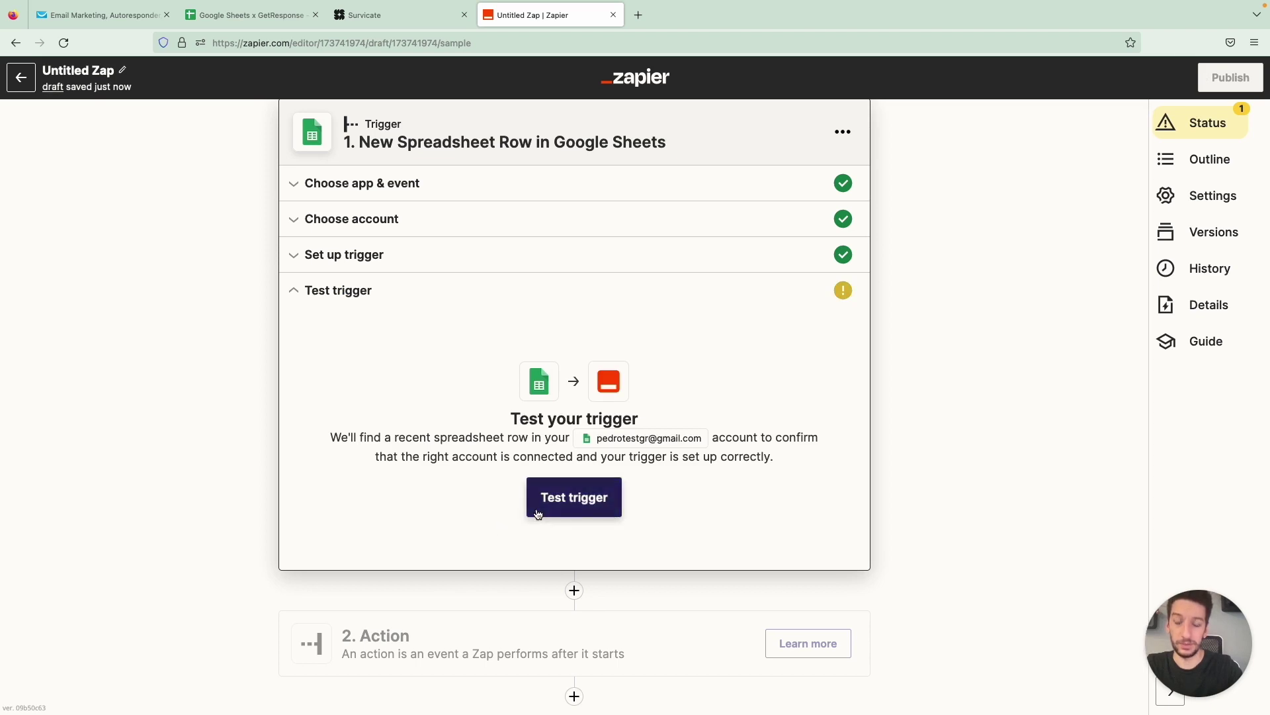
click(538, 514)
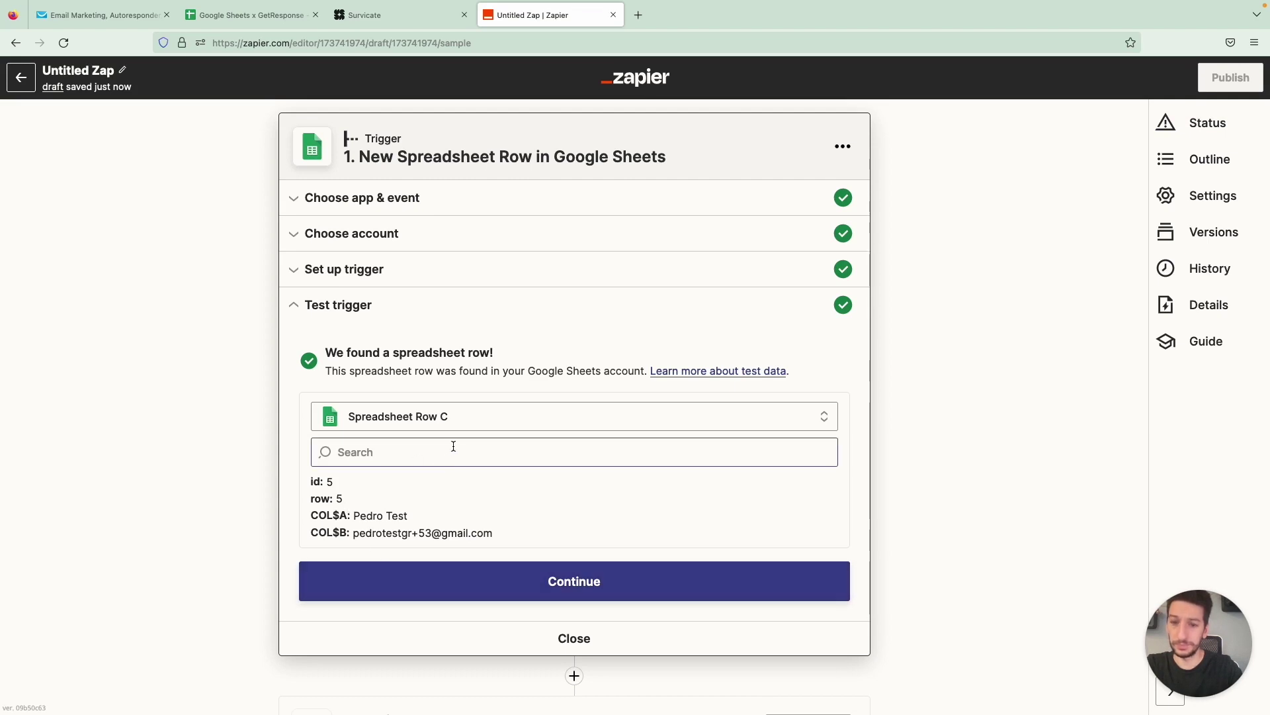
Add GetResponse's Create or Update Contact event as the Zap's action step
click(500, 591)
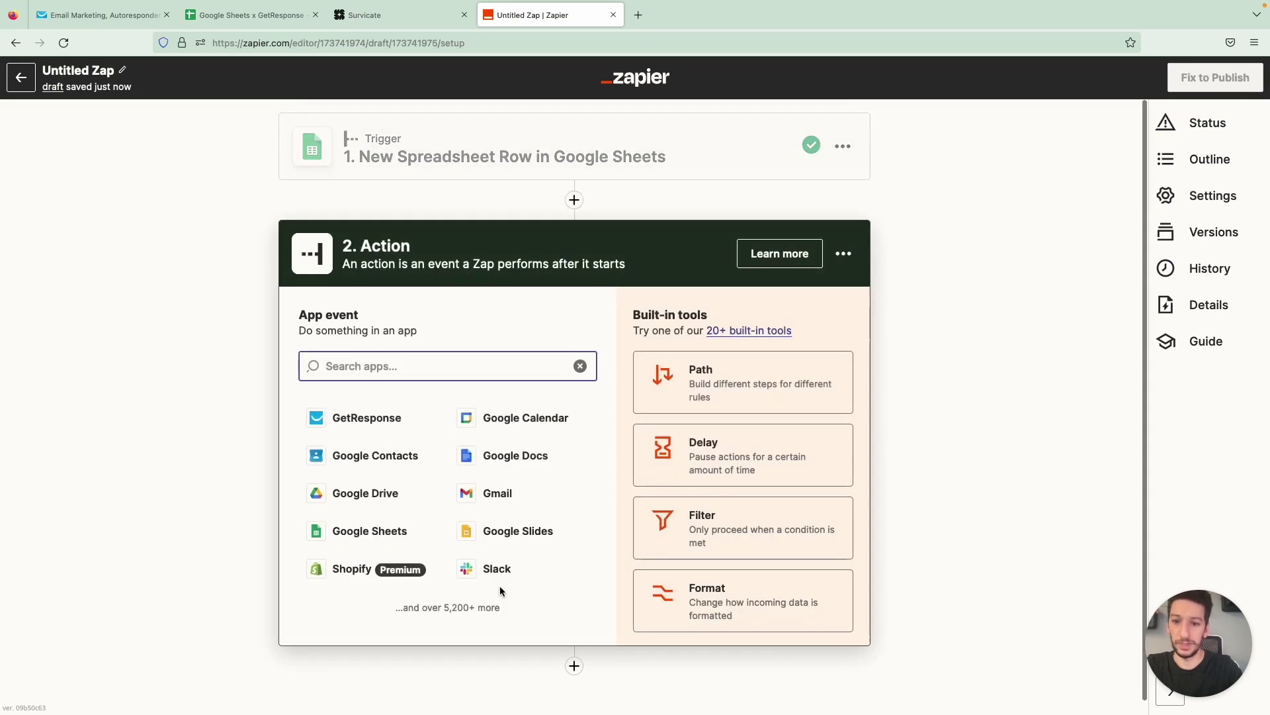
click(389, 421)
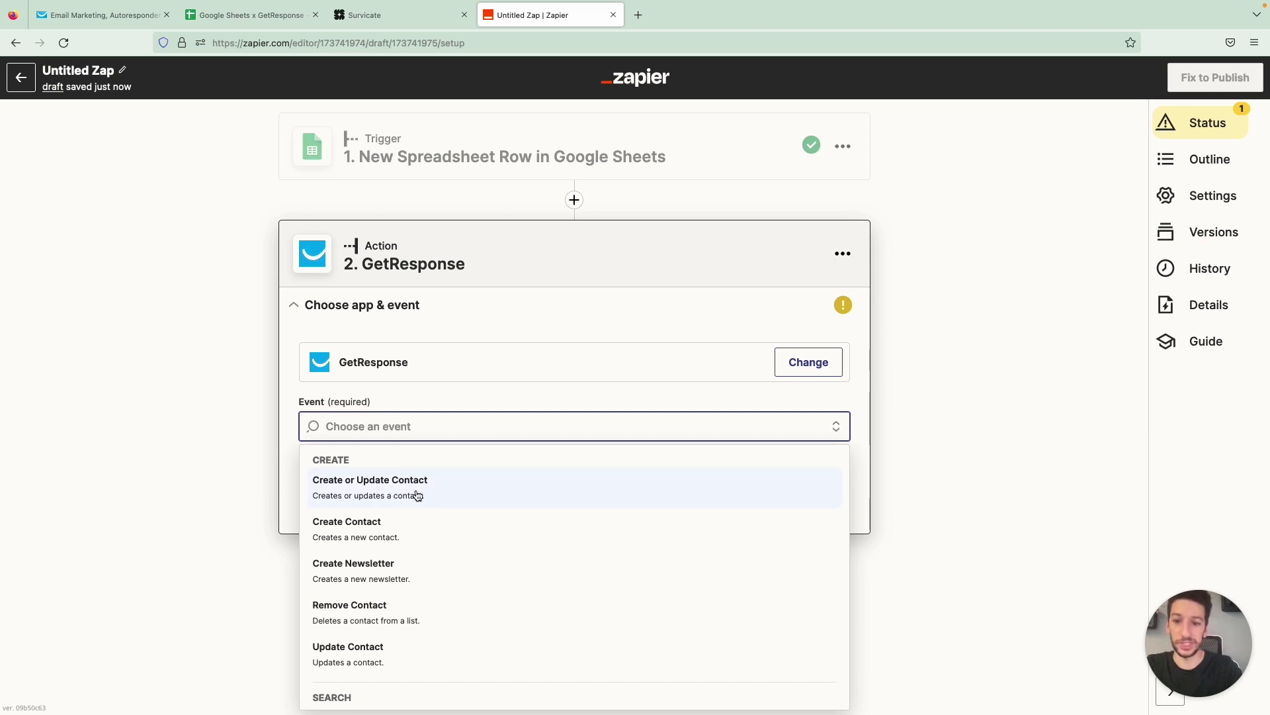
scroll(417, 495, down, 3)
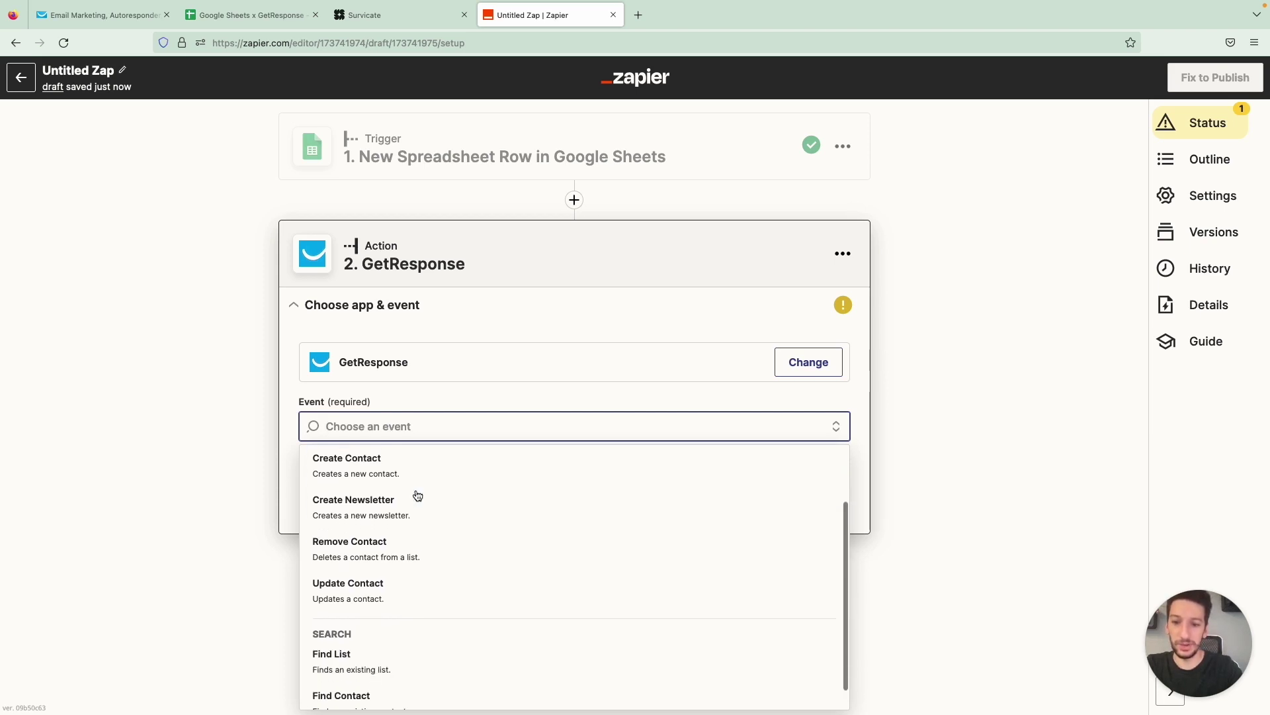
scroll(427, 538, up, 3)
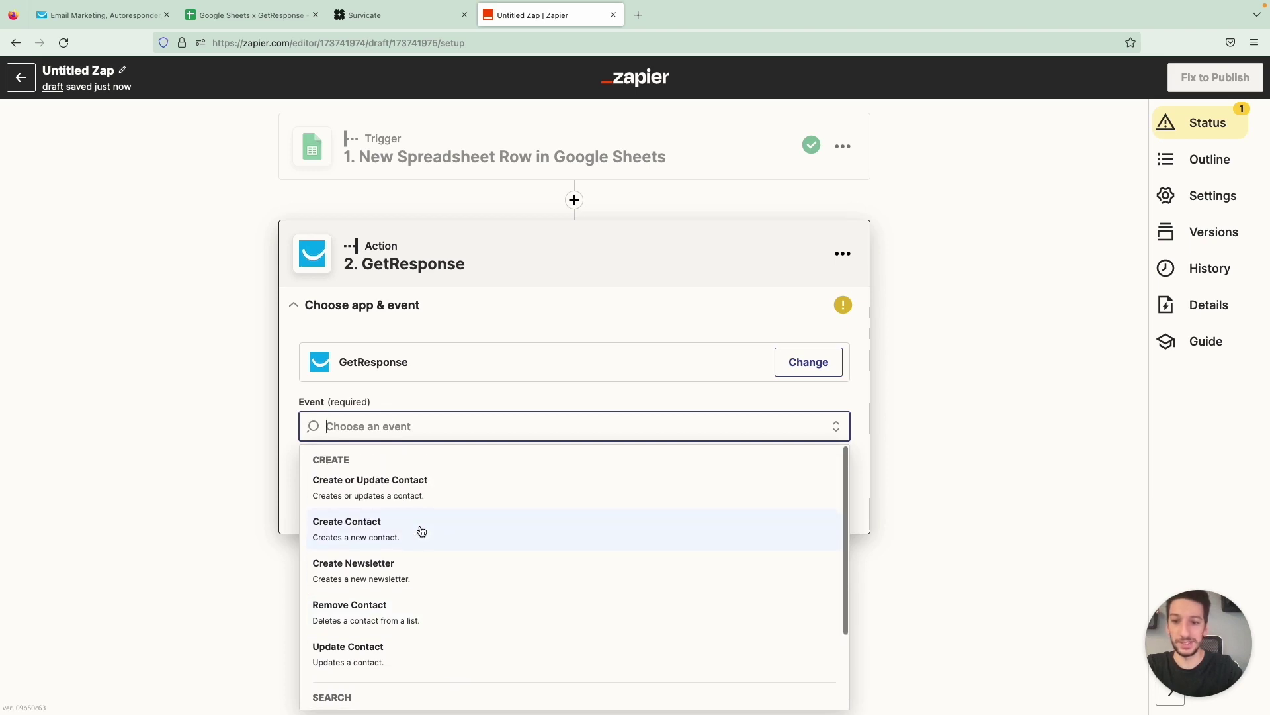
click(441, 498)
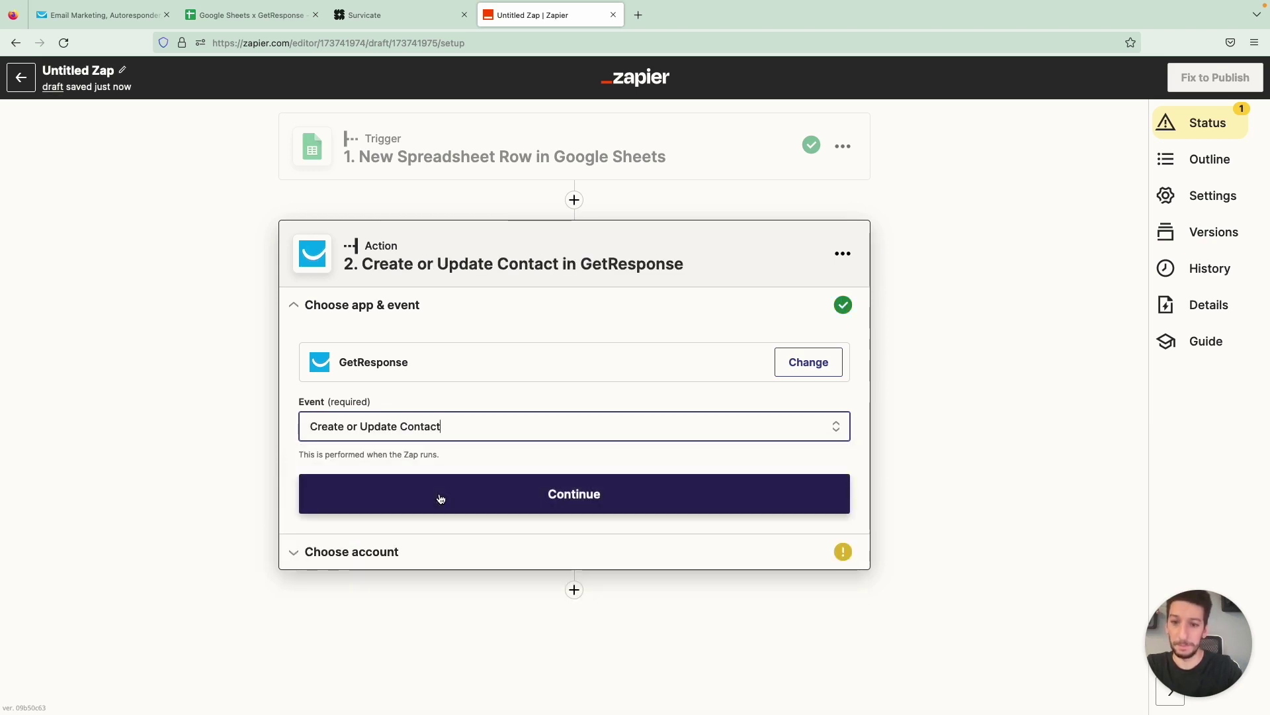
click(441, 499)
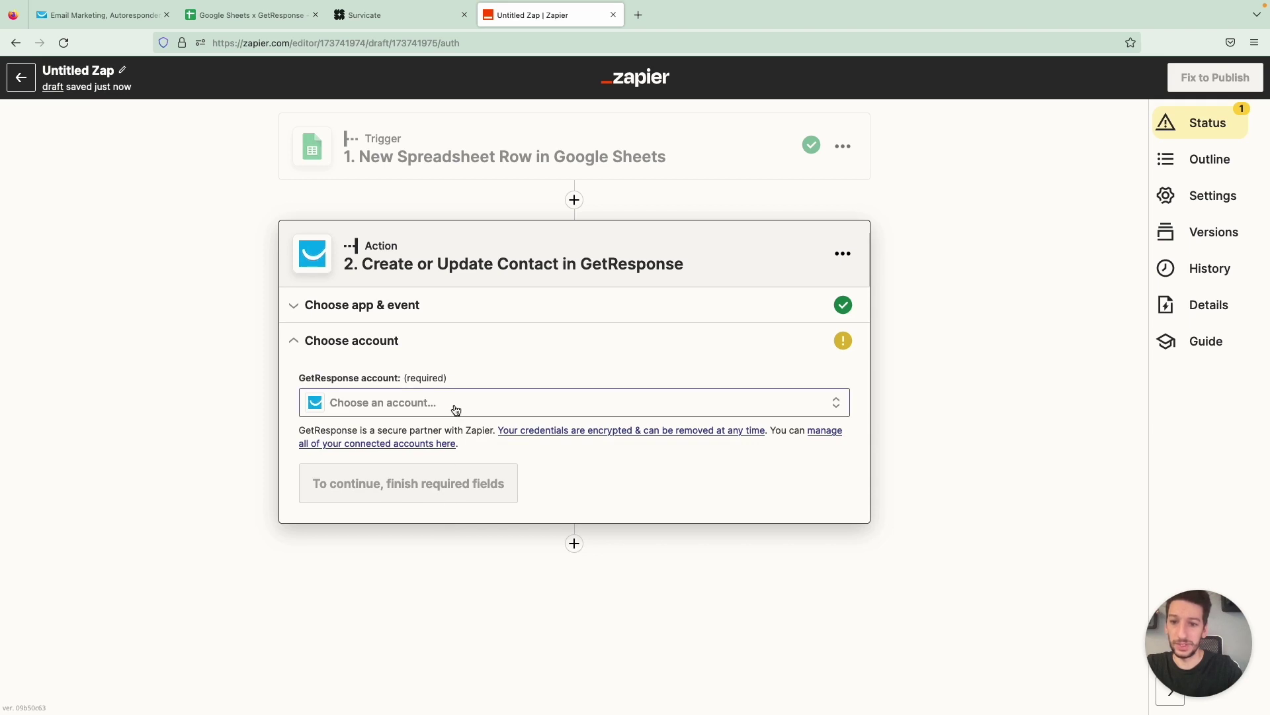
Use the existing GetResponse account and set the action's List to All about coffee
click(455, 409)
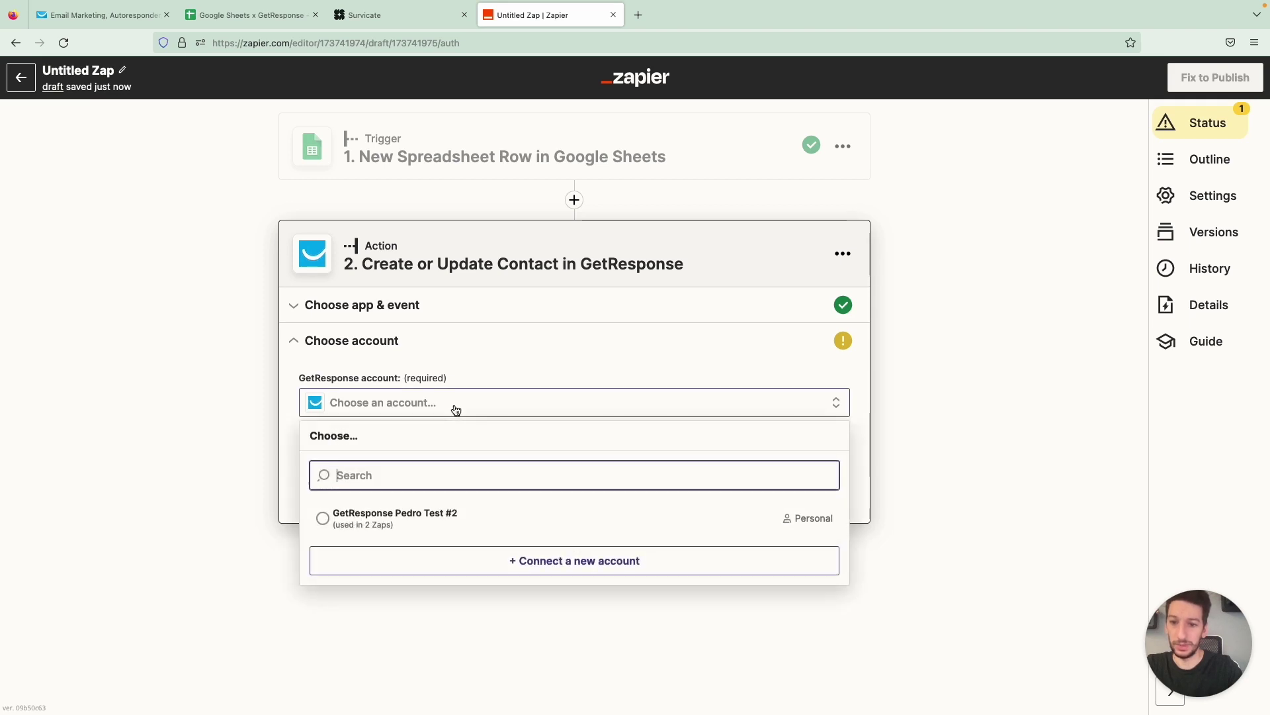
click(421, 515)
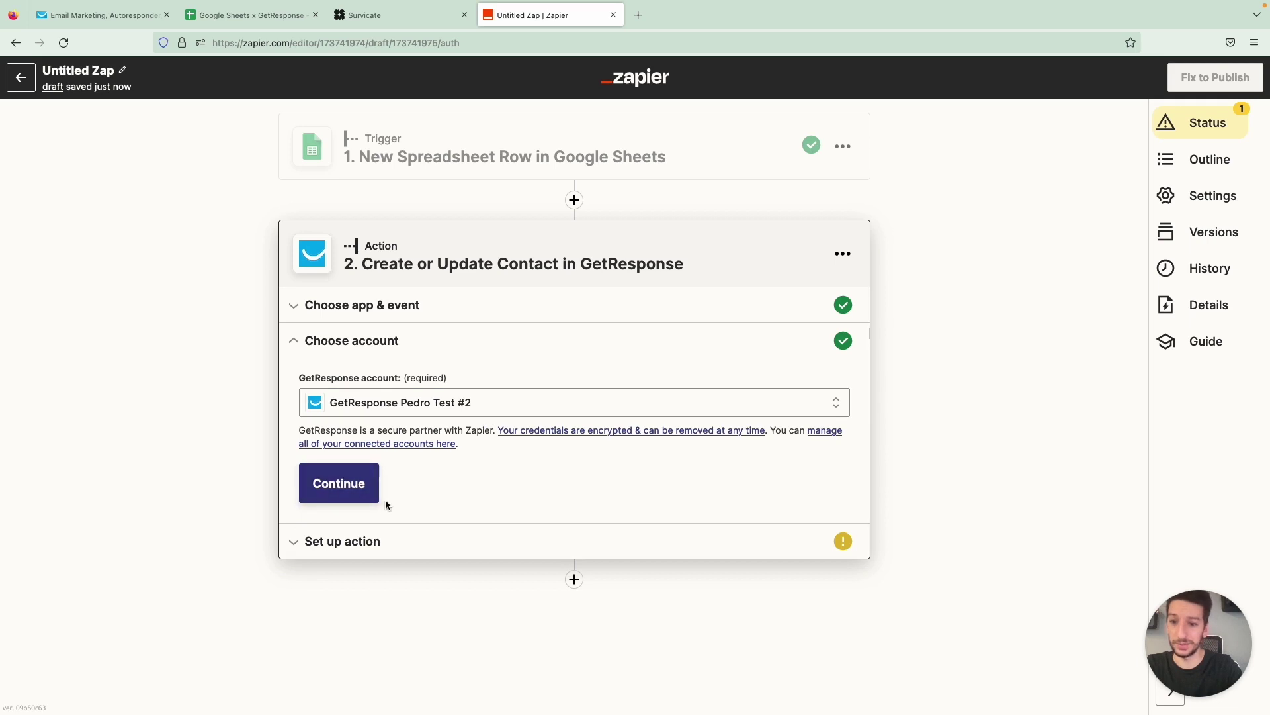
click(338, 488)
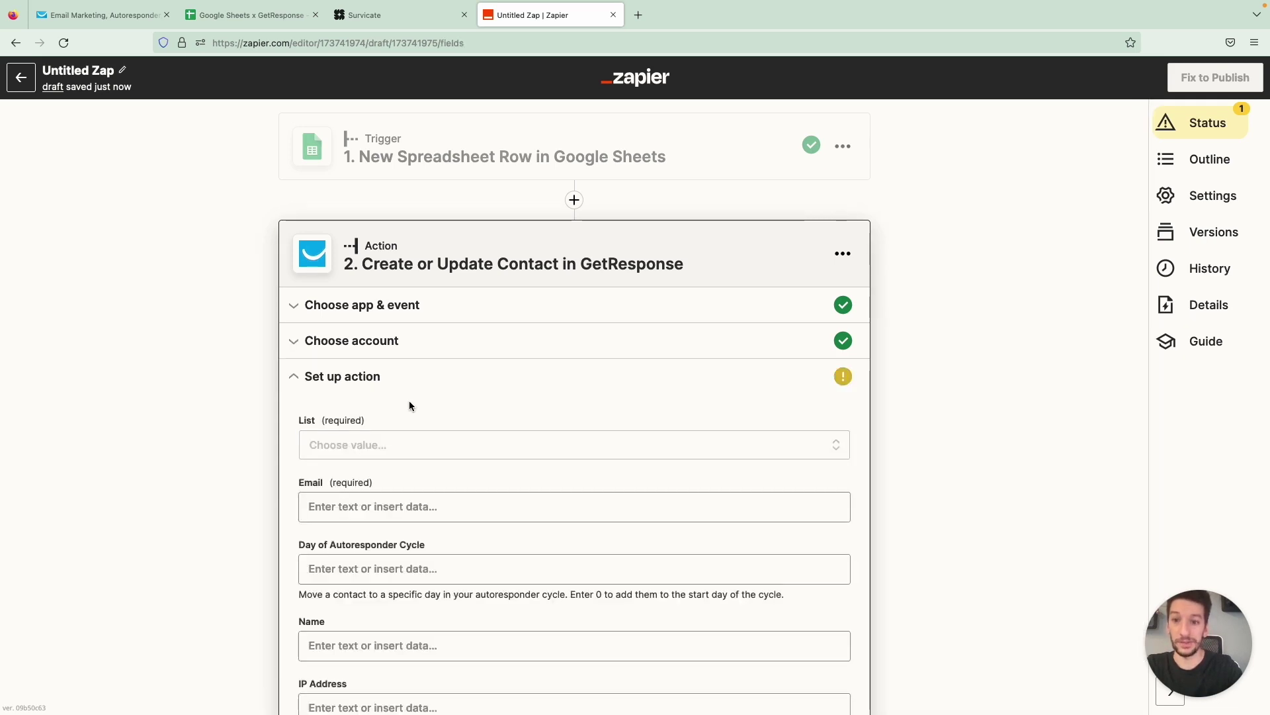
scroll(409, 399, down, 1)
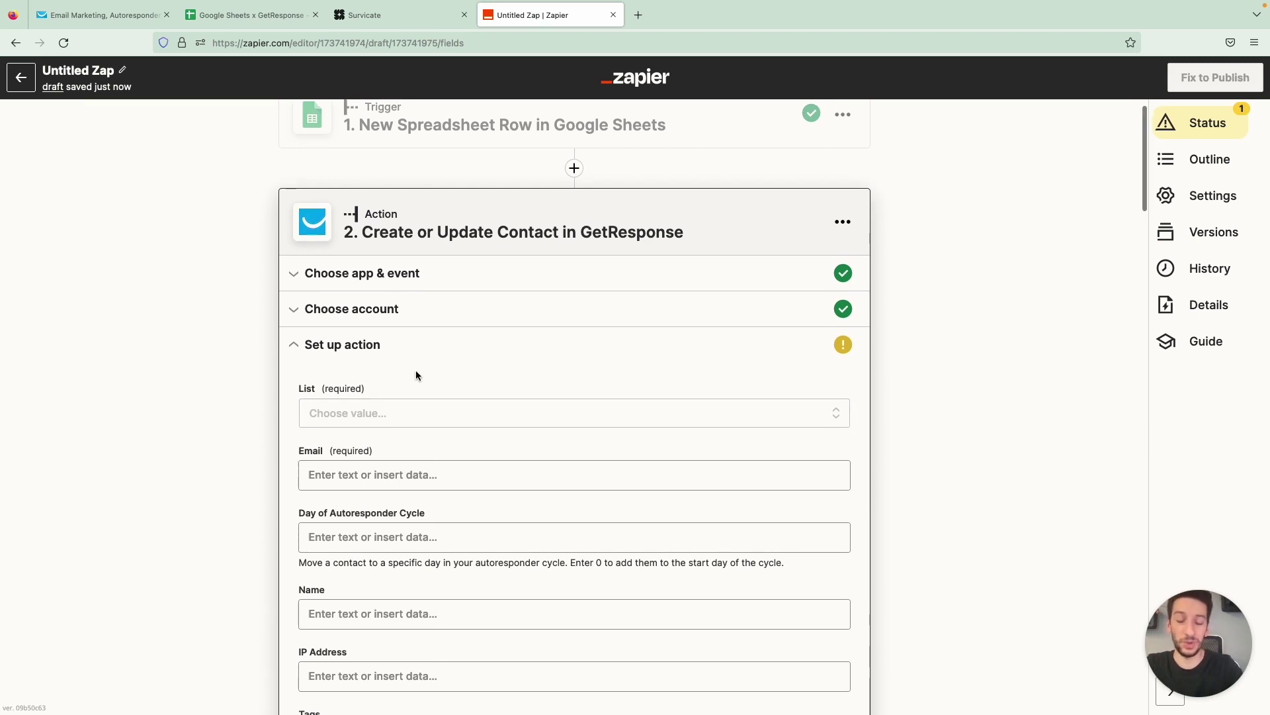
scroll(415, 371, down, 2)
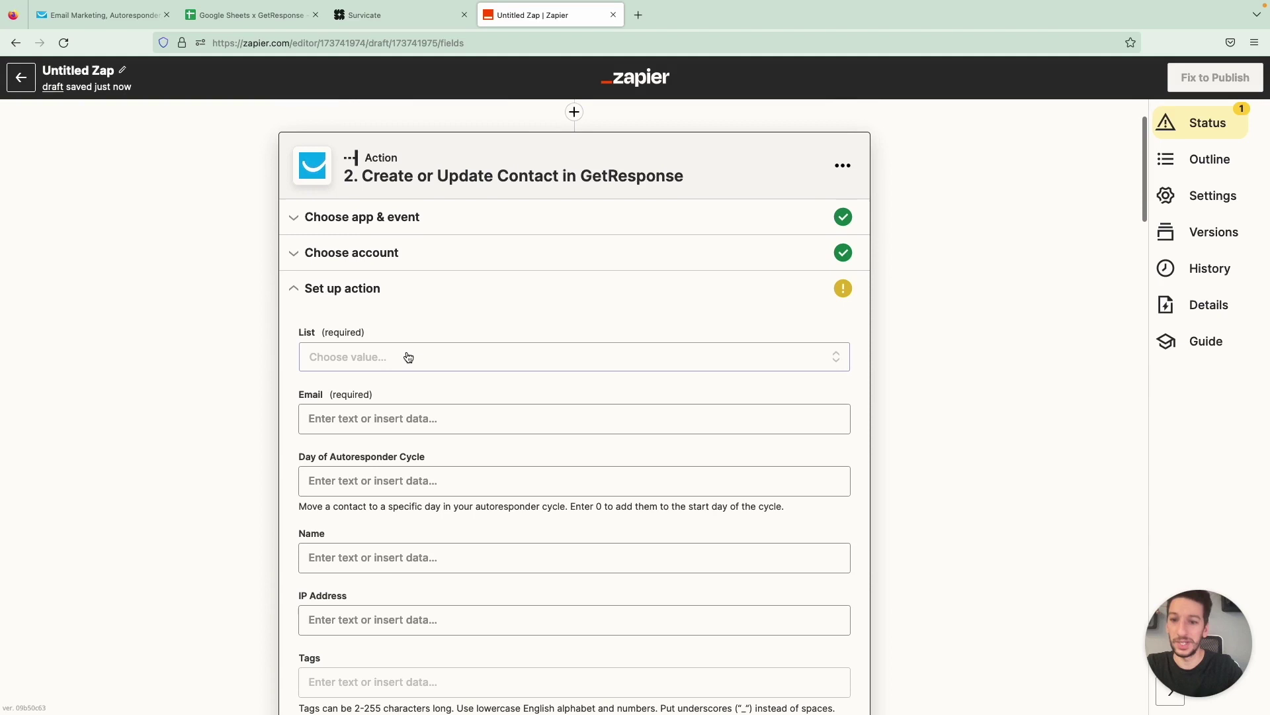
click(425, 365)
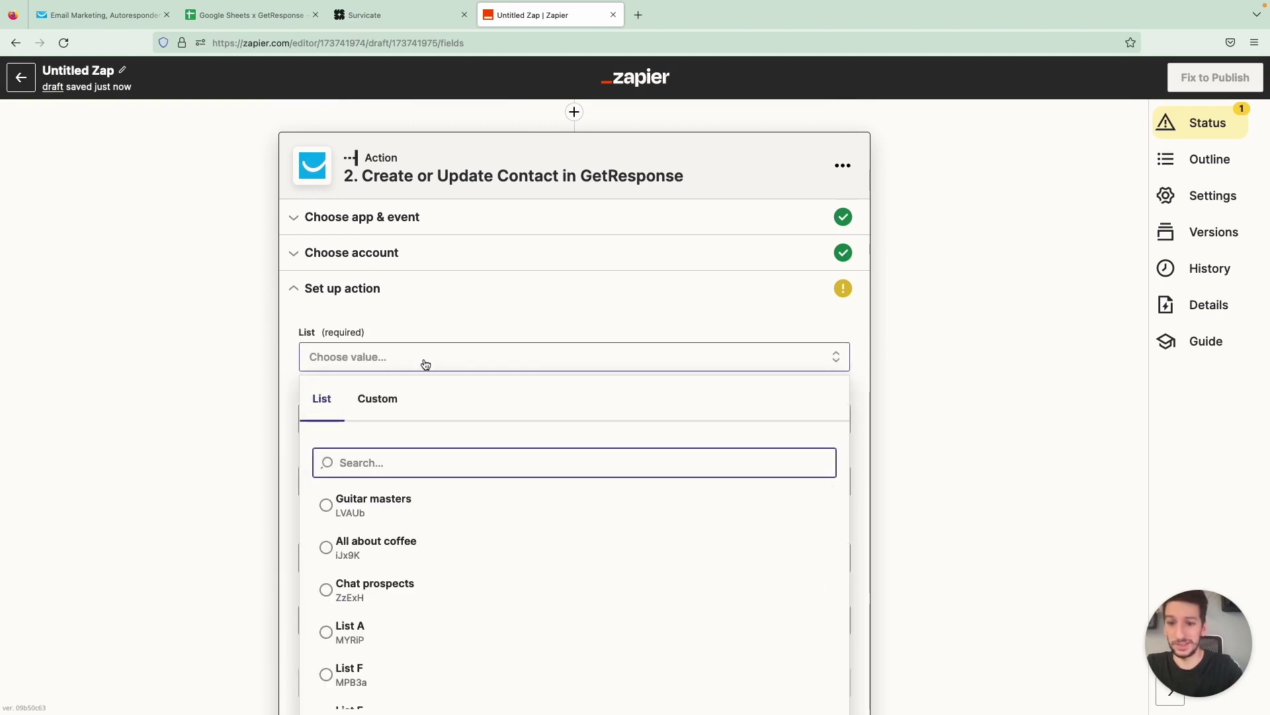
click(409, 549)
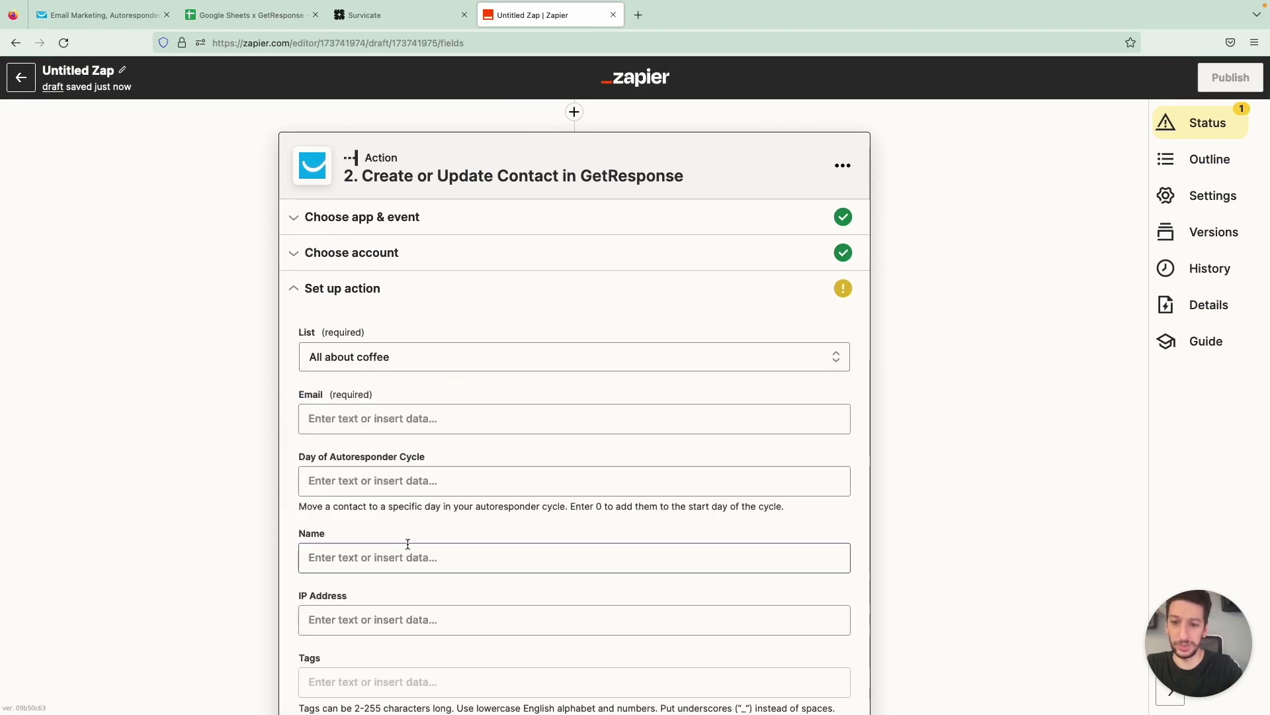
Fill the GetResponse Email field with the contact's e-mail address
click(376, 417)
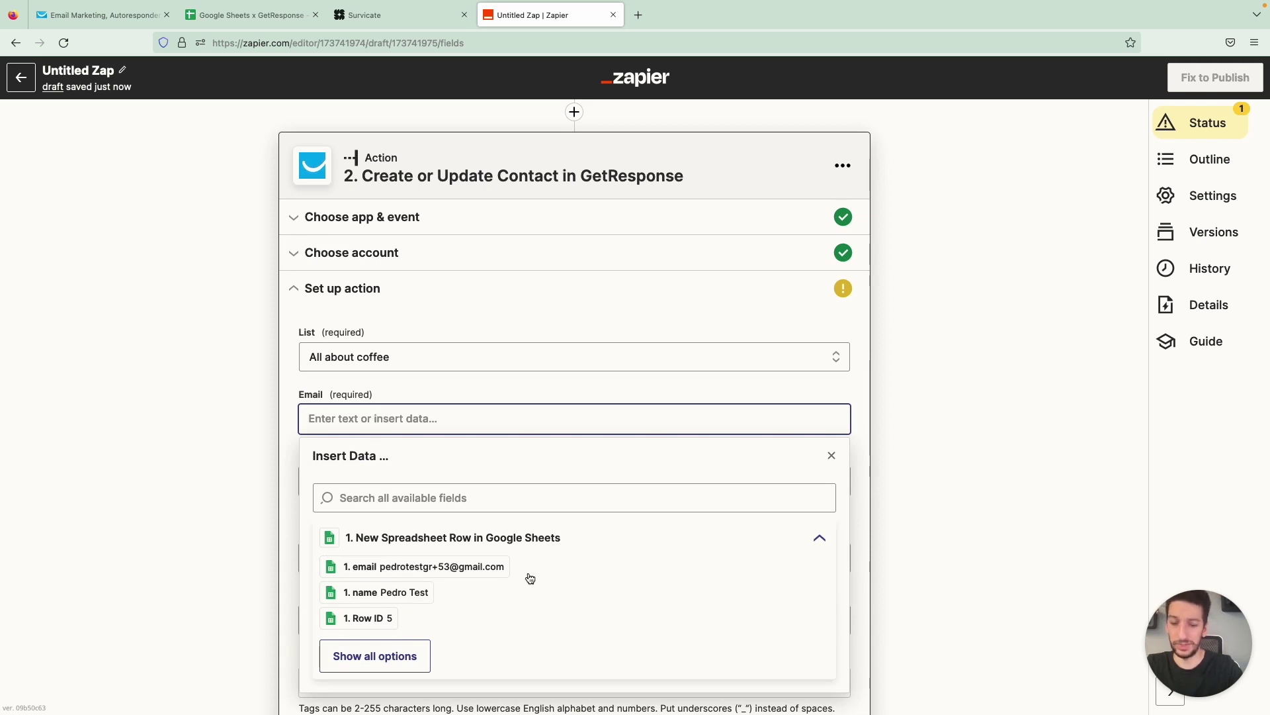
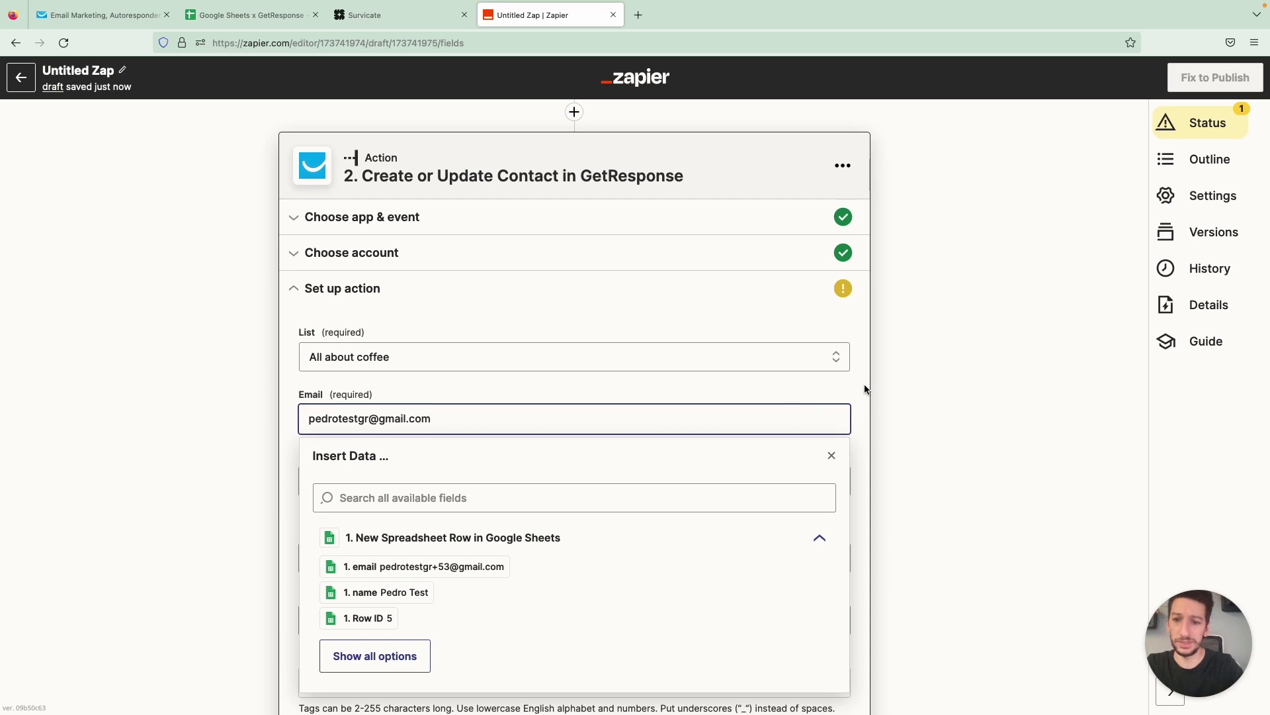
click(866, 389)
scroll(661, 404, down, 2)
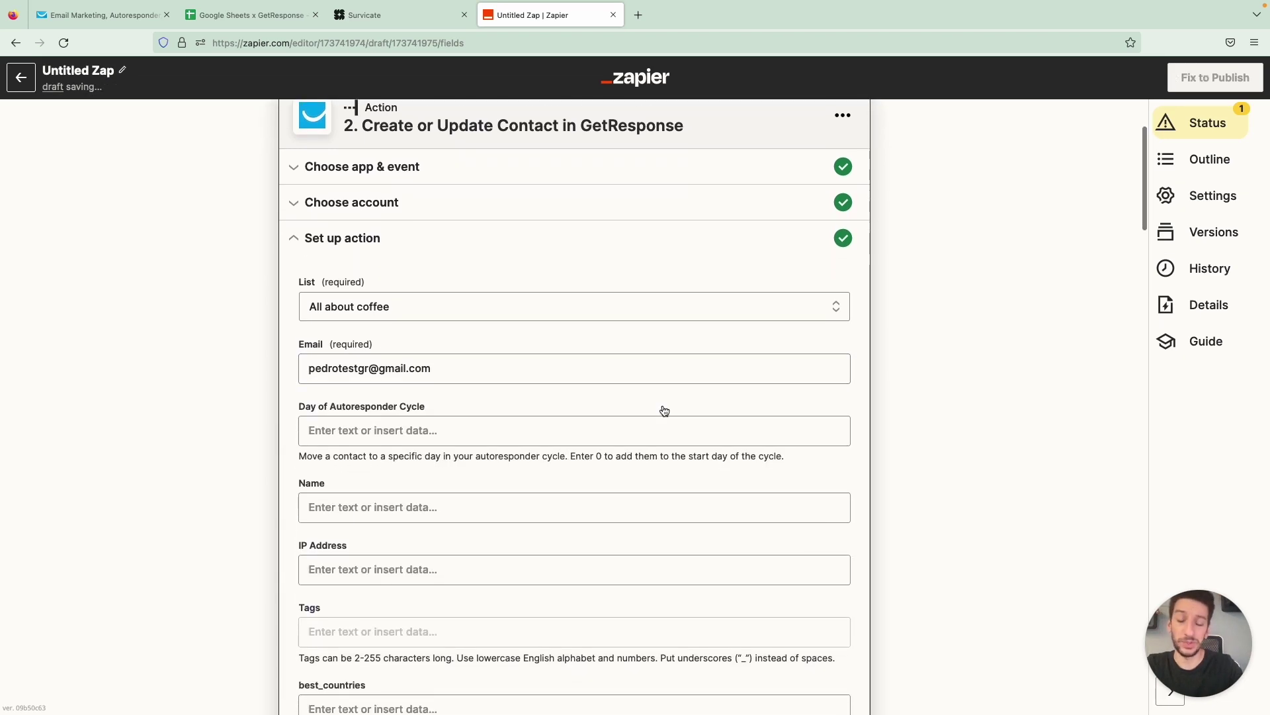
scroll(665, 411, down, 1)
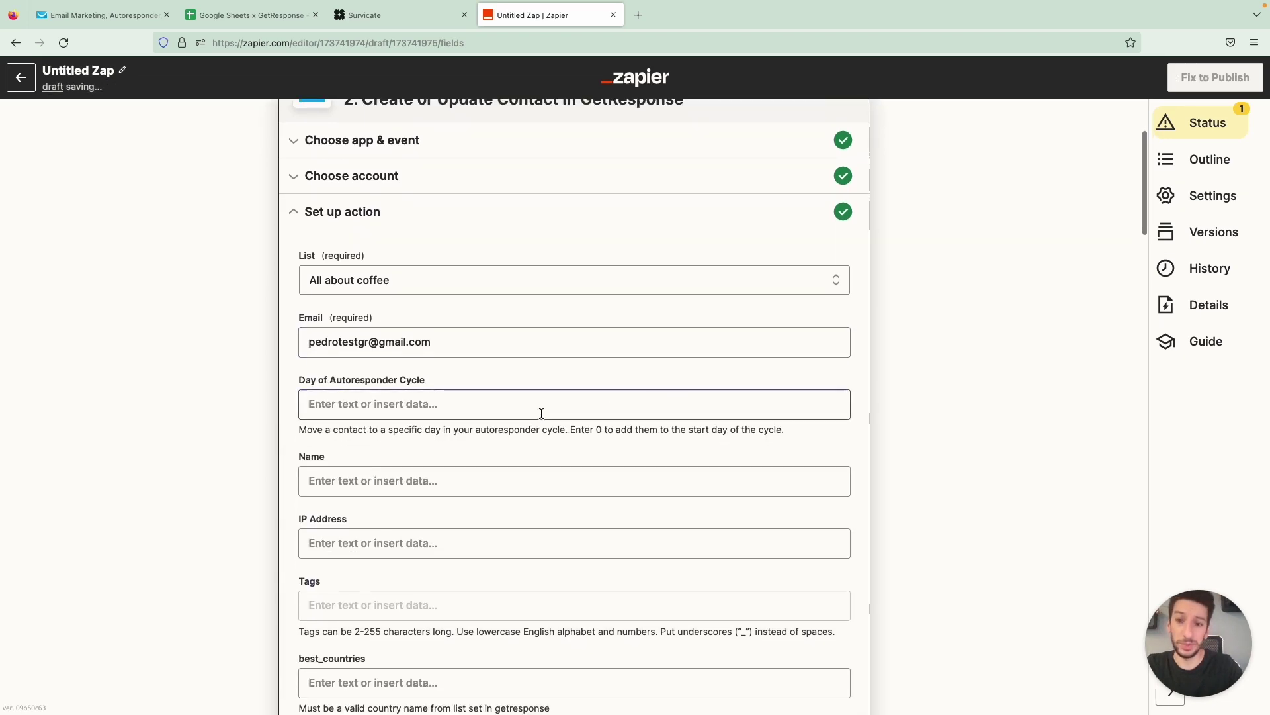
Set Day of Autoresponder Cycle to 0
click(453, 405)
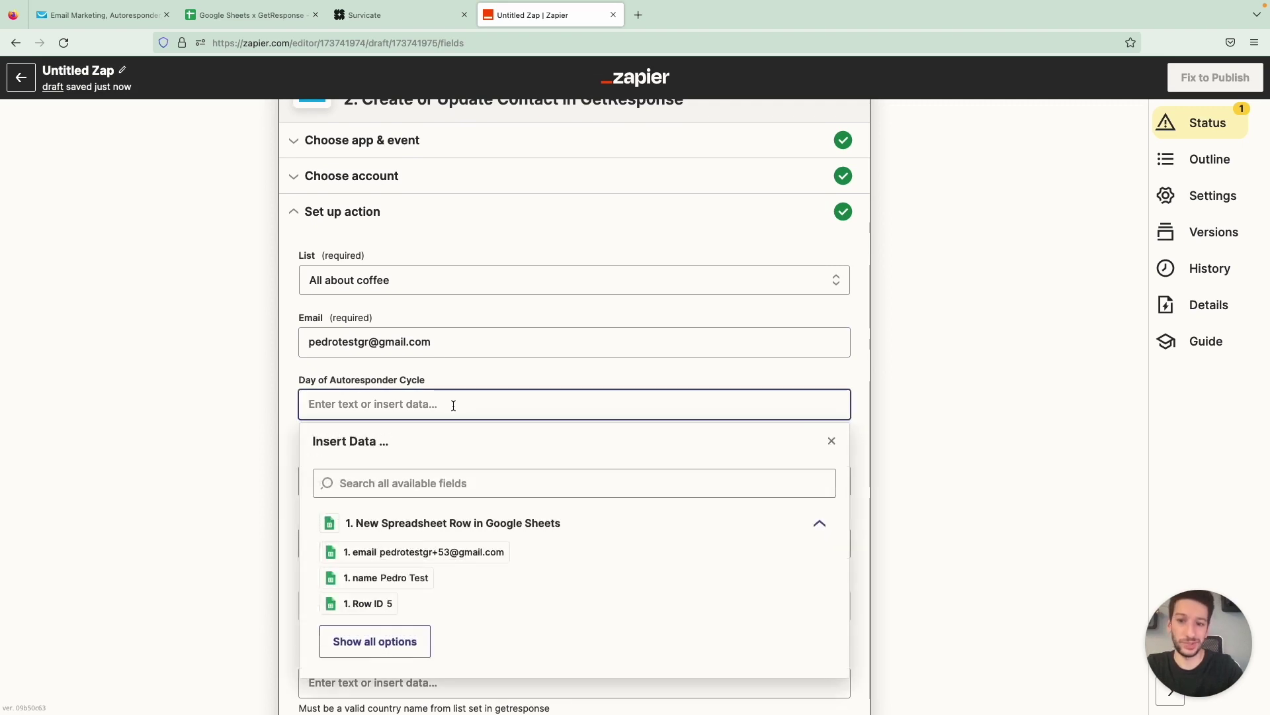
text(0)
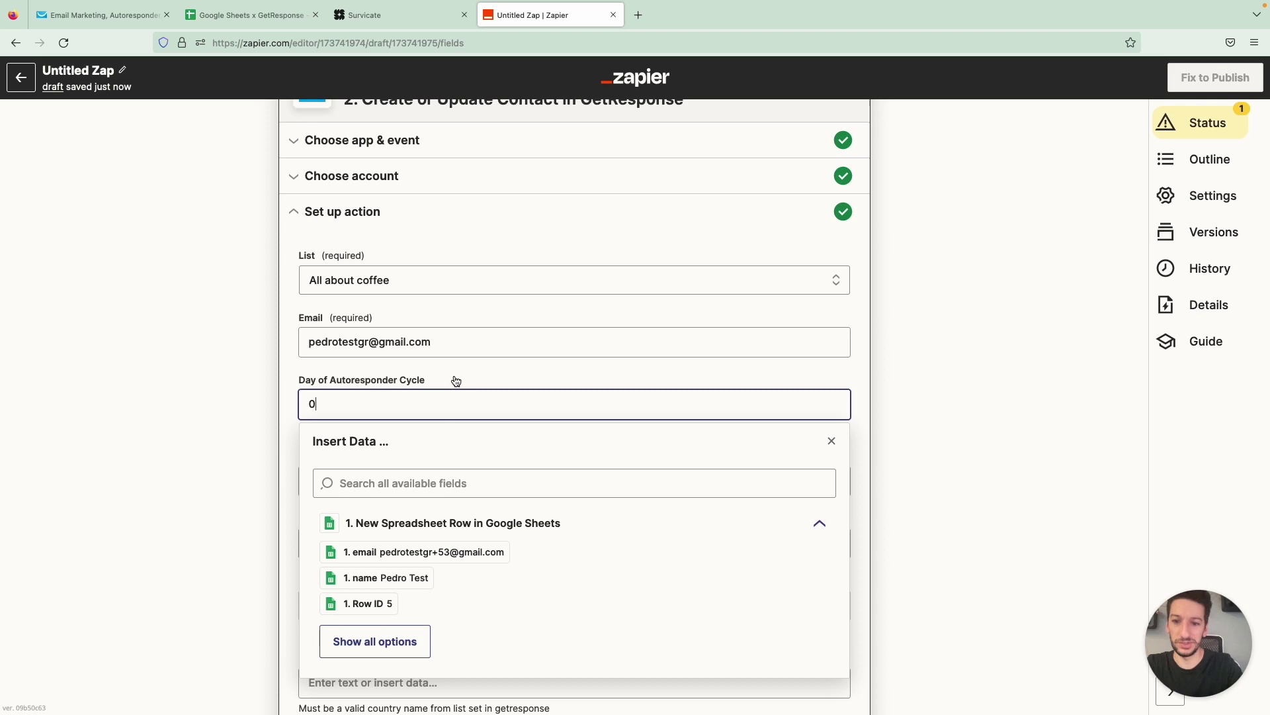
click(459, 387)
scroll(450, 428, down, 3)
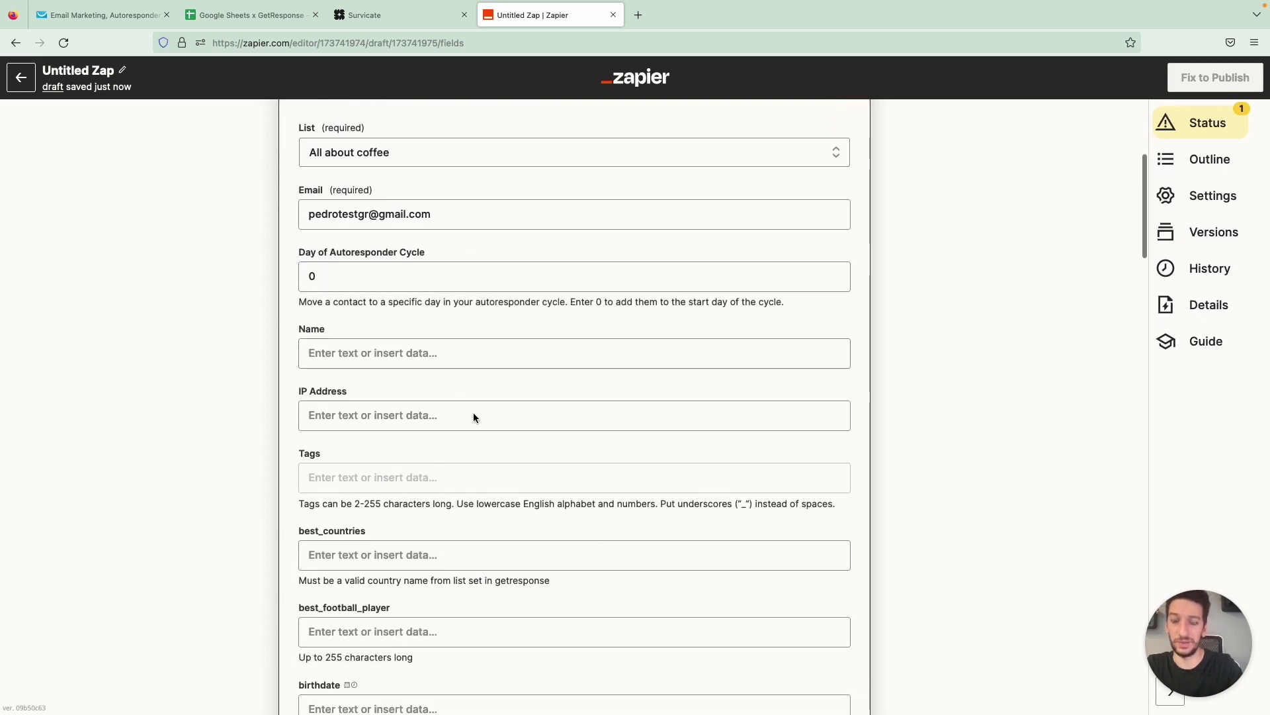
Add google as the tag for every created contact
click(381, 479)
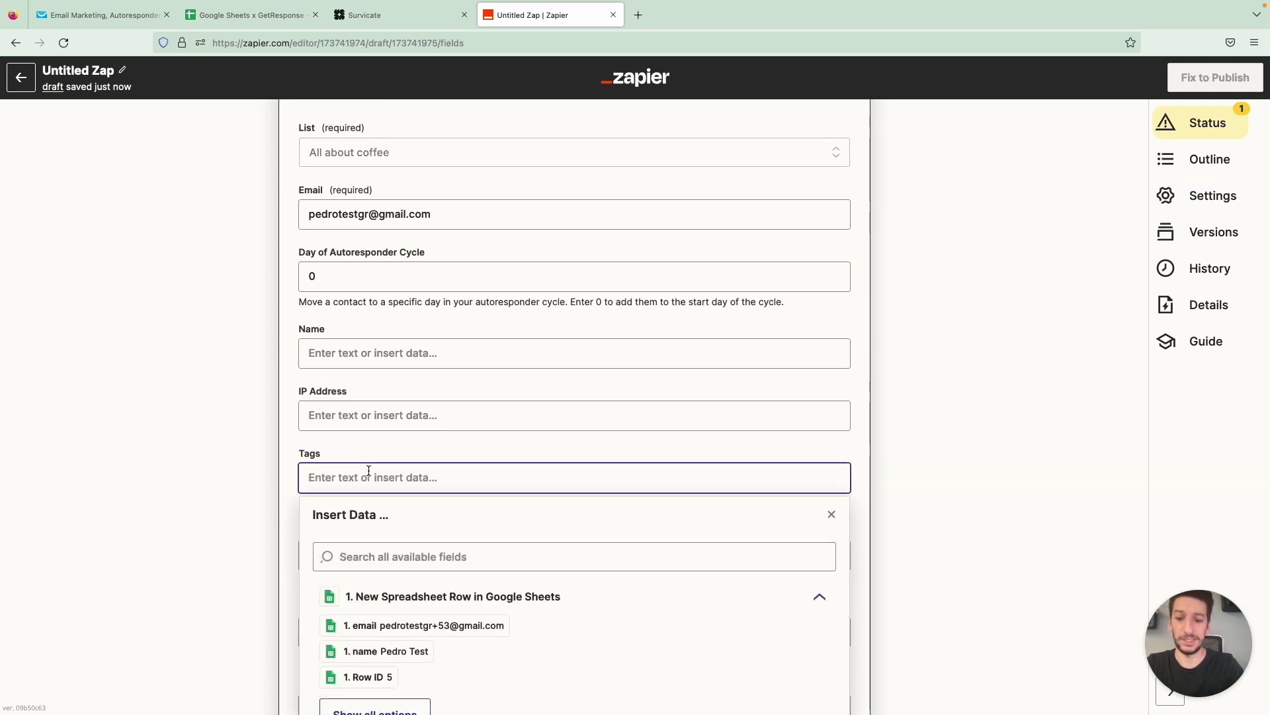
text(Google)
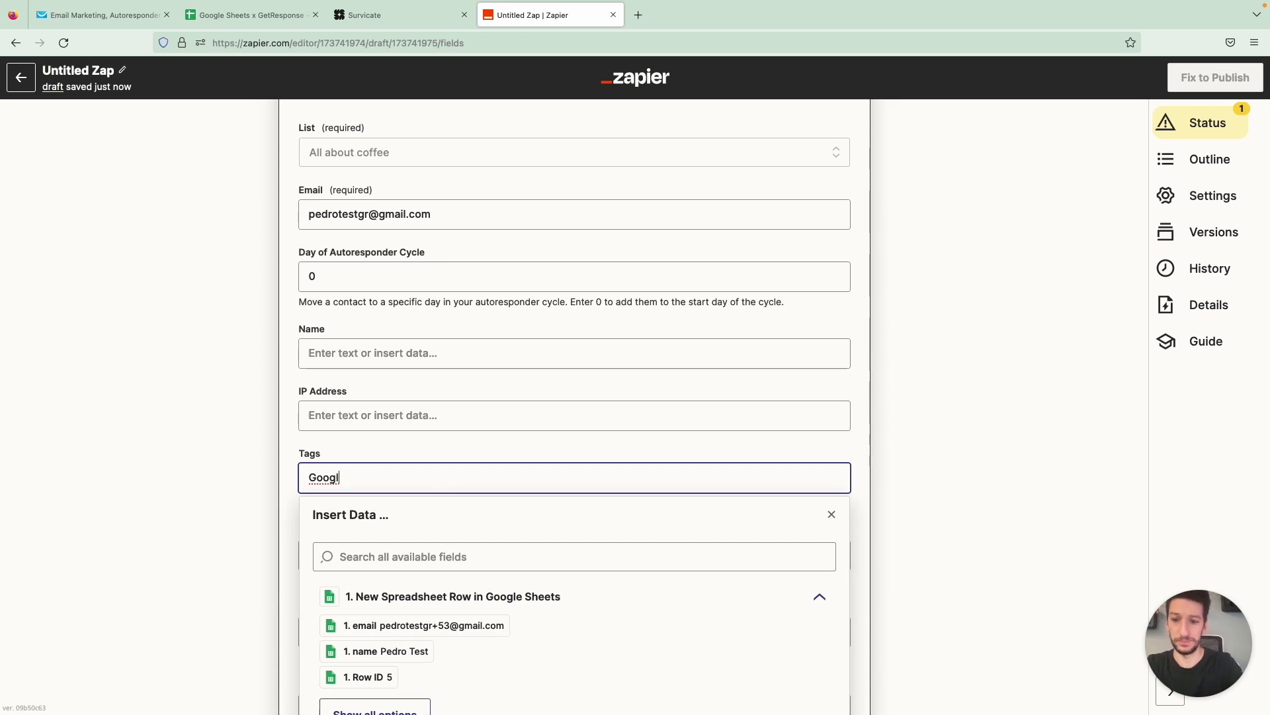
key(BackSpace)
key(BackSpace)
key(BackSpace)
key(BackSpace)
key(BackSpace)
text(googl)
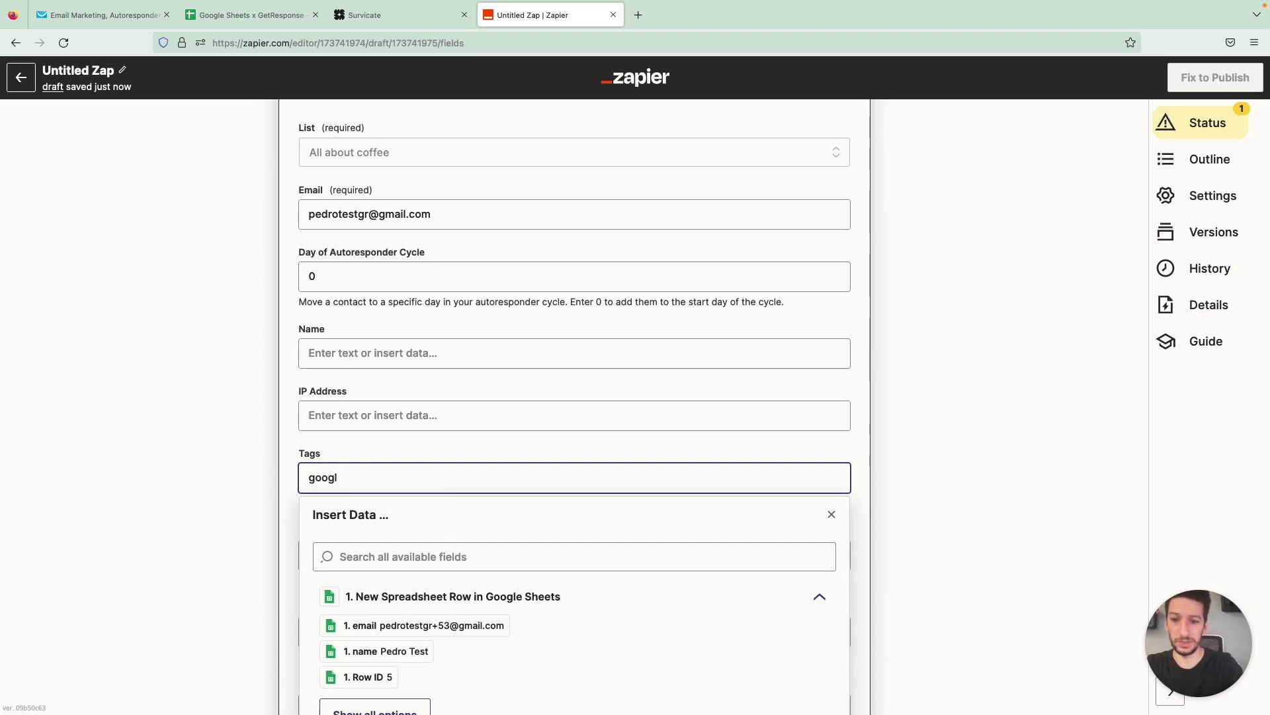
click(291, 442)
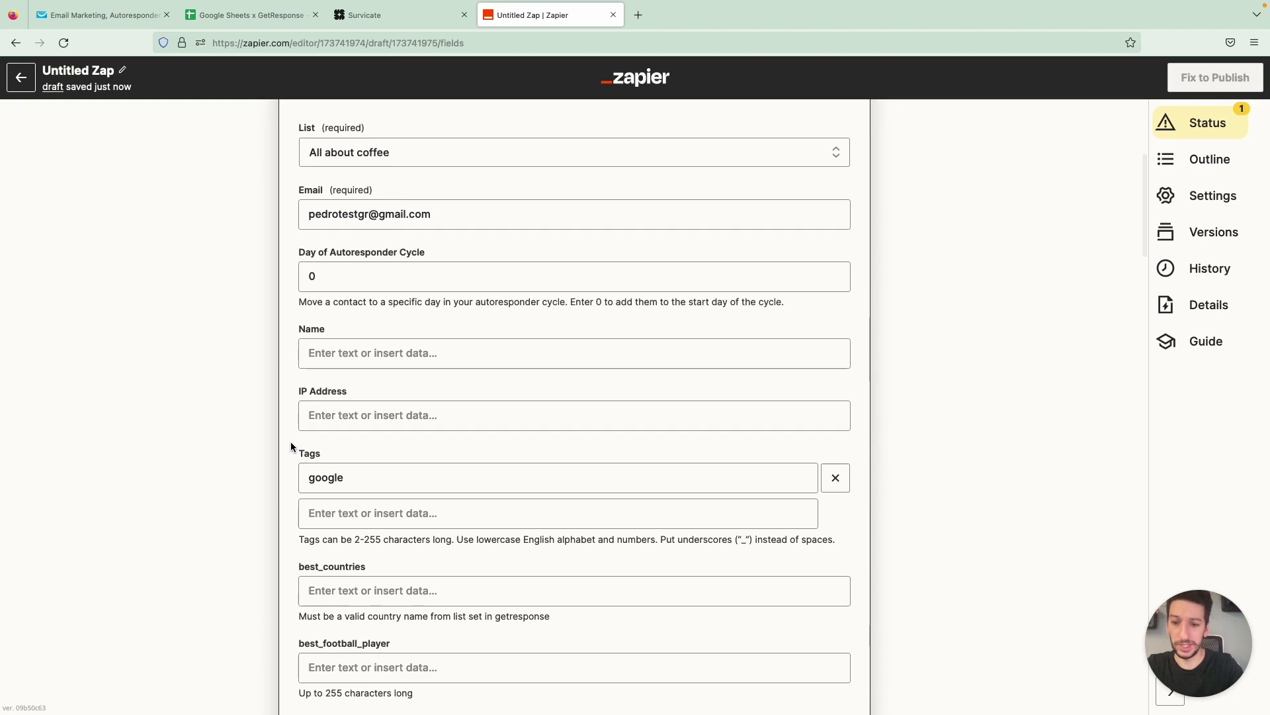
Go through the remaining custom fields, leaving them empty with origin set to zapier
scroll(288, 505, down, 5)
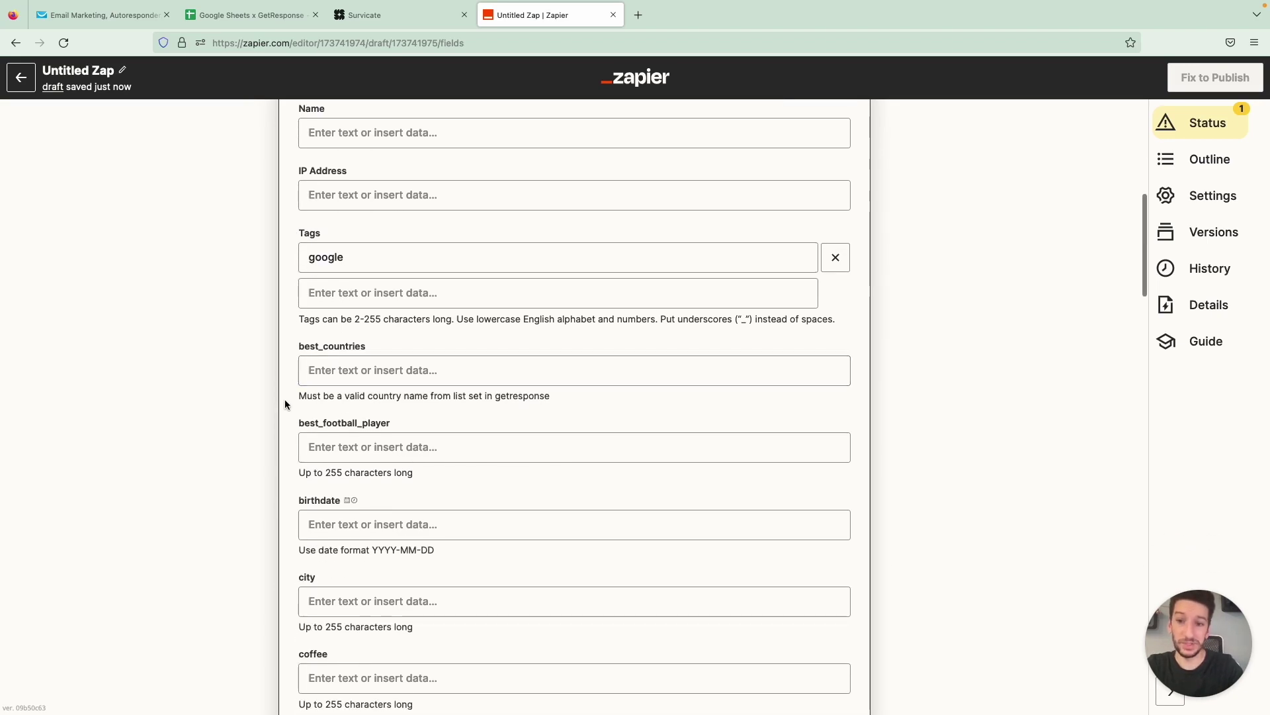
scroll(285, 399, down, 1)
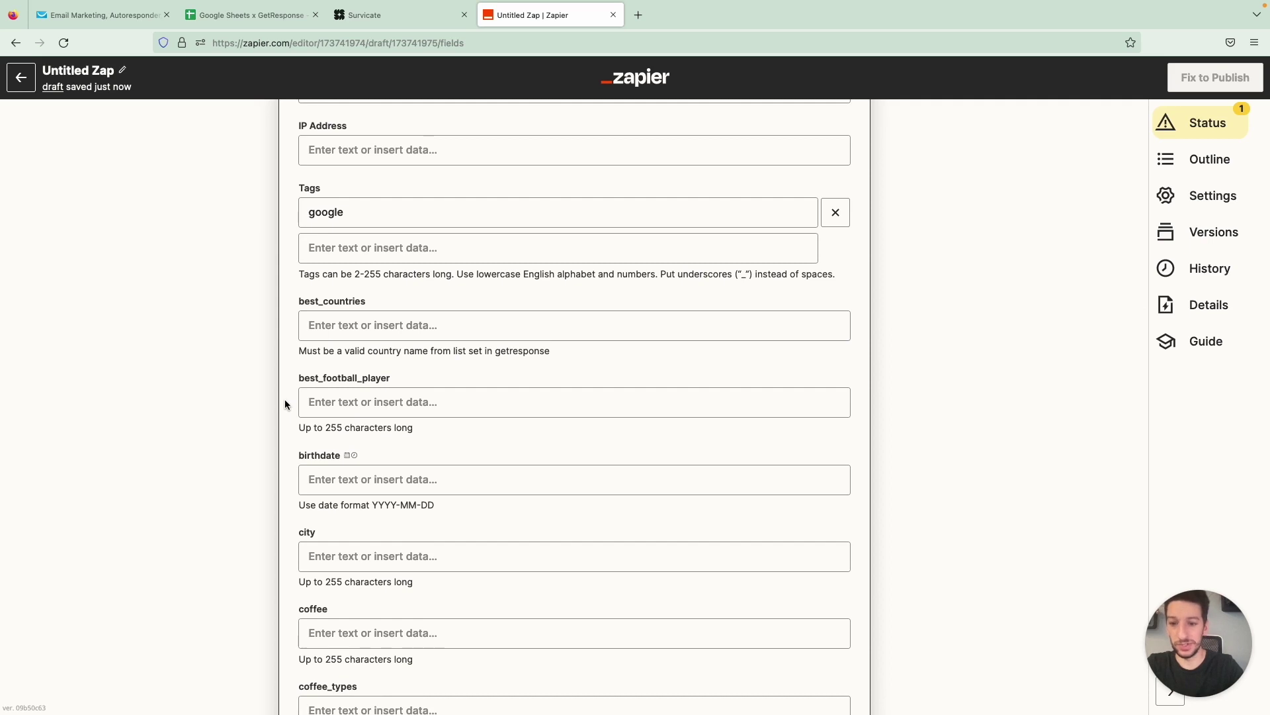
scroll(284, 399, down, 2)
scroll(285, 399, down, 2)
click(325, 463)
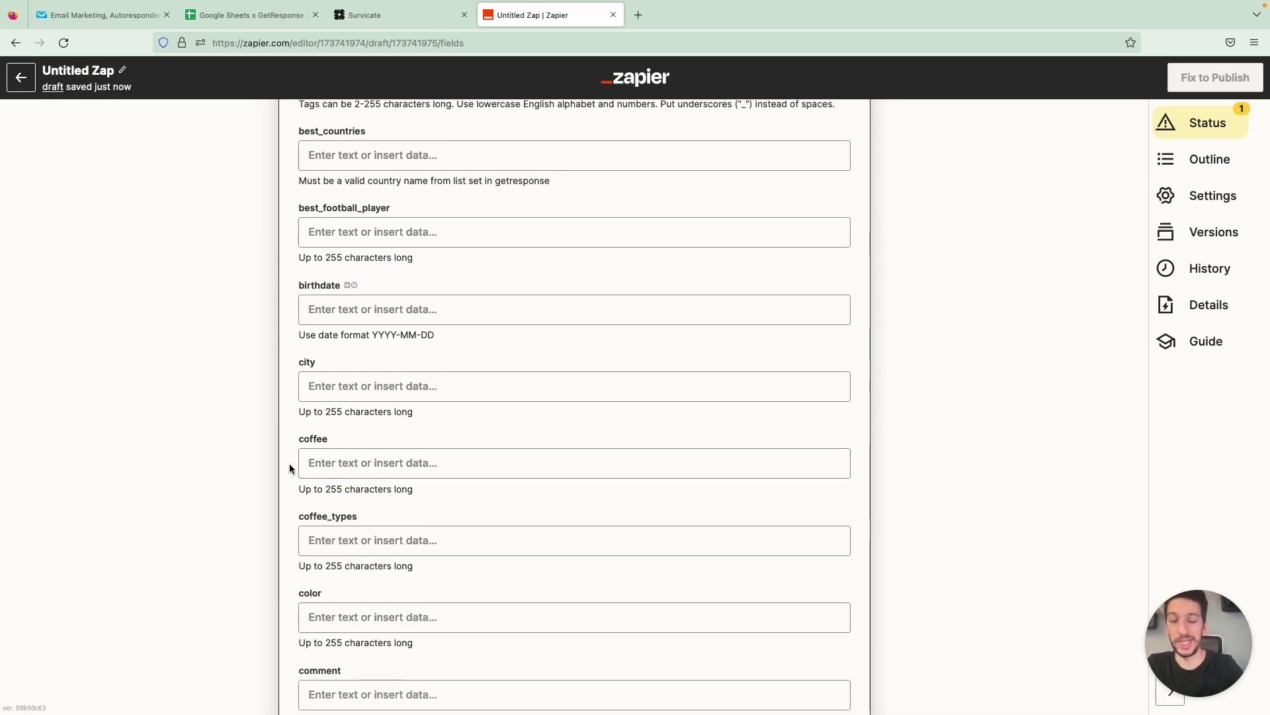
scroll(289, 466, down, 1)
scroll(289, 466, down, 2)
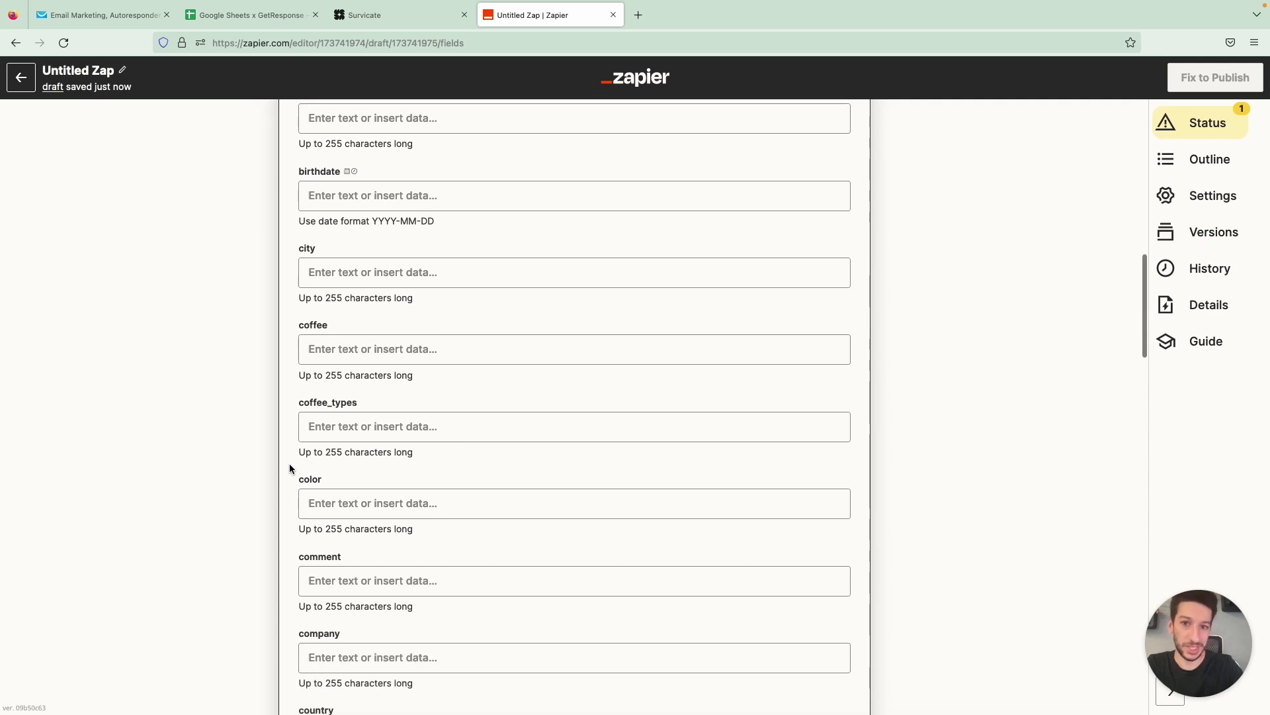
scroll(289, 468, down, 10)
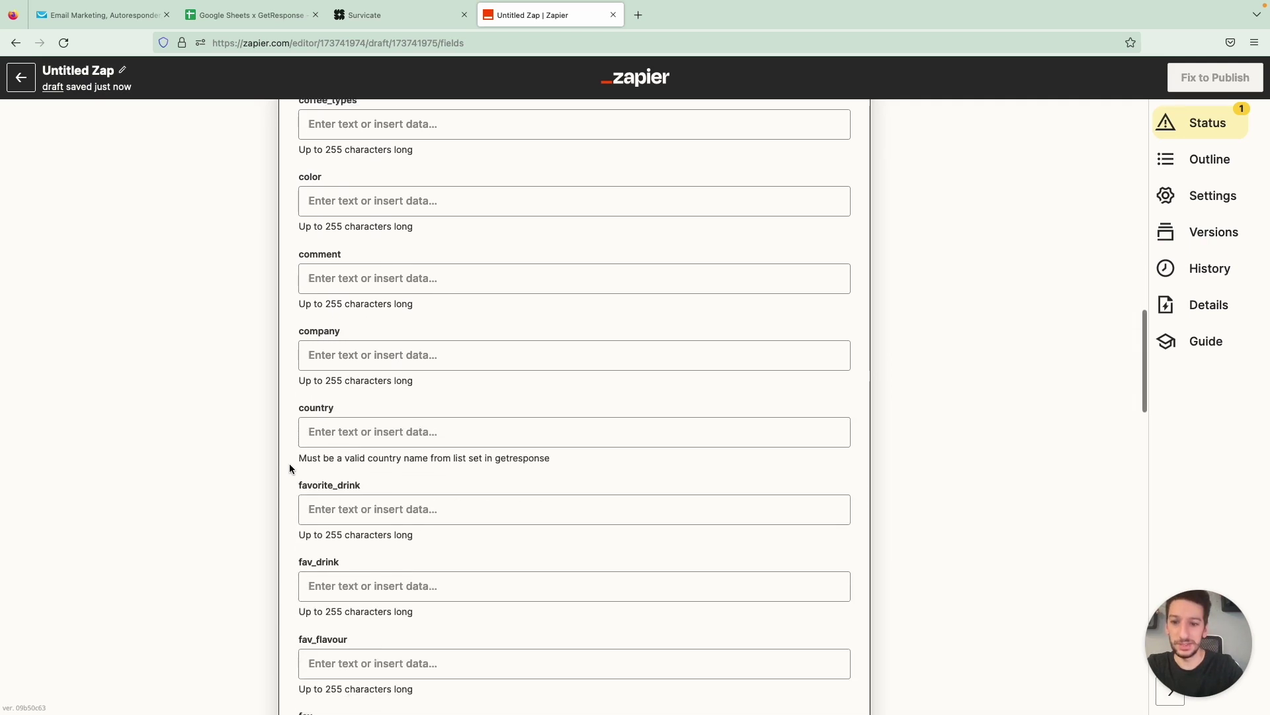
scroll(290, 468, down, 13)
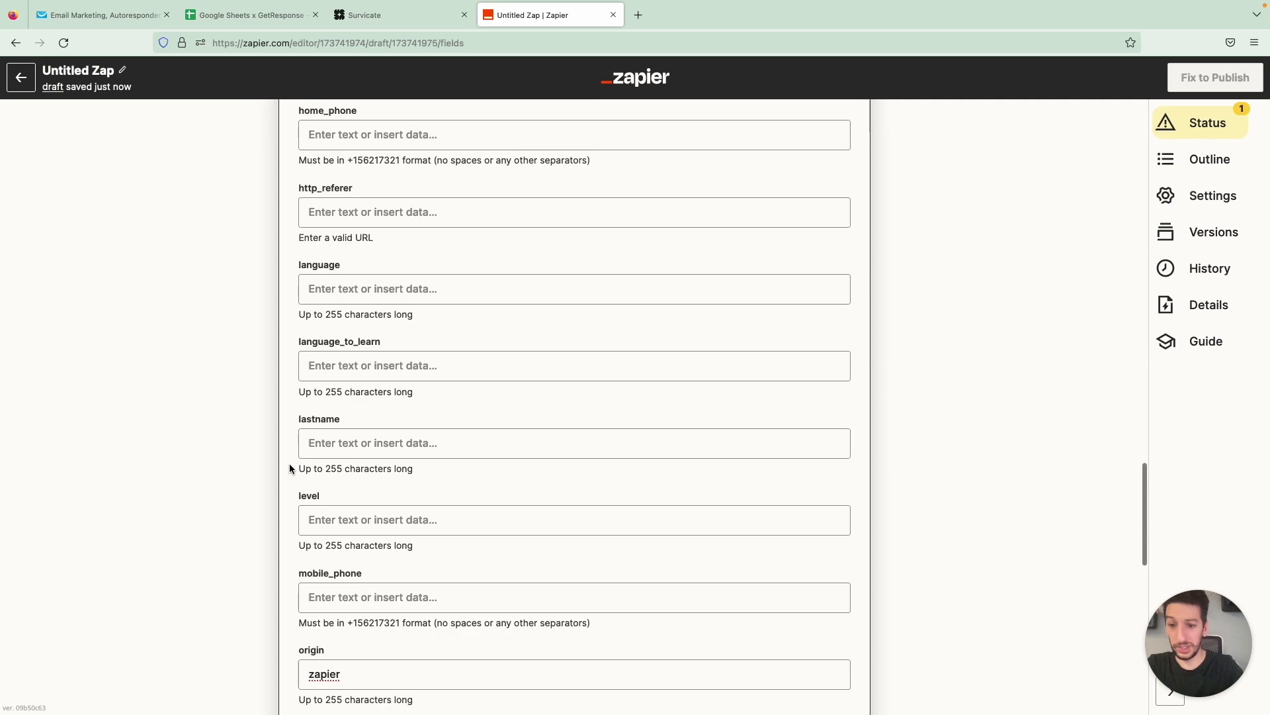
scroll(289, 468, down, 4)
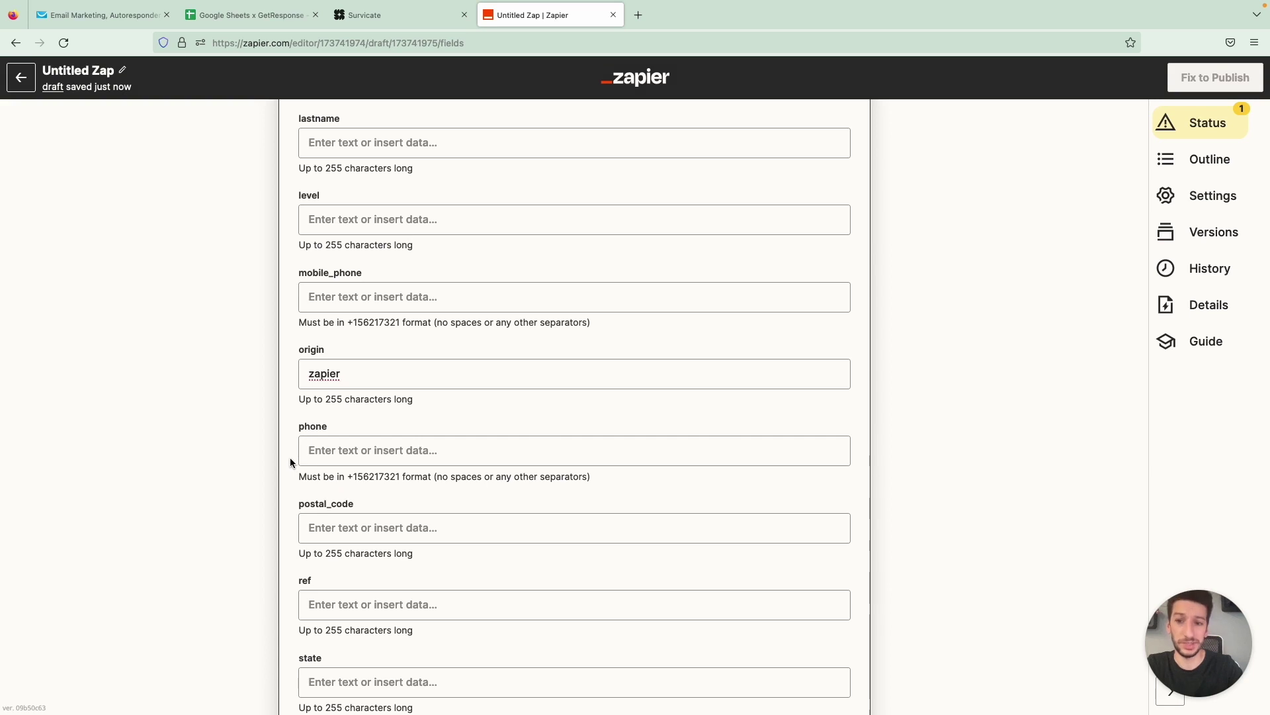
click(369, 375)
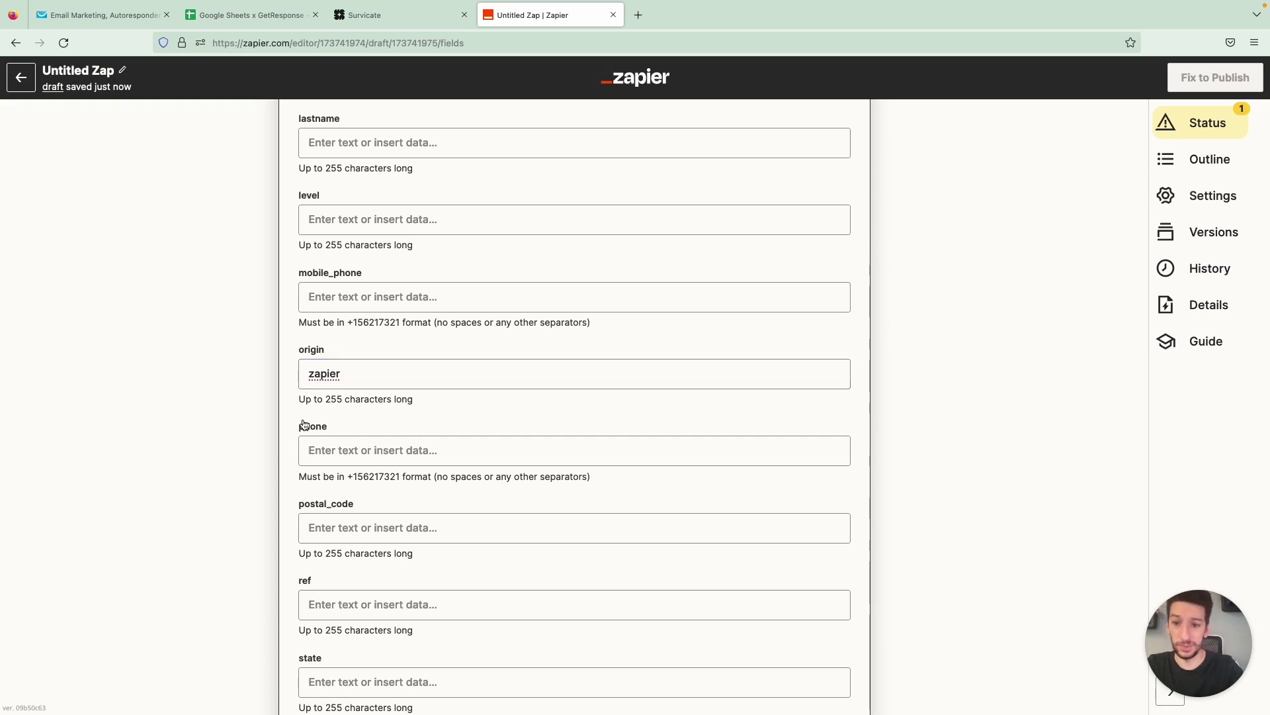
scroll(303, 424, down, 6)
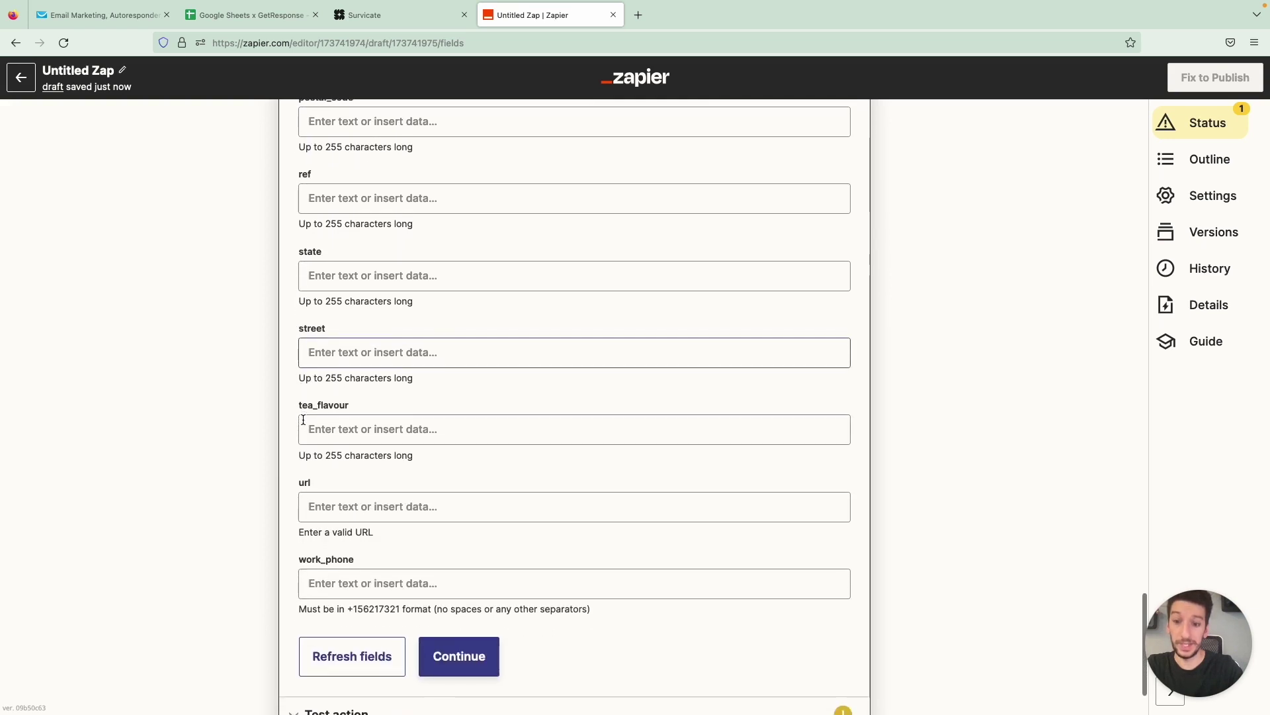
scroll(303, 419, down, 1)
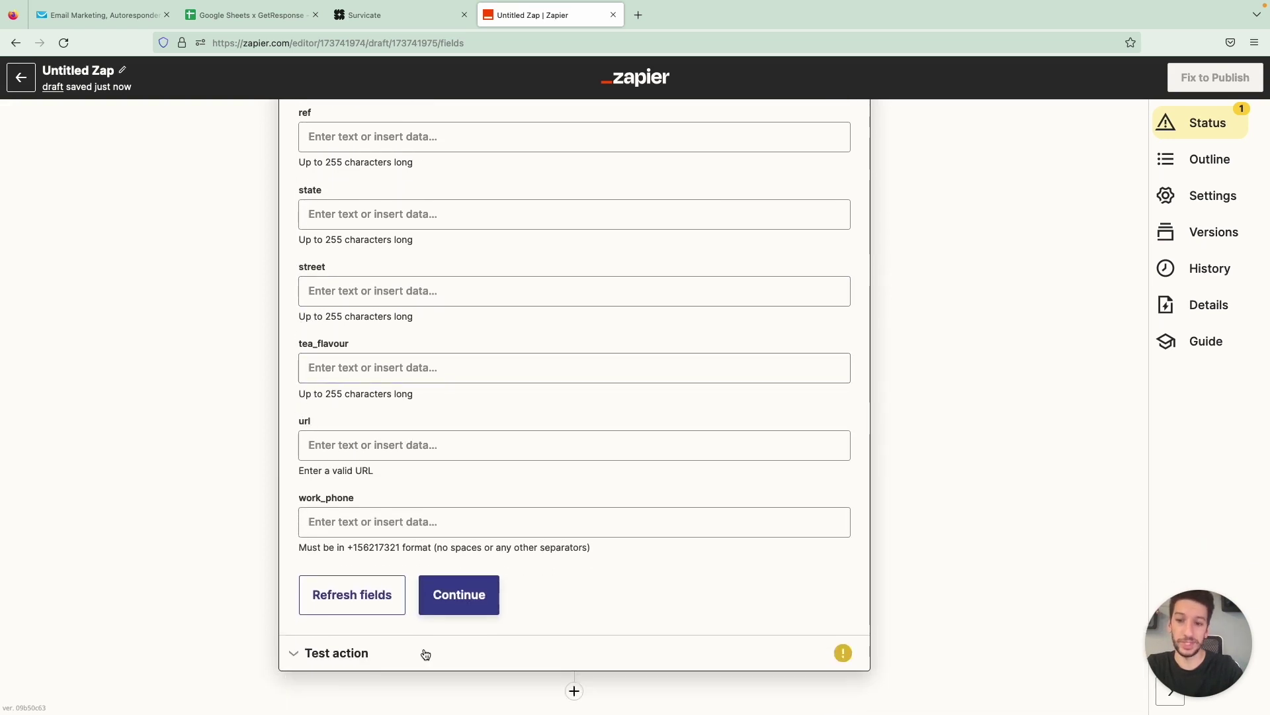
Test the GetResponse action by sending a sample contact and review the result
click(463, 599)
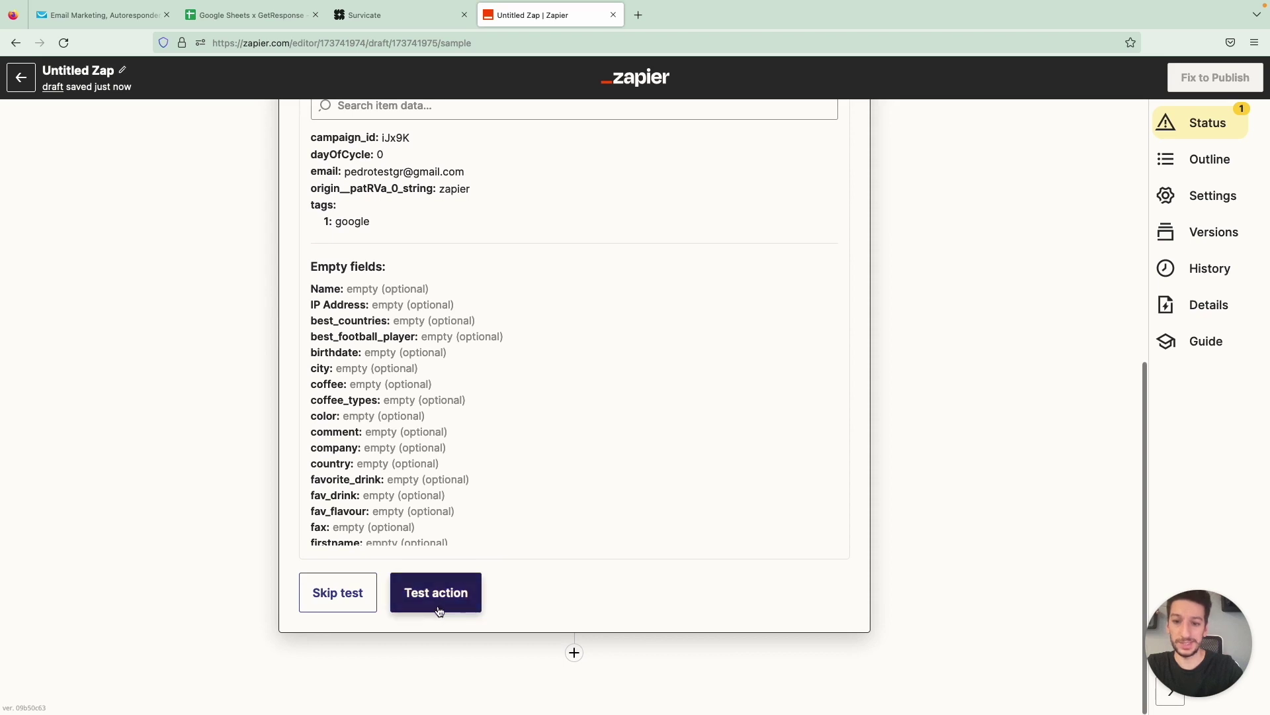
click(439, 610)
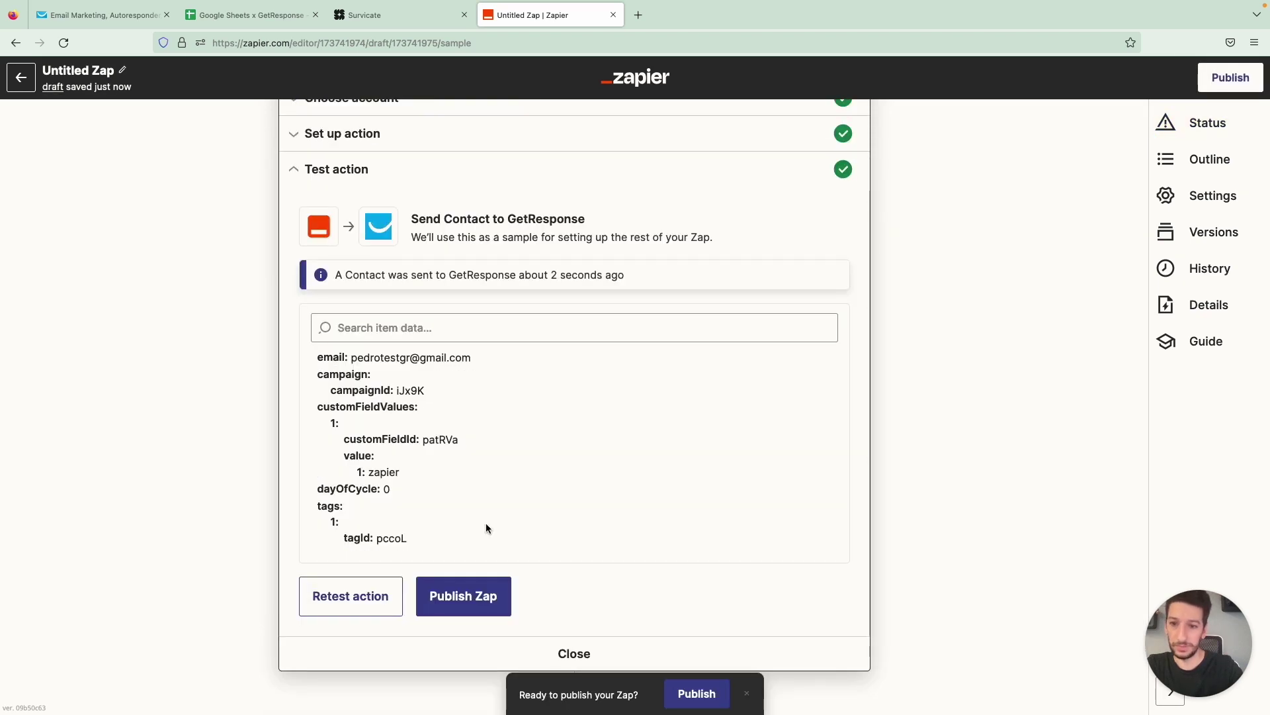
scroll(486, 528, up, 2)
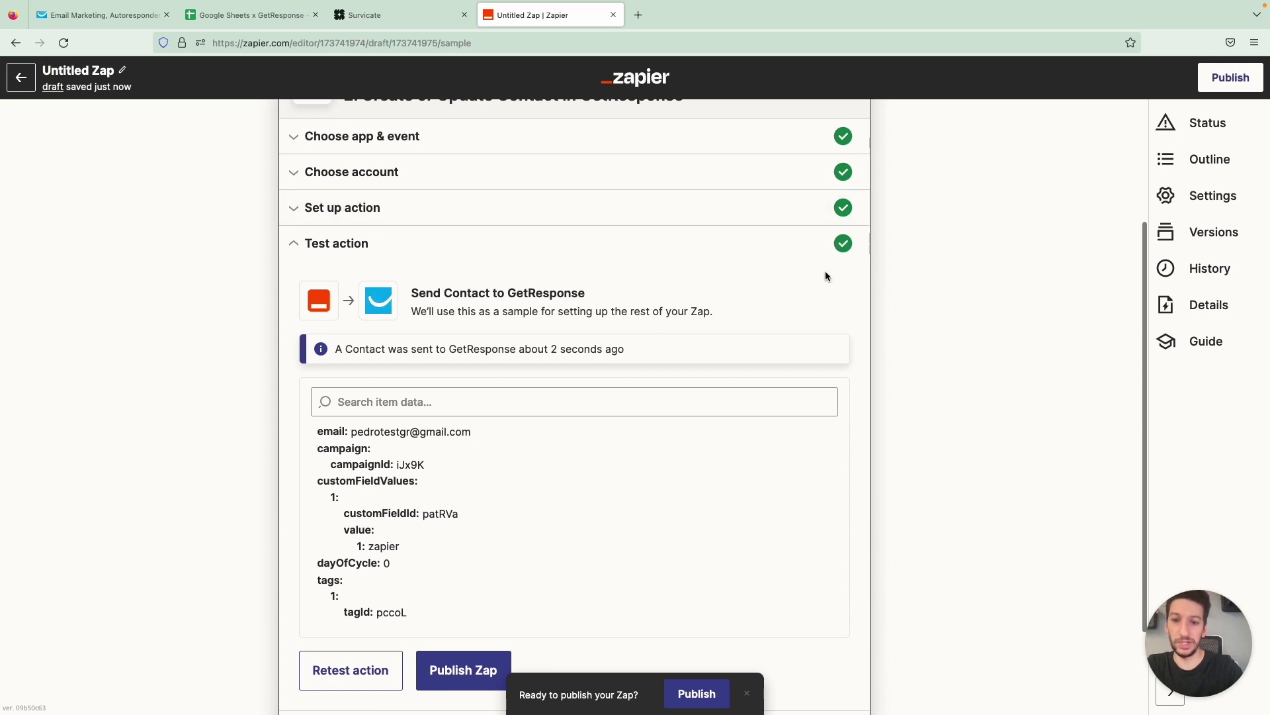
scroll(688, 464, down, 2)
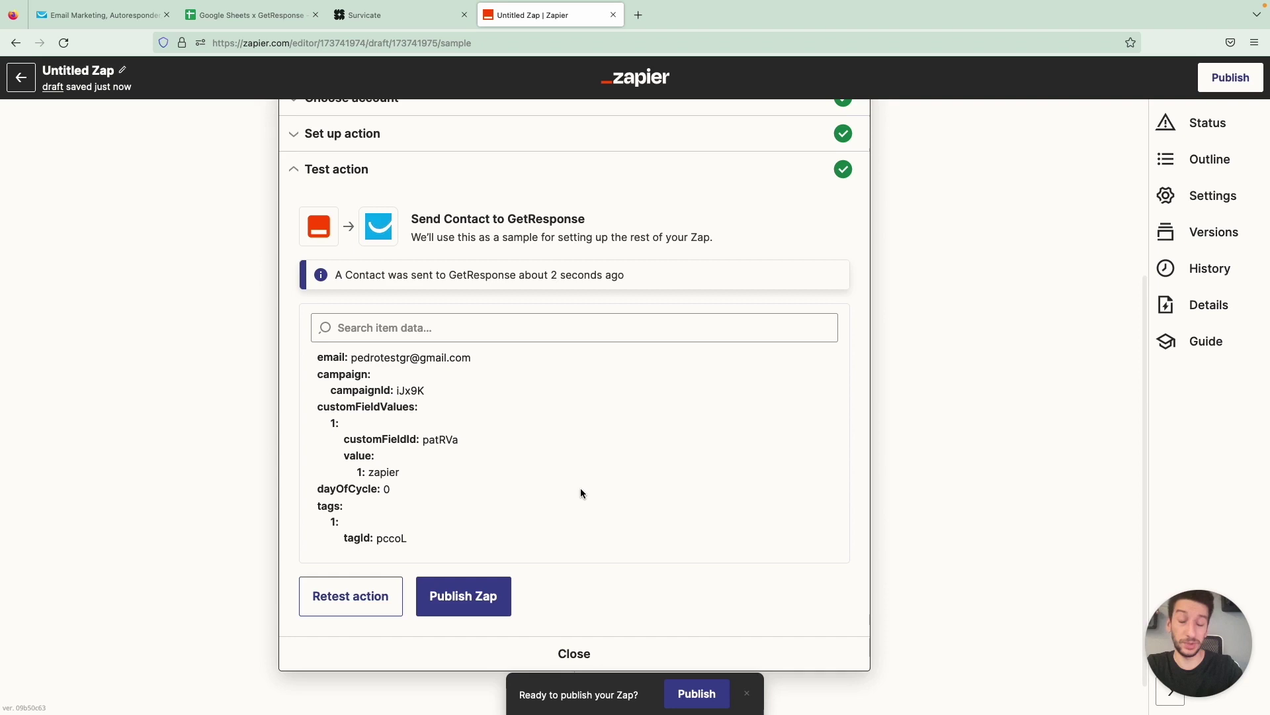
scroll(581, 493, down, 1)
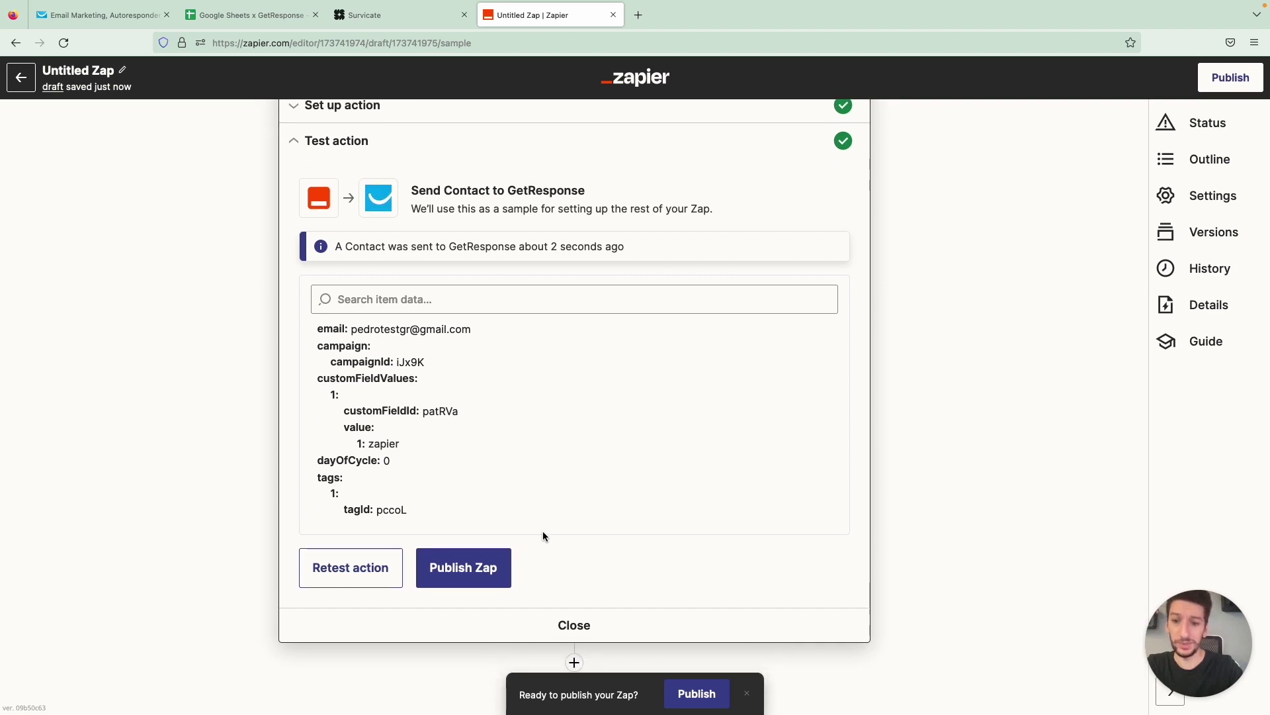
Publish the Sheets-to-GetResponse Zap, switch Untitled Zap off, and return to the spreadsheet
click(488, 581)
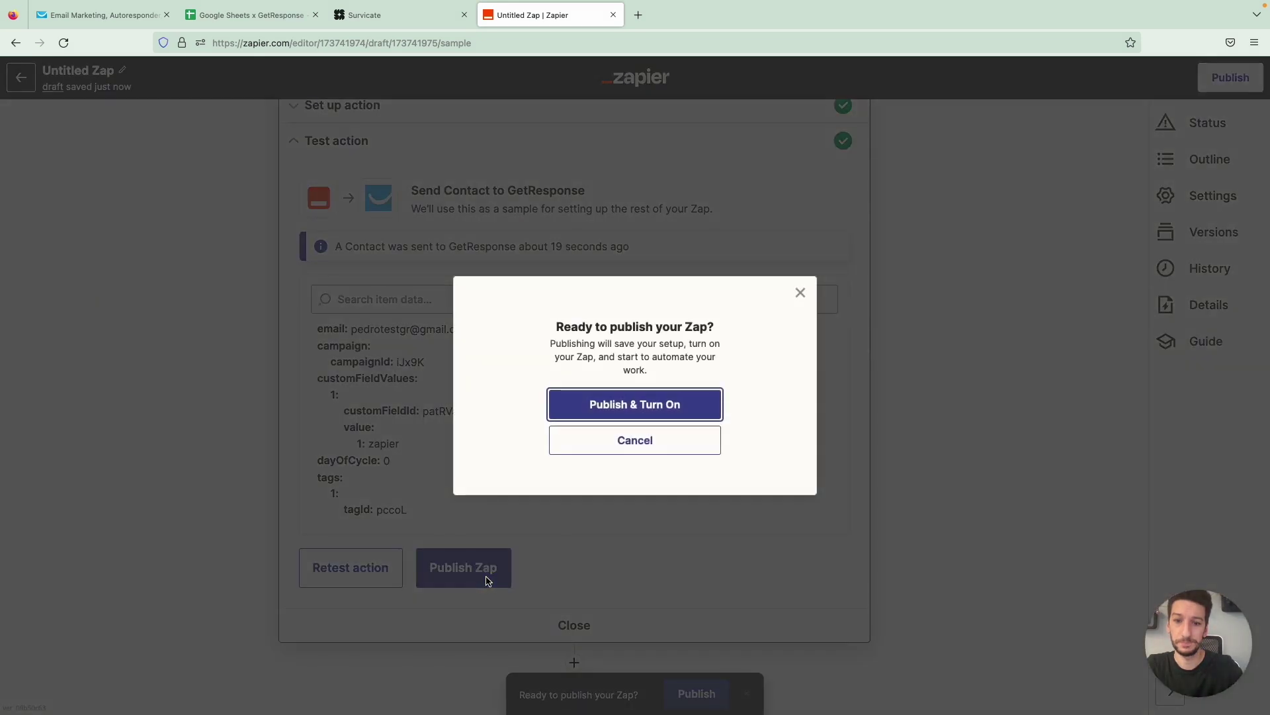
click(613, 402)
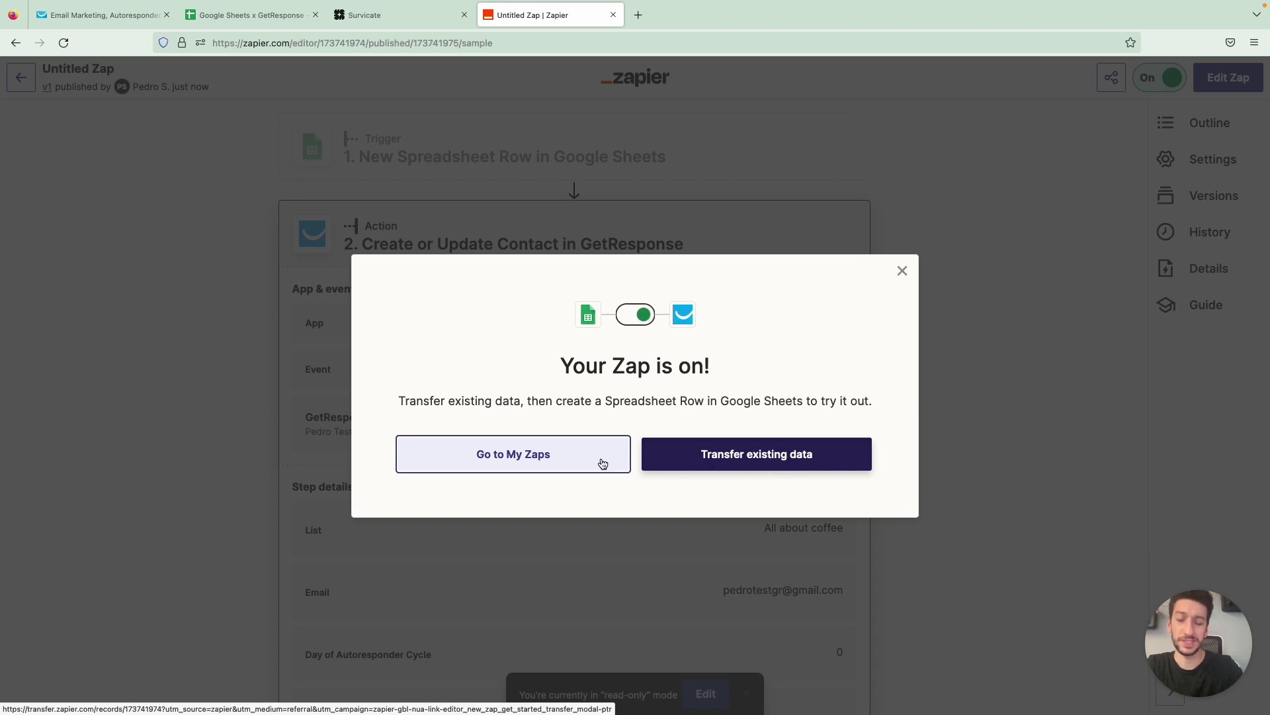
click(567, 459)
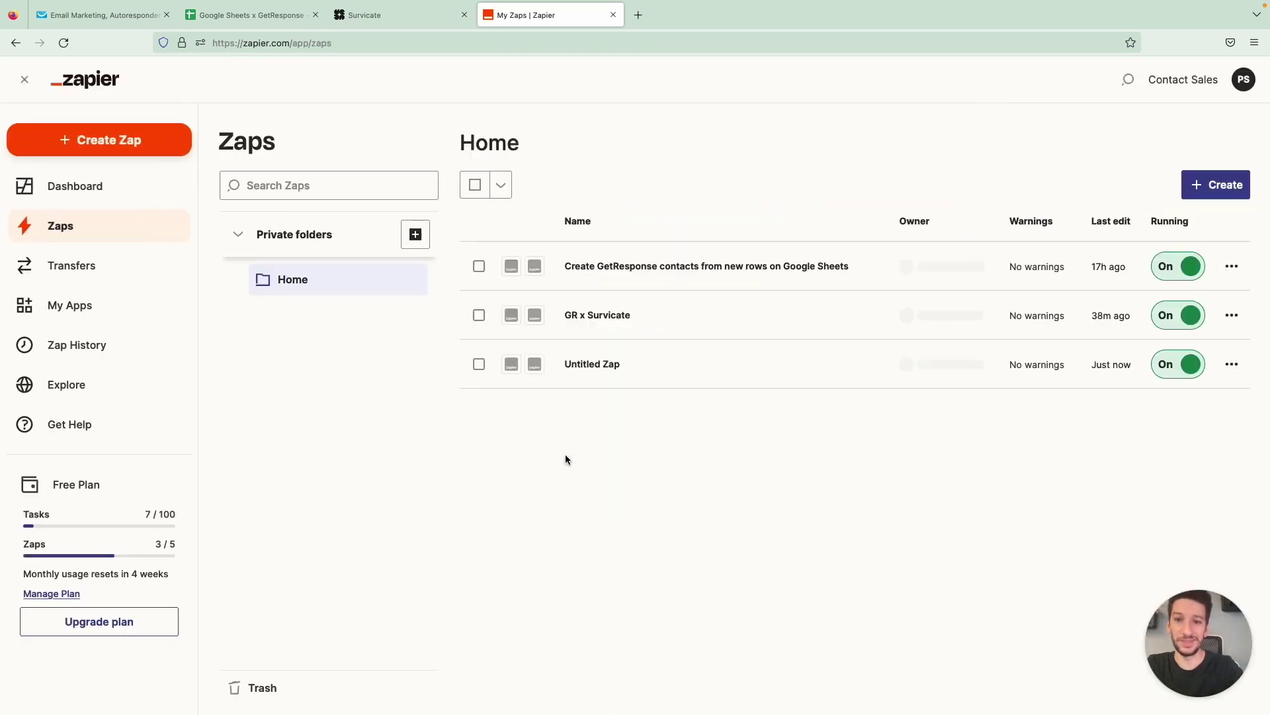
click(1176, 366)
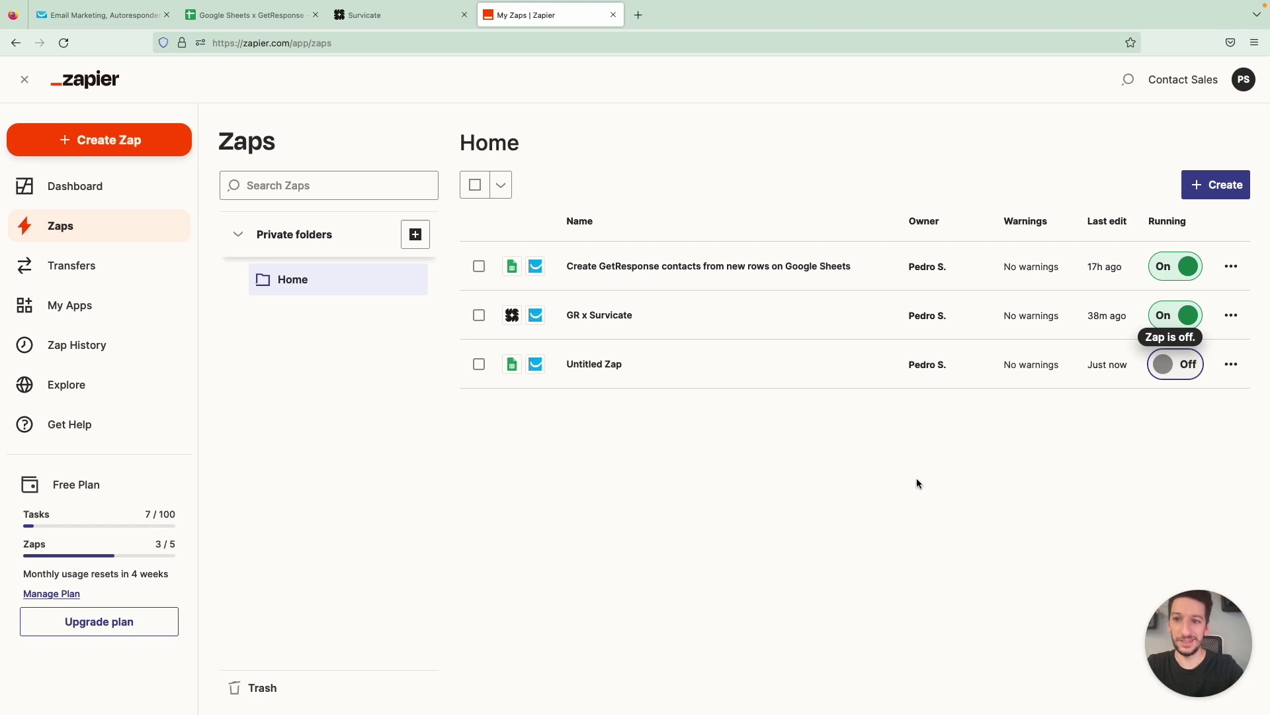
key(ctrl+shift+Tab)
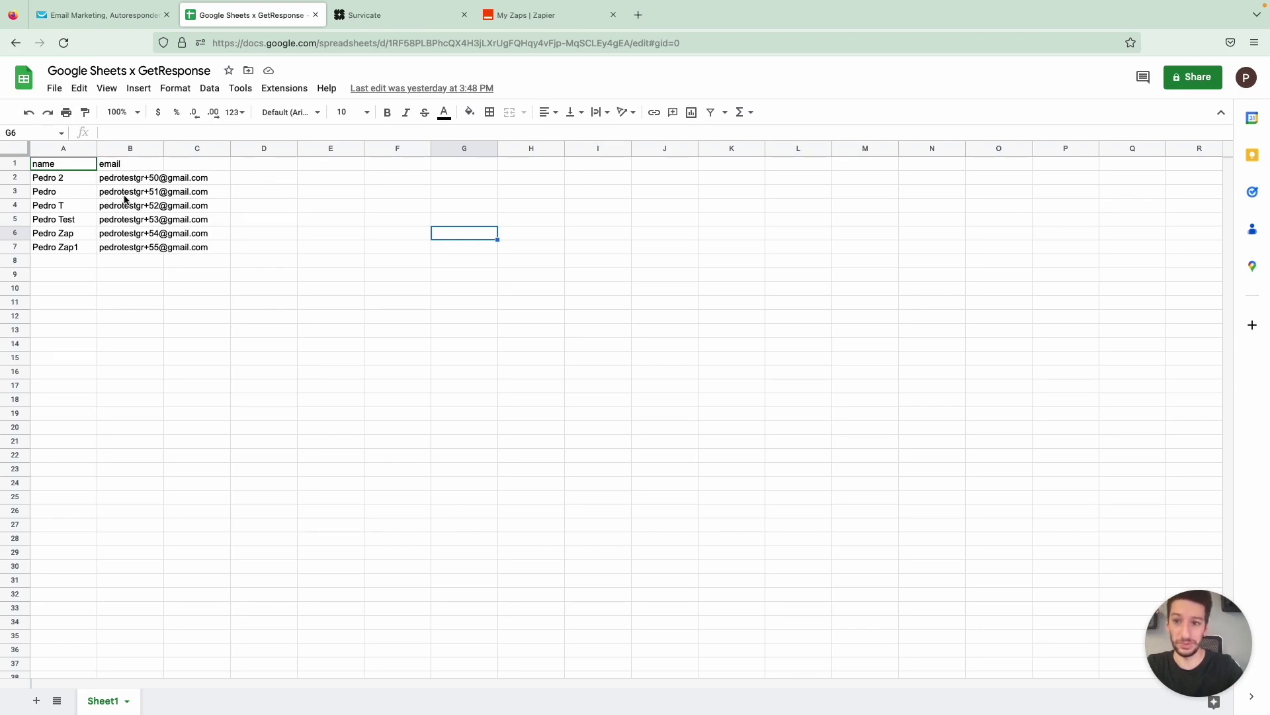
Copy the name from A7 into A8 and change its ending number to 2
double_click(55, 261)
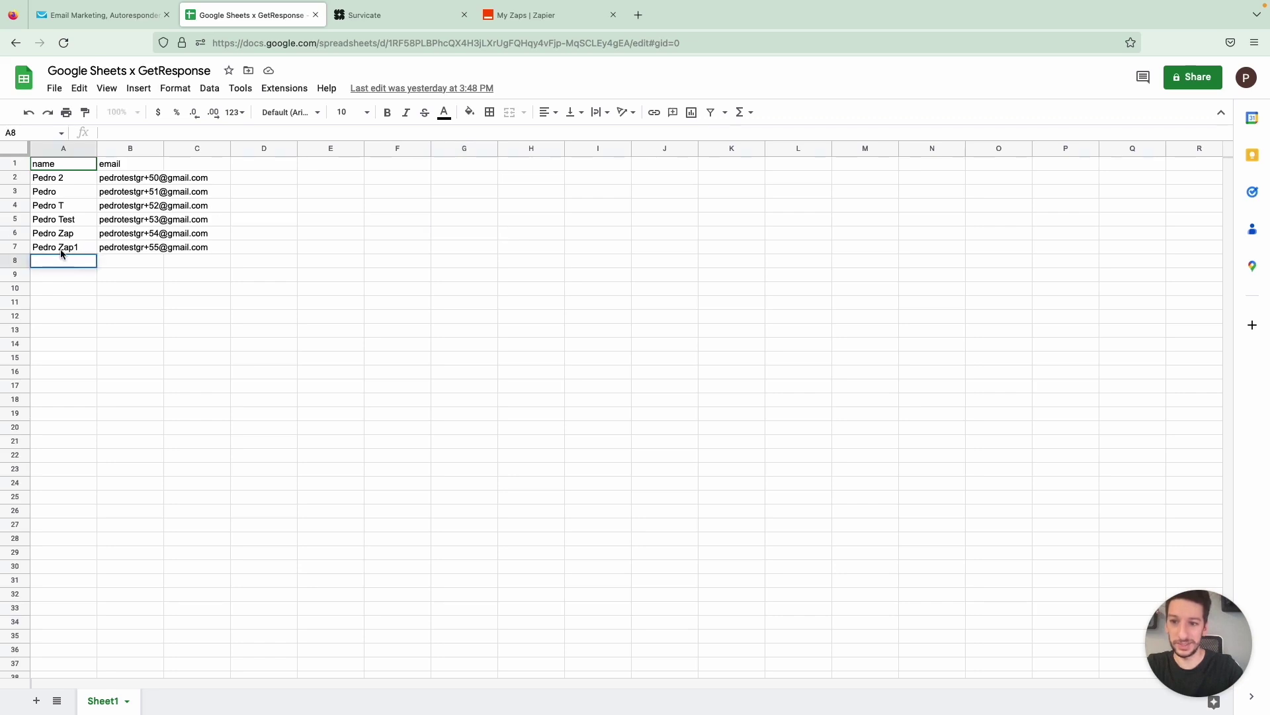
click(61, 249)
key(ctrl+c)
click(61, 261)
key(ctrl+v)
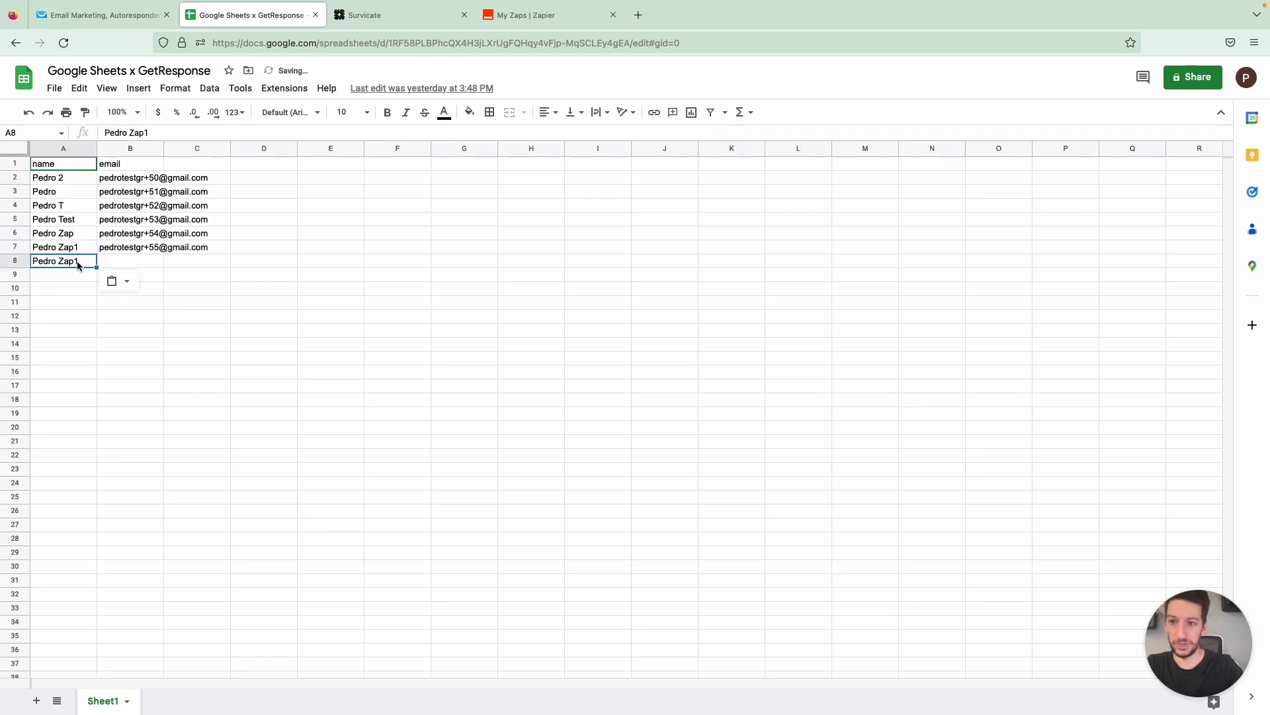
double_click(77, 263)
key(BackSpace)
text(2)
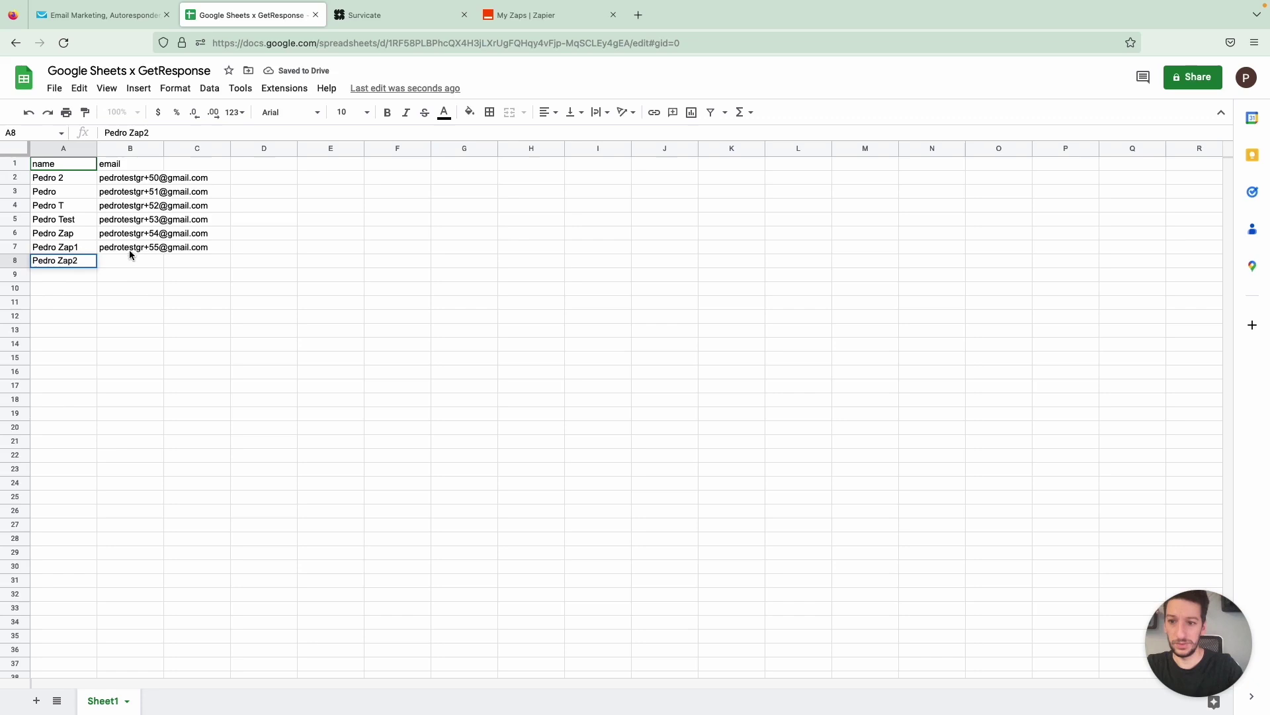
Paste the B7 email into B8 and change its number from 55 to 56
click(130, 249)
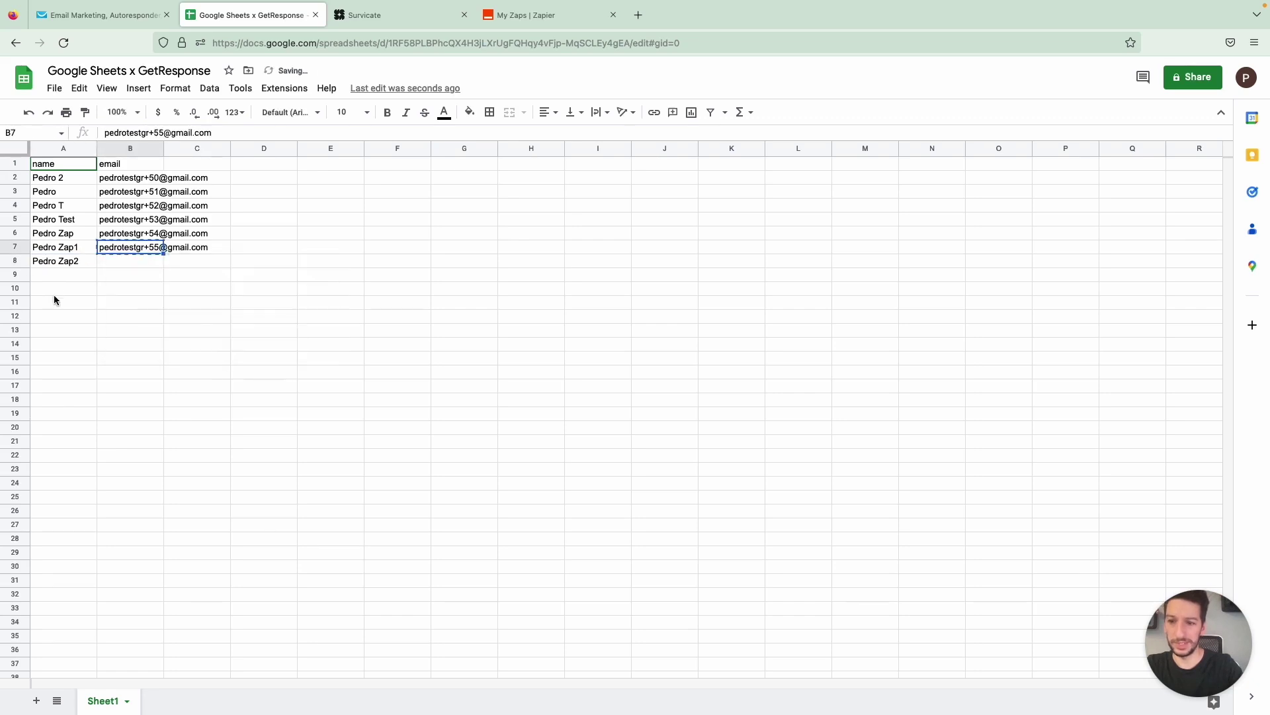
click(125, 268)
key(ctrl+v)
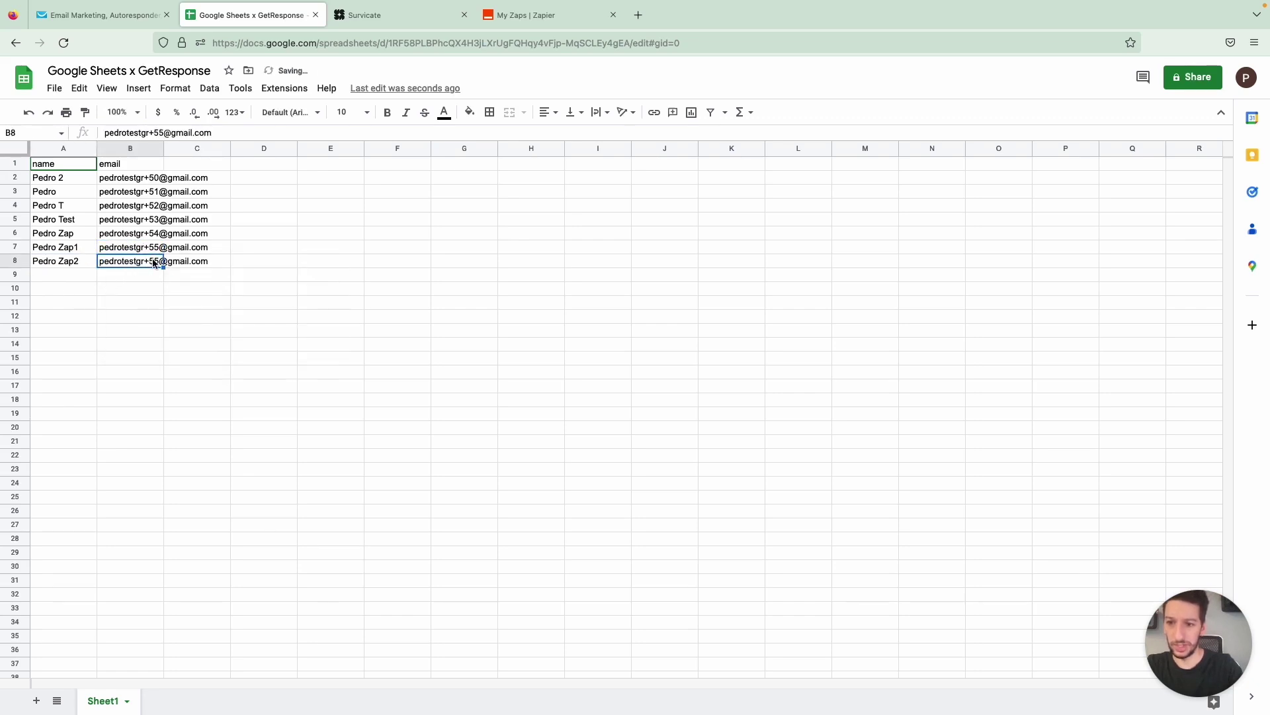
double_click(153, 260)
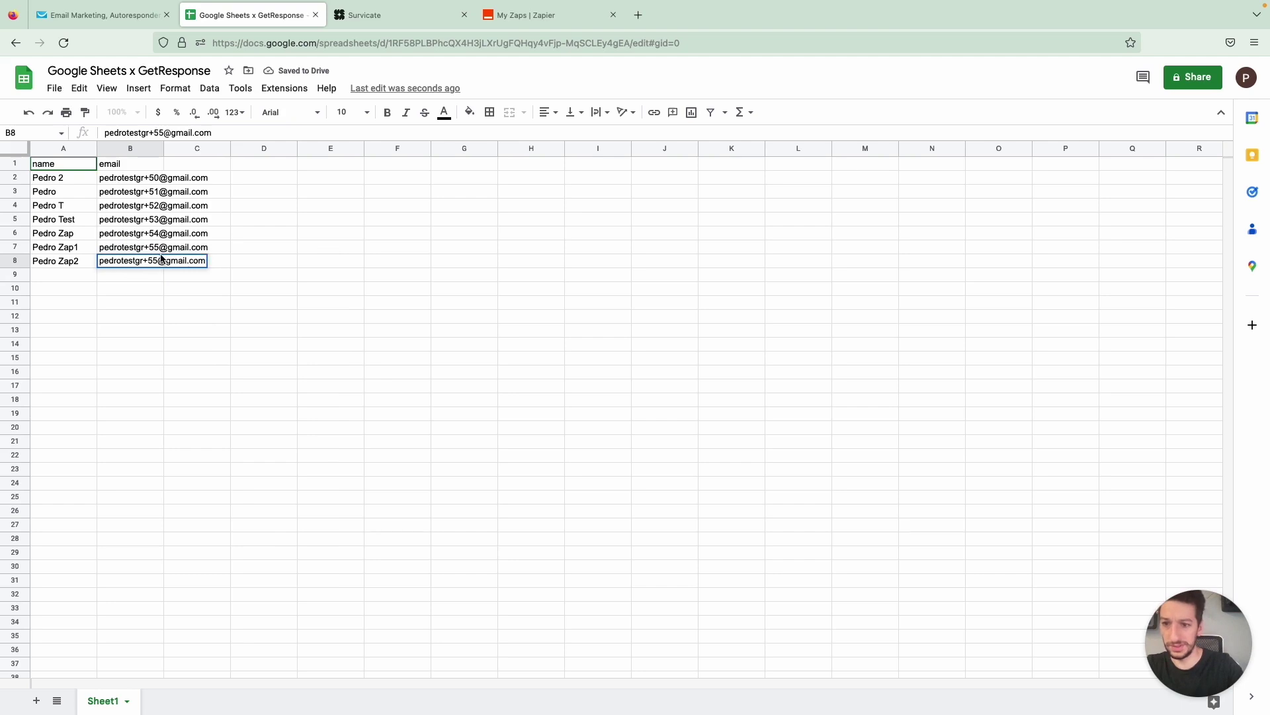
key(BackSpace)
text(6)
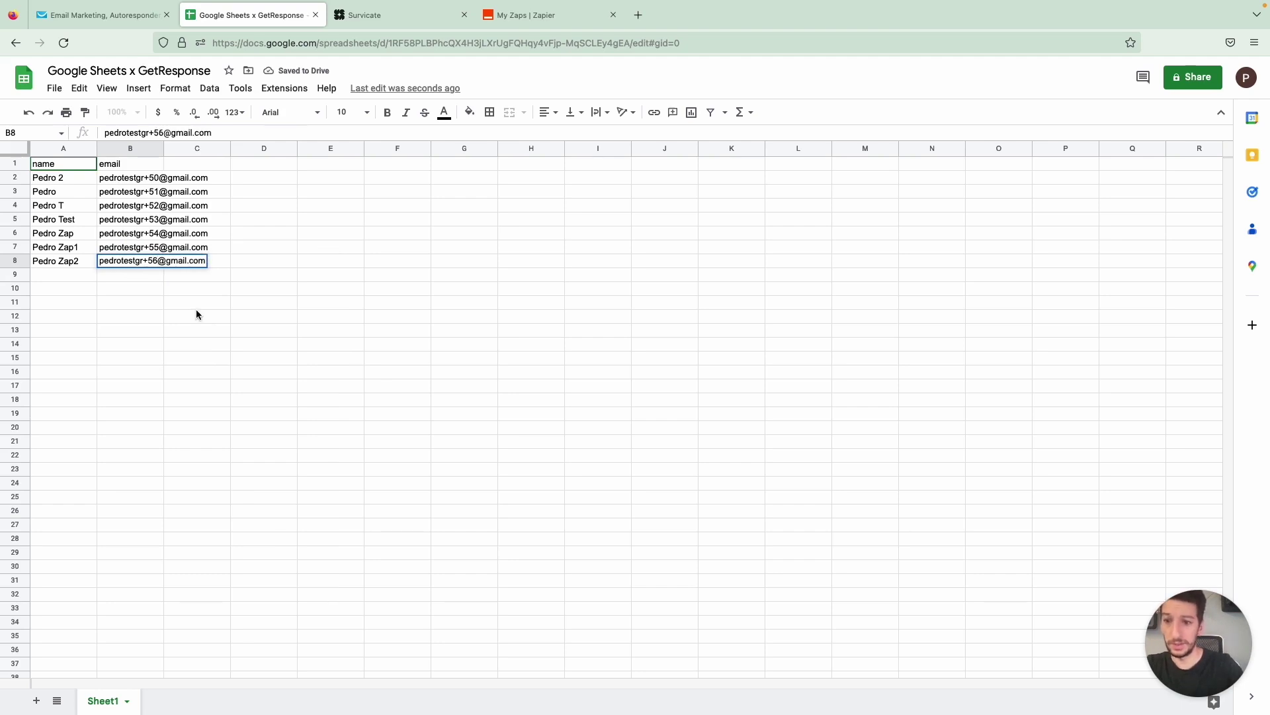
click(197, 314)
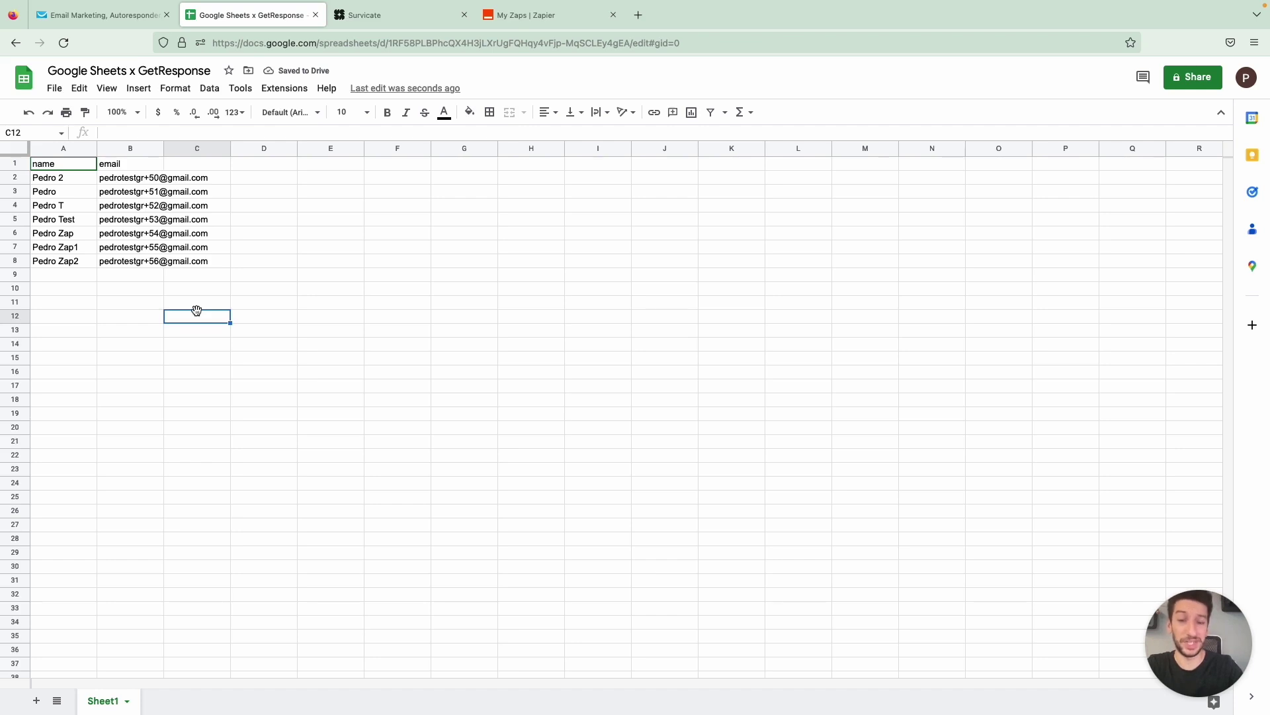
In GetResponse, show the contacts of the All about coffee list
click(609, 400)
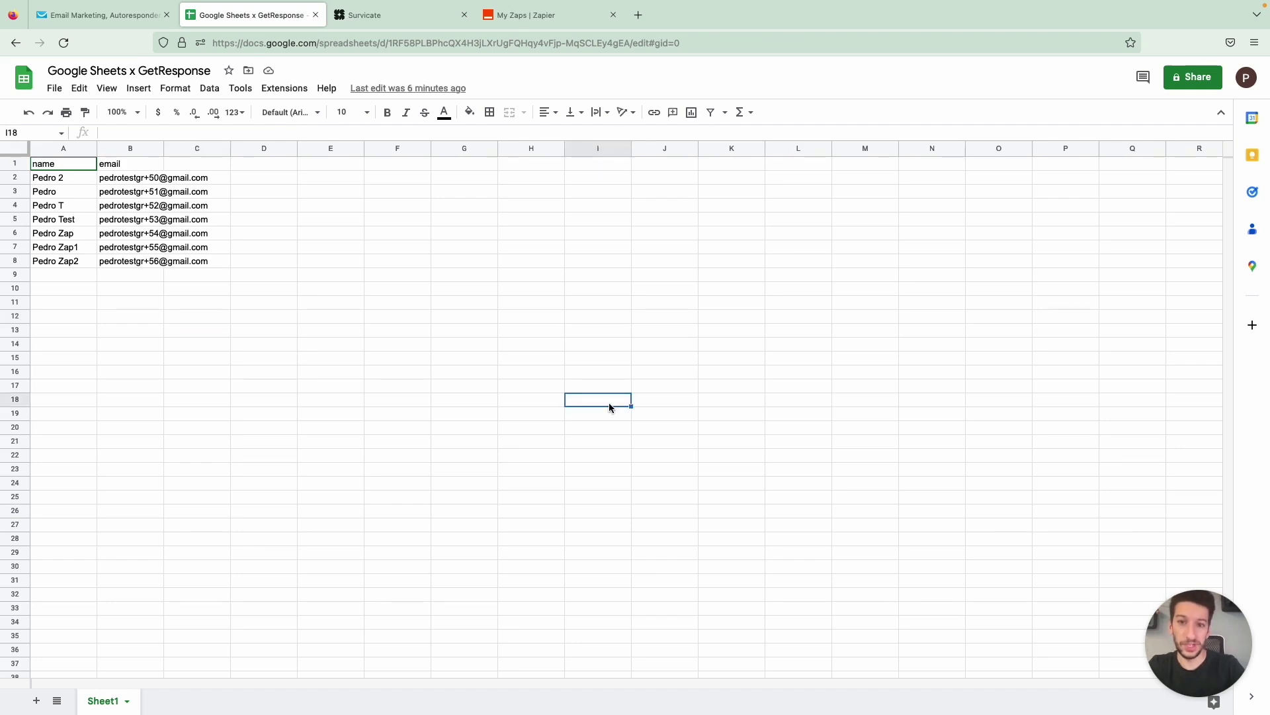
key(ctrl+shift+Tab)
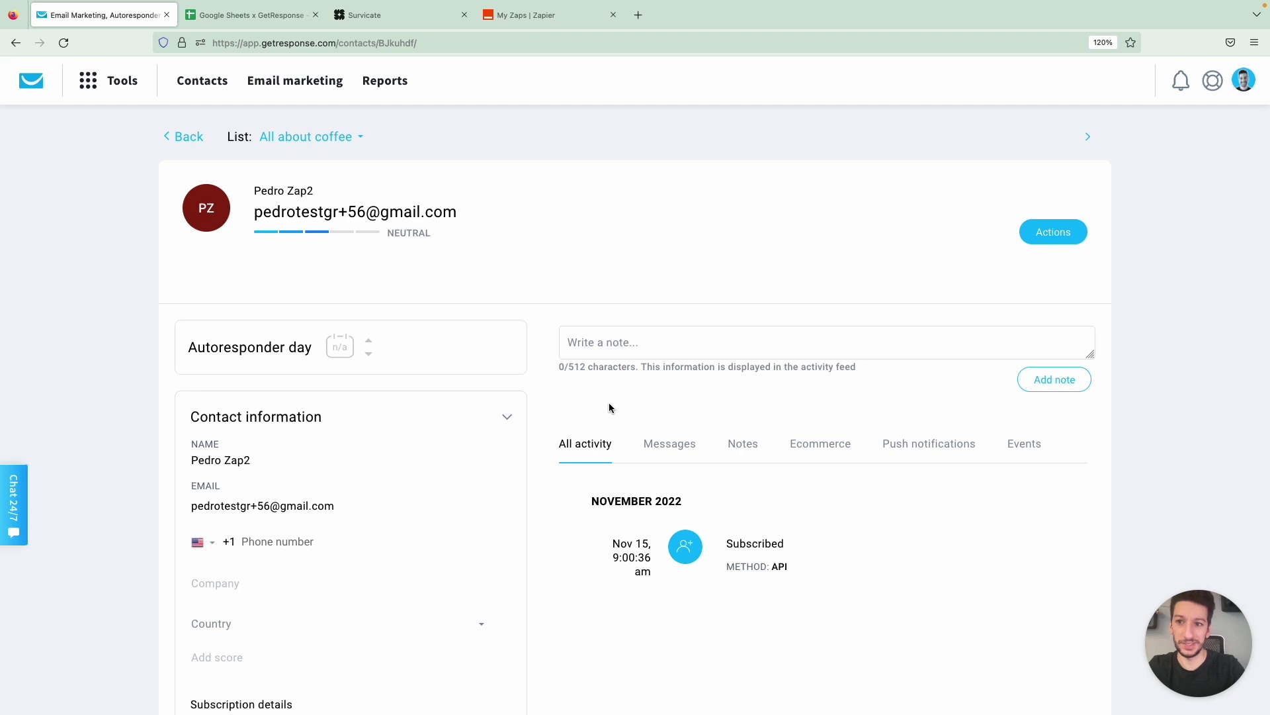
click(188, 136)
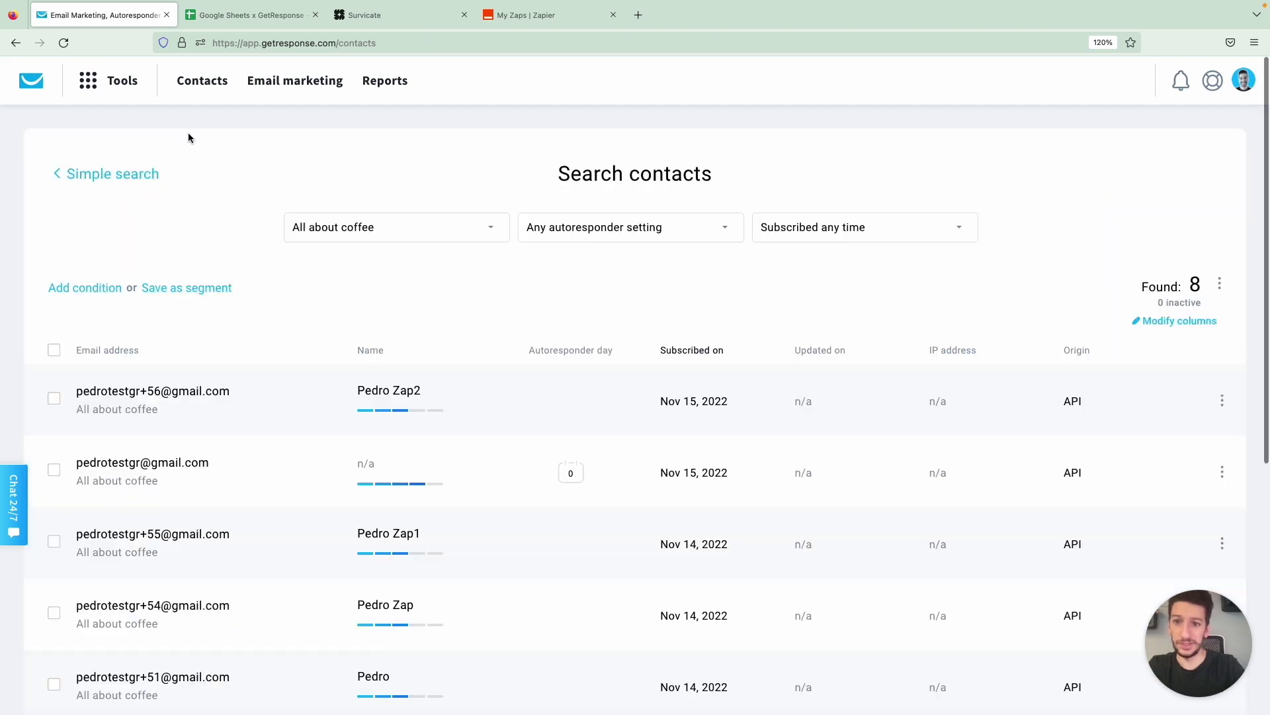
click(224, 82)
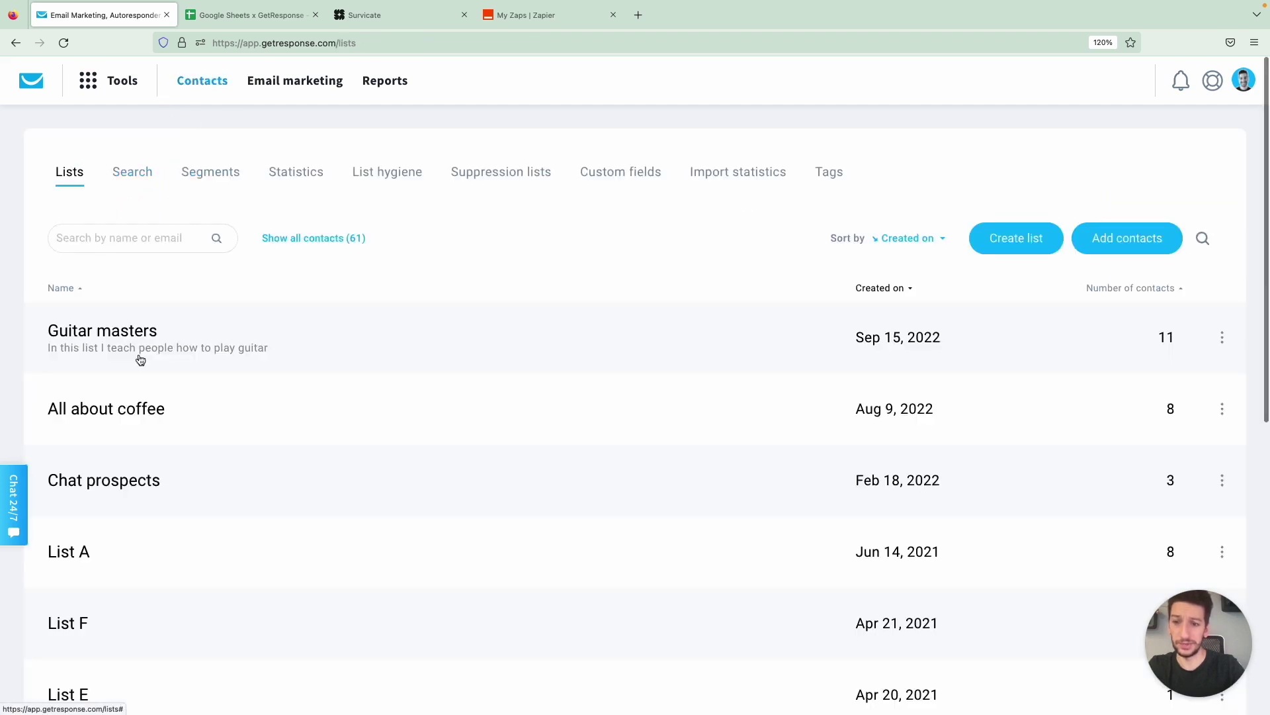
click(139, 413)
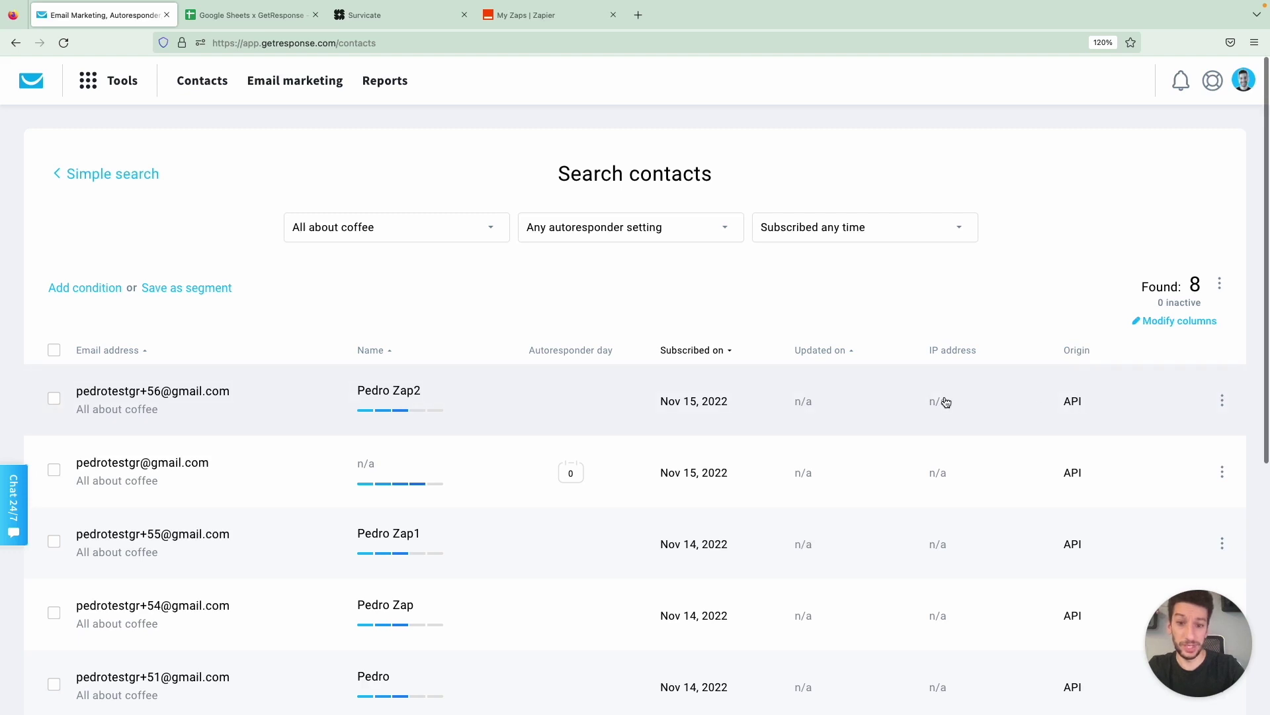
Open the newest contact and check it was subscribed via API with origin zapier
click(589, 398)
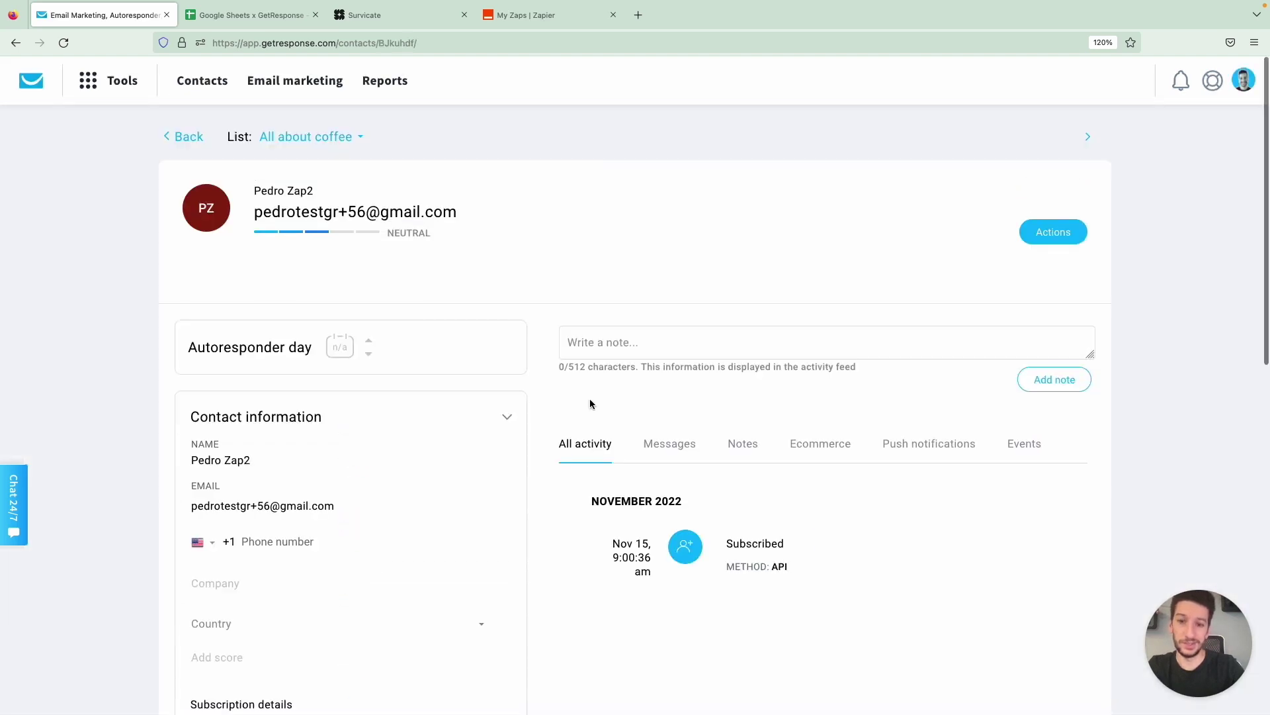
scroll(541, 318, down, 3)
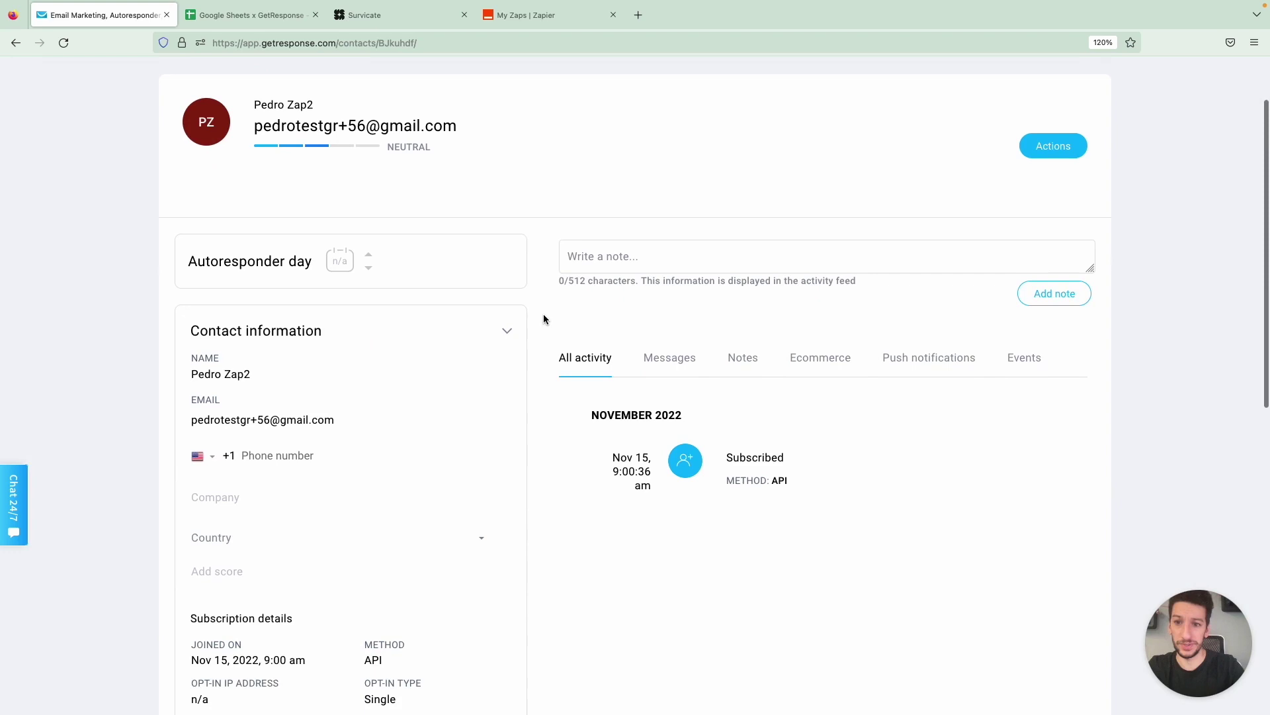
scroll(543, 319, down, 1)
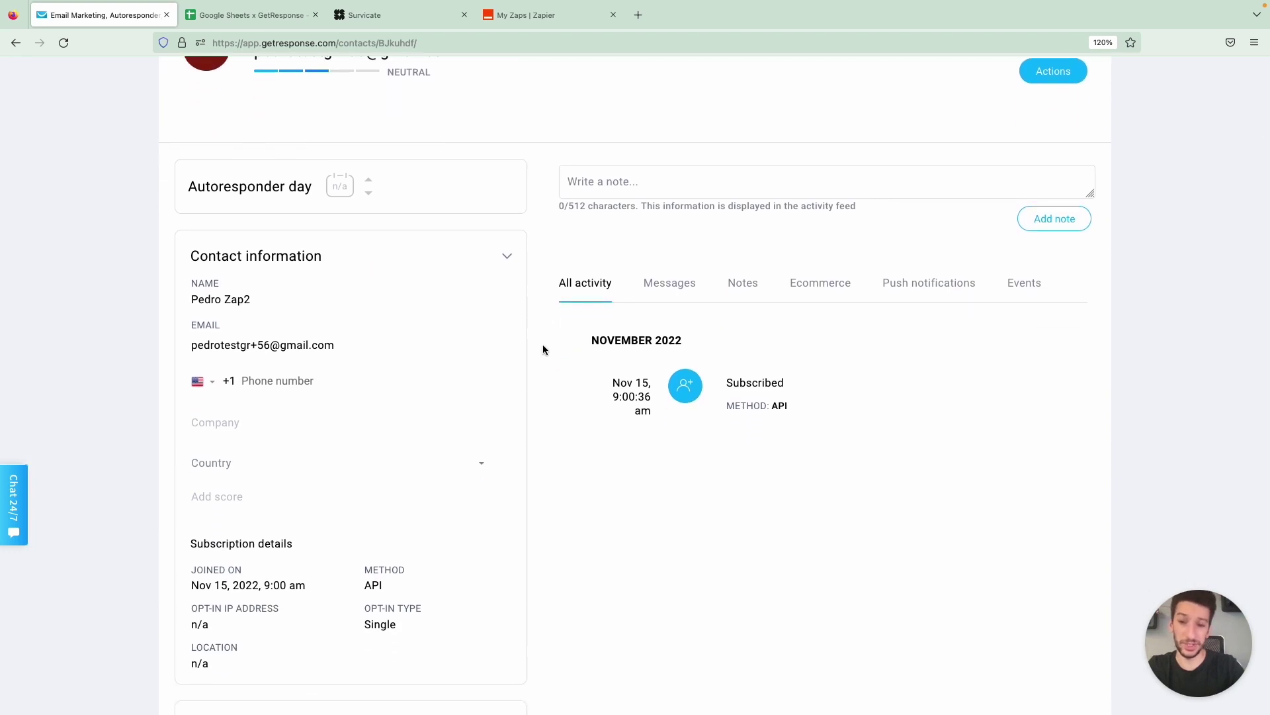
scroll(543, 350, down, 3)
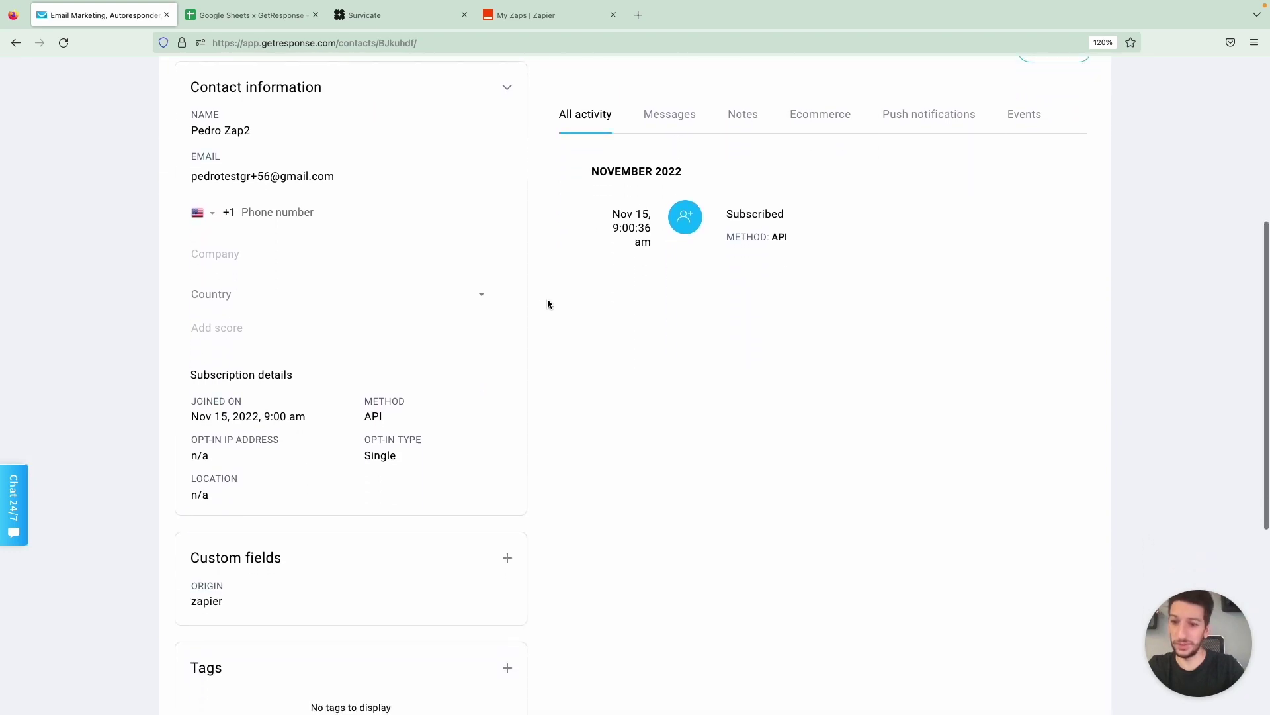
scroll(547, 299, down, 3)
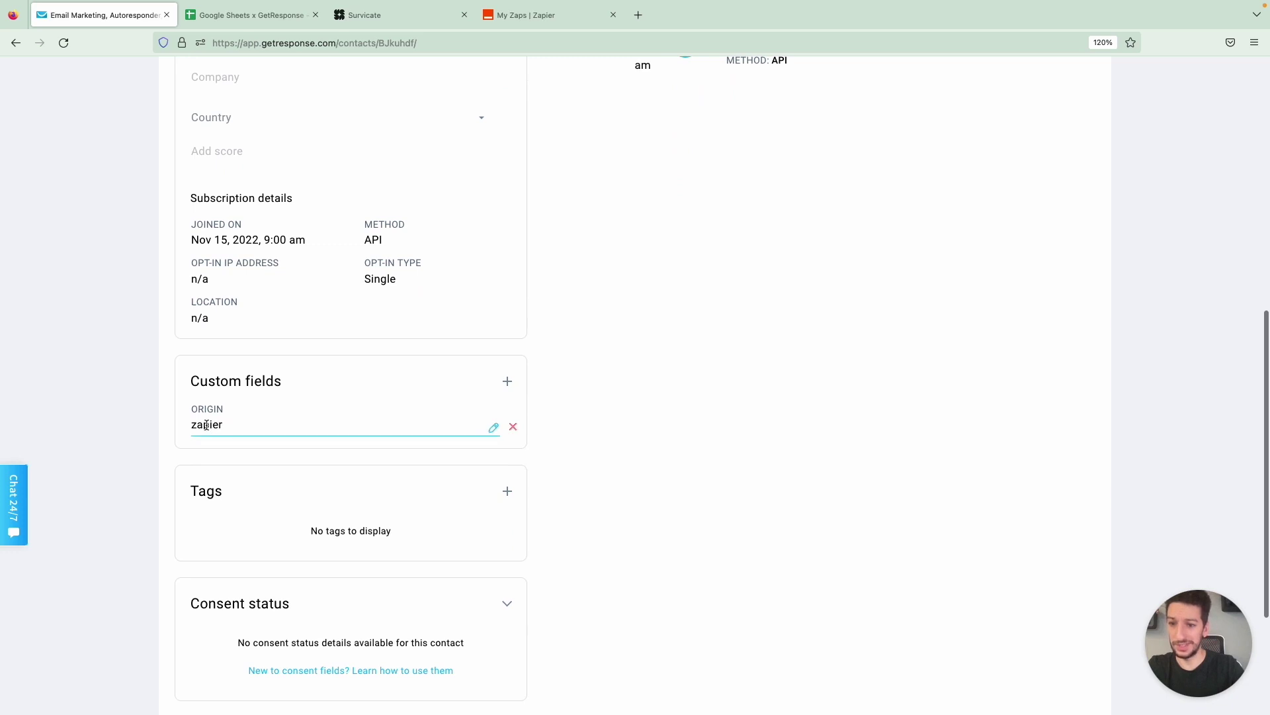
scroll(209, 431, down, 1)
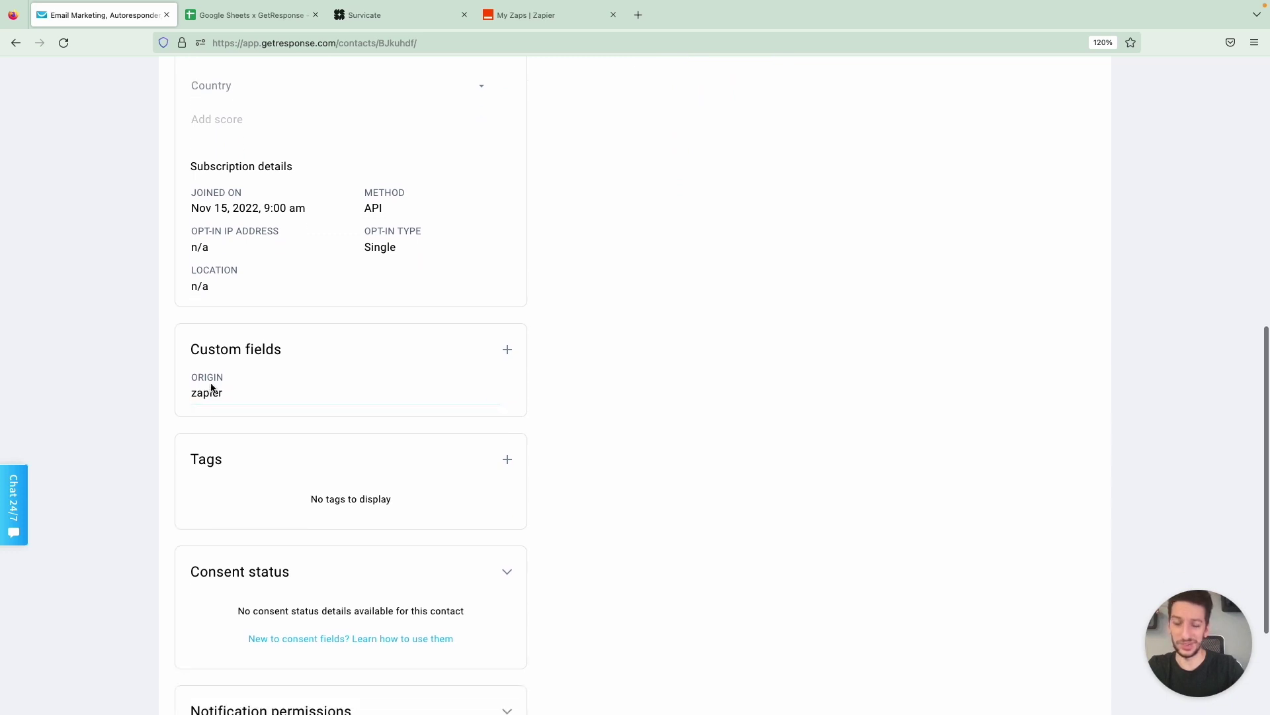
scroll(208, 389, down, 1)
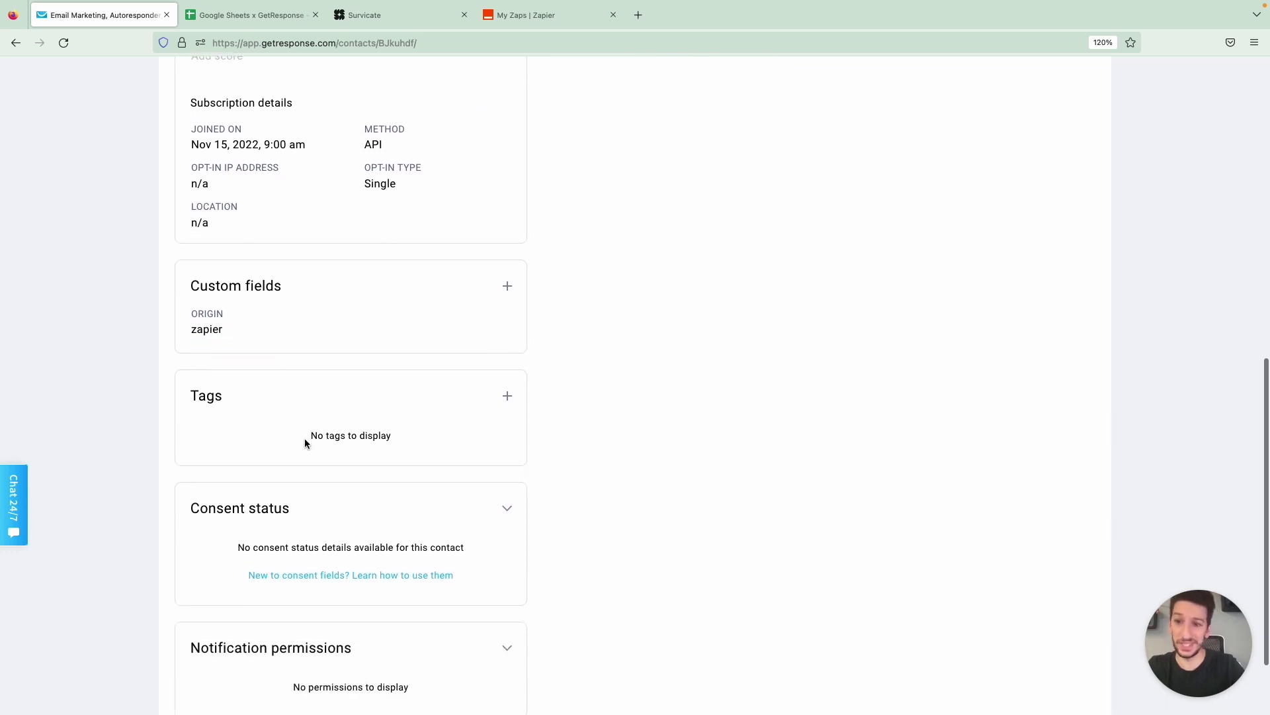
scroll(305, 438, up, 4)
scroll(357, 379, up, 5)
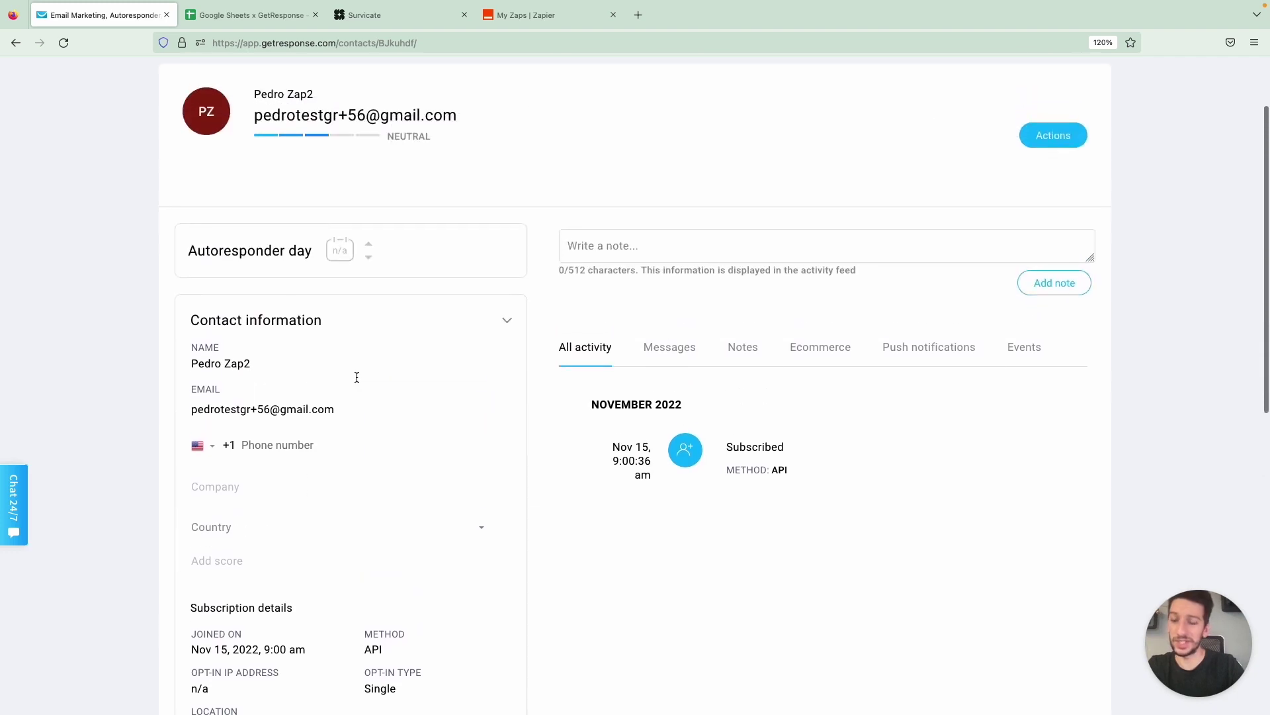
scroll(356, 378, down, 5)
scroll(357, 381, down, 6)
scroll(357, 381, up, 12)
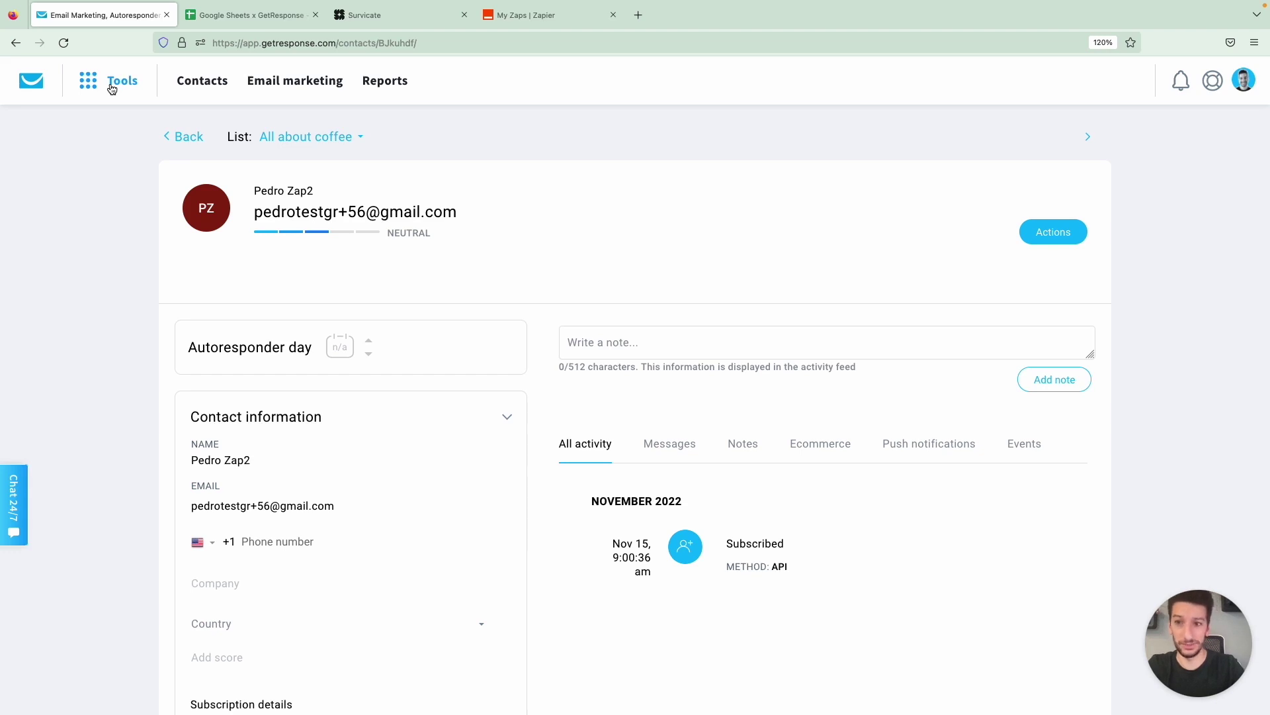
Review both Active Zaps under Integrations by Zapier, then go to Survicate's survey list
click(111, 89)
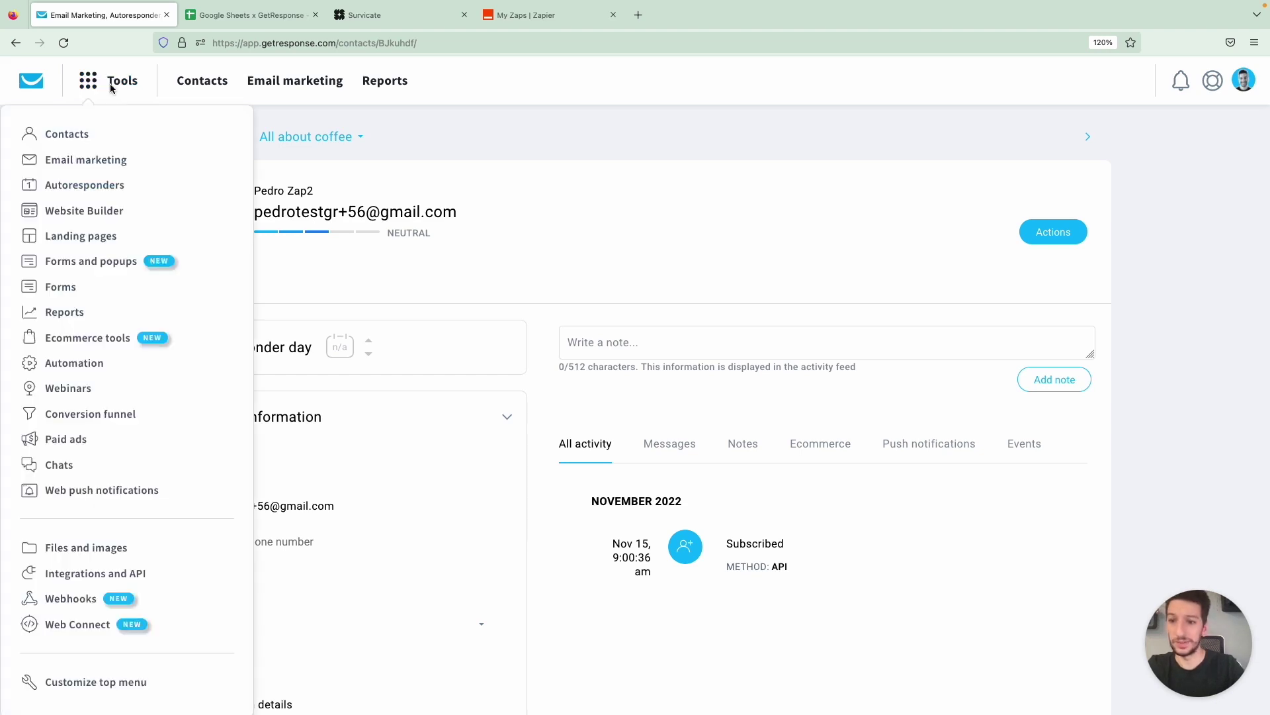
click(81, 579)
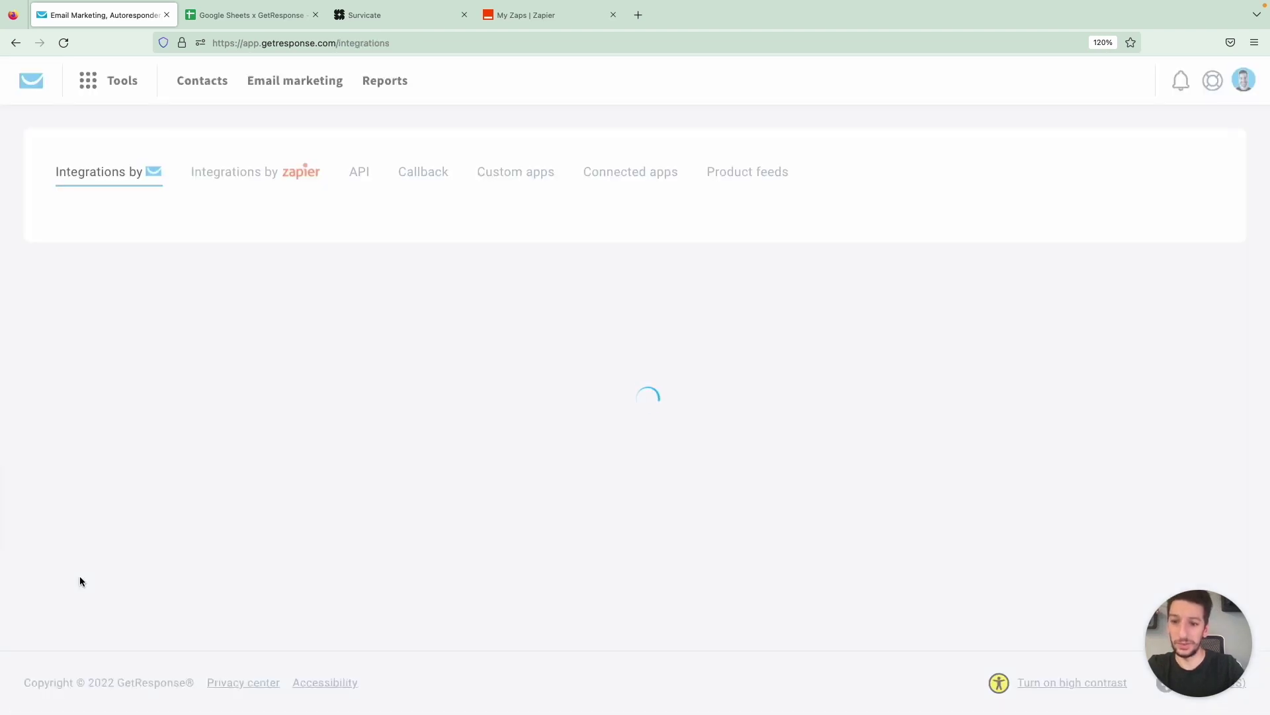
click(279, 180)
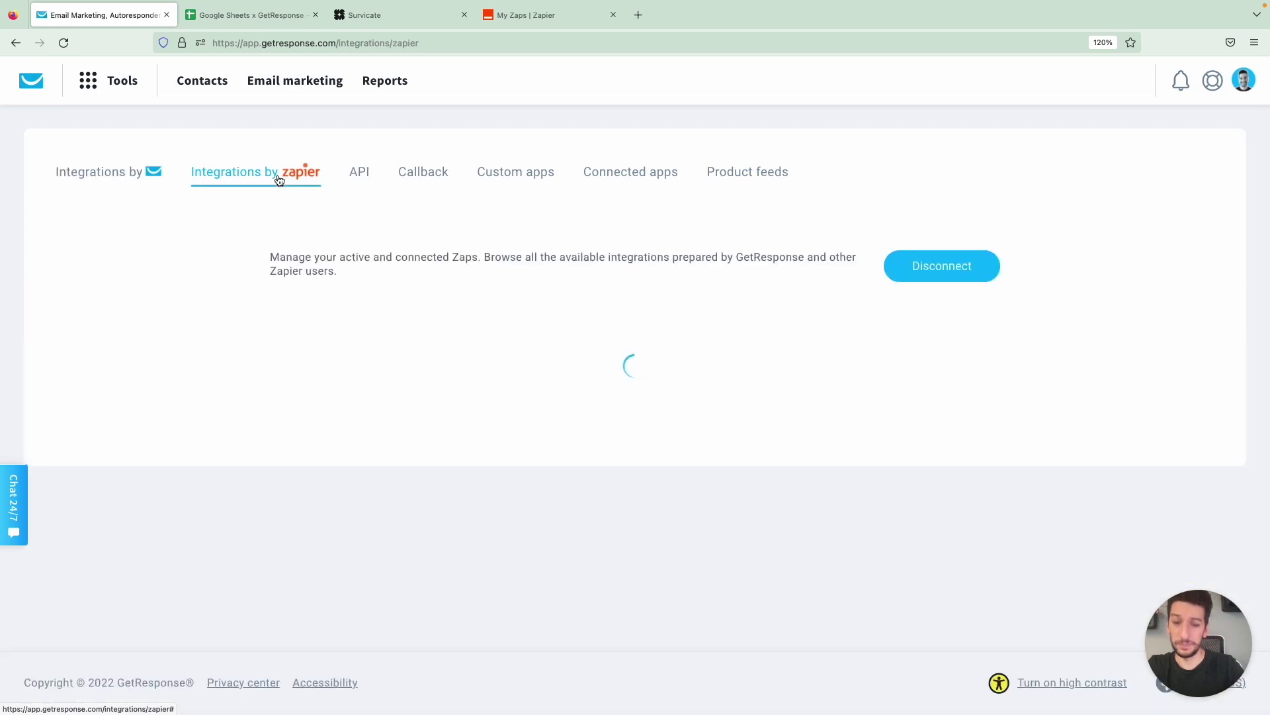
scroll(547, 253, down, 1)
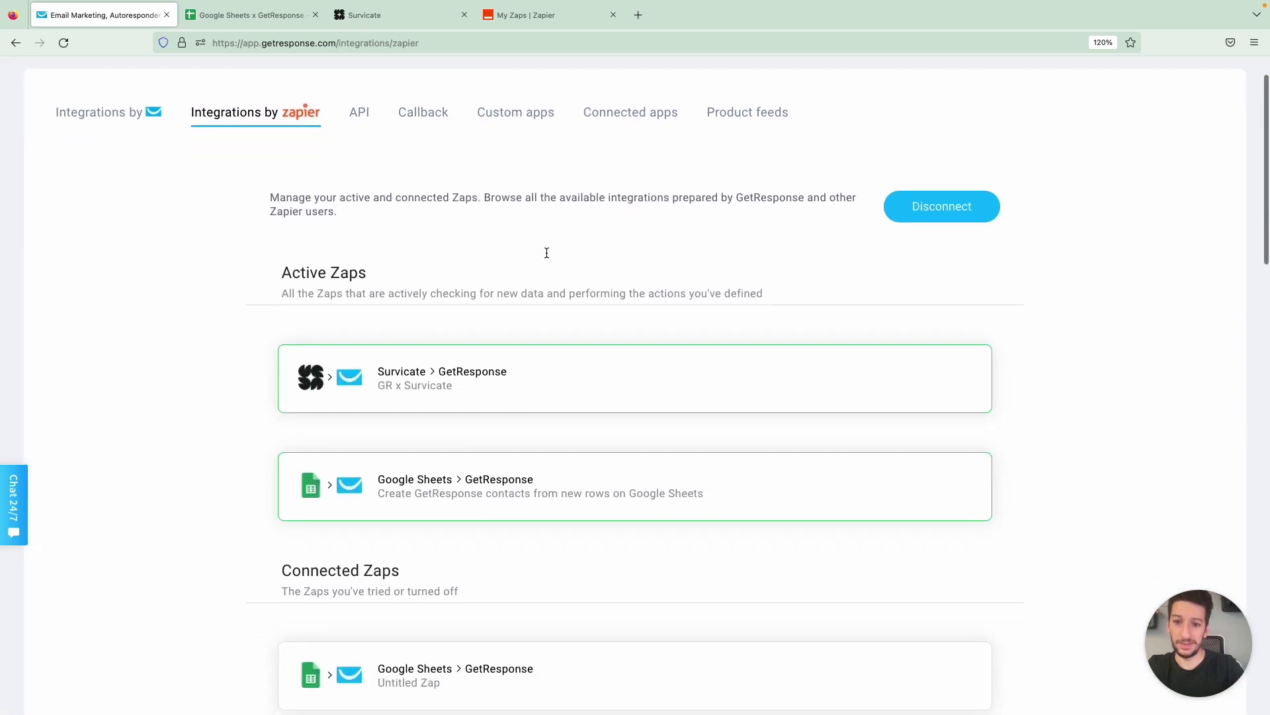
scroll(546, 252, down, 1)
mouse_move(485, 328)
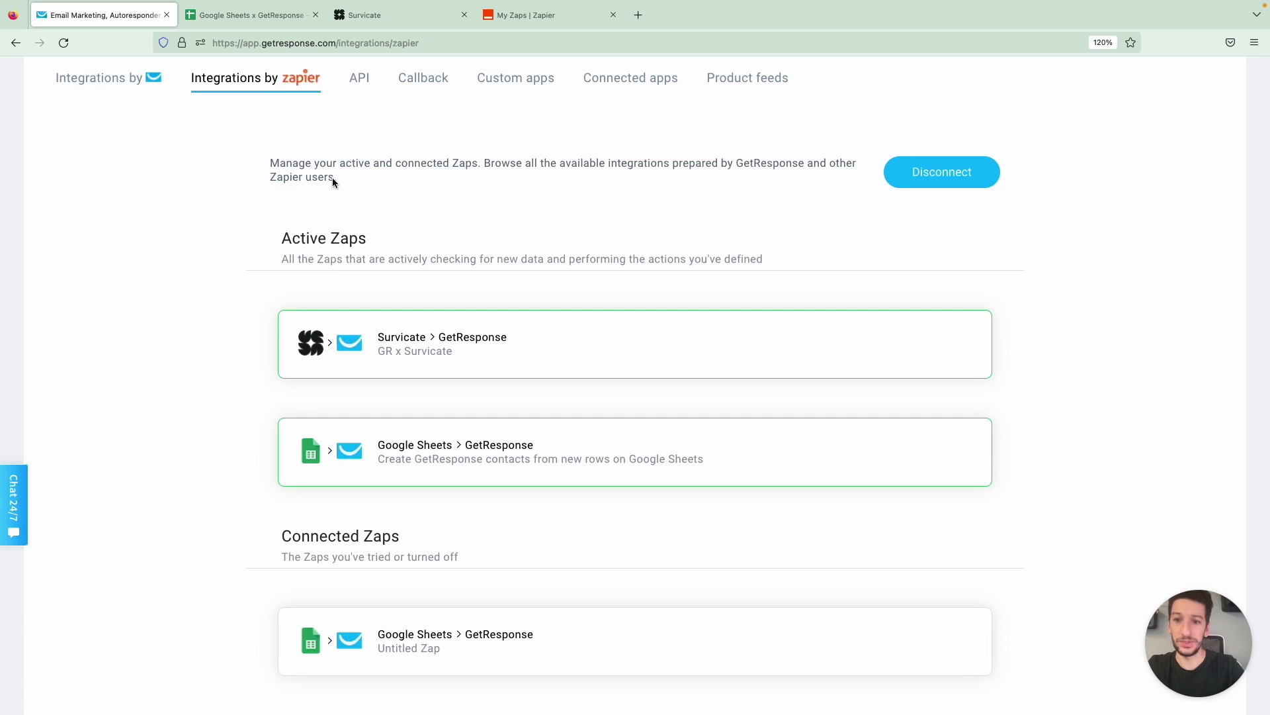
key(ctrl+3)
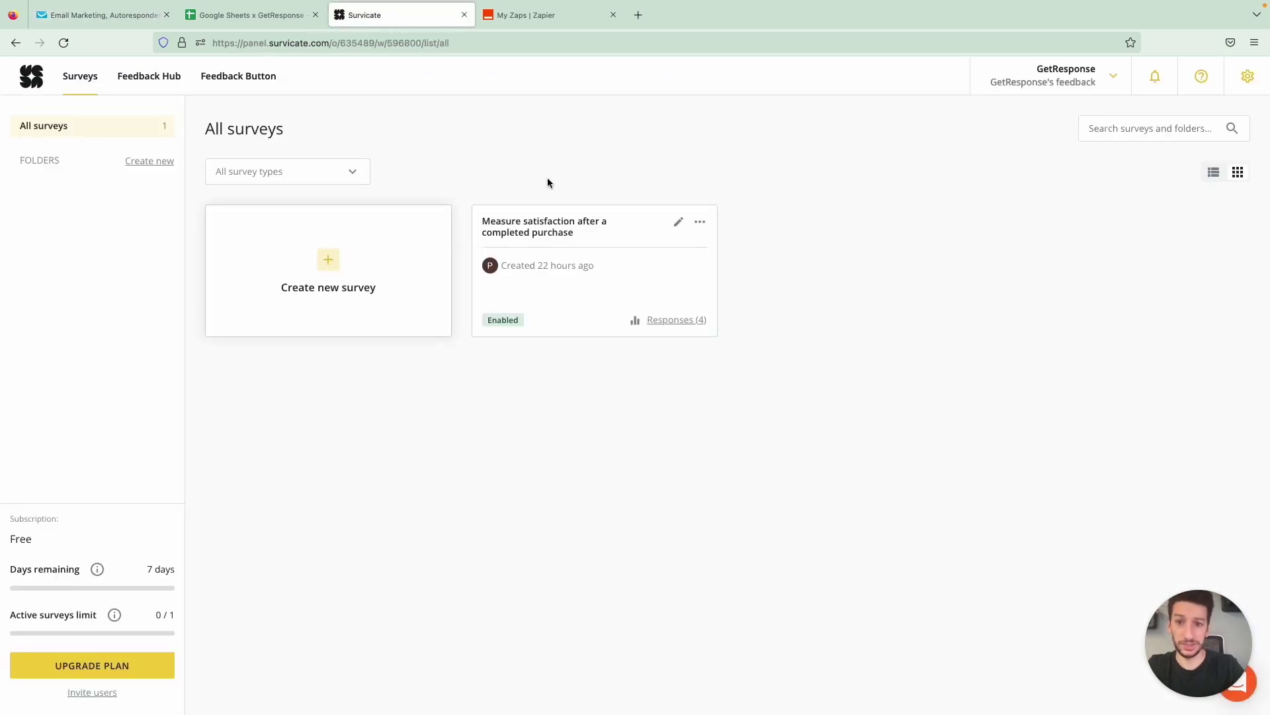
Review questions 02–04 of the purchase-satisfaction survey, then return to My Zaps
click(556, 231)
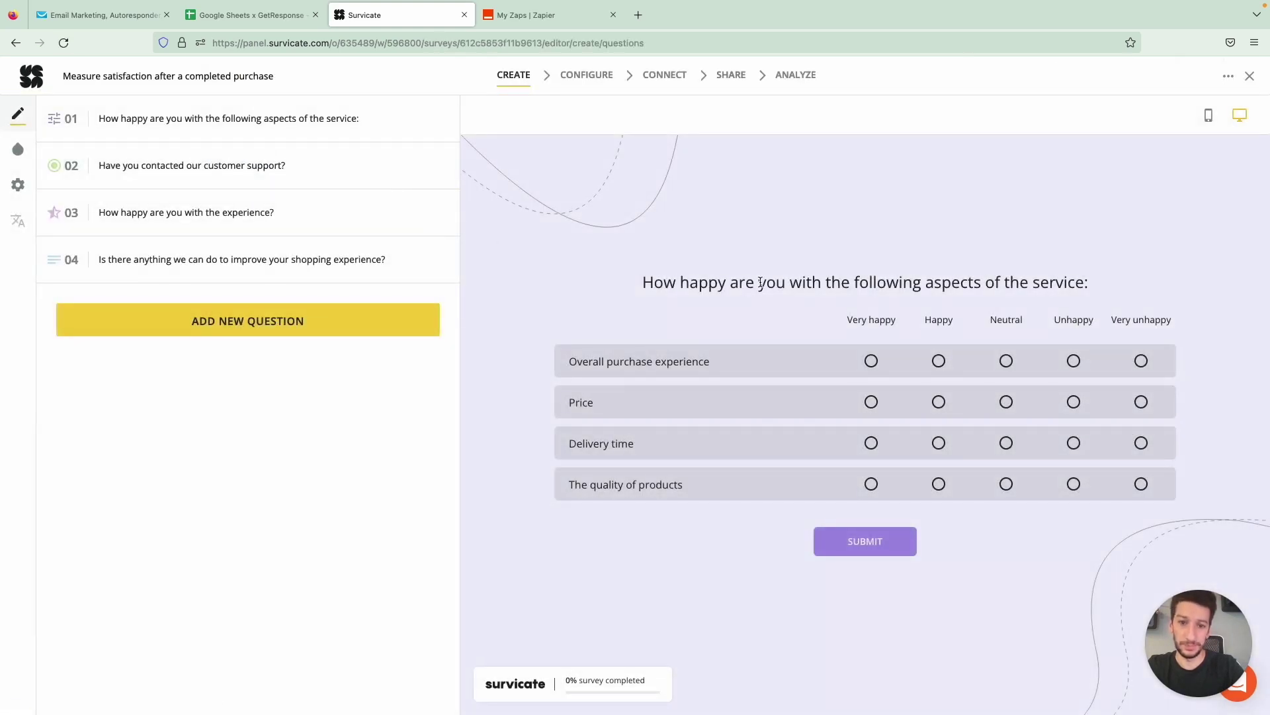
click(251, 170)
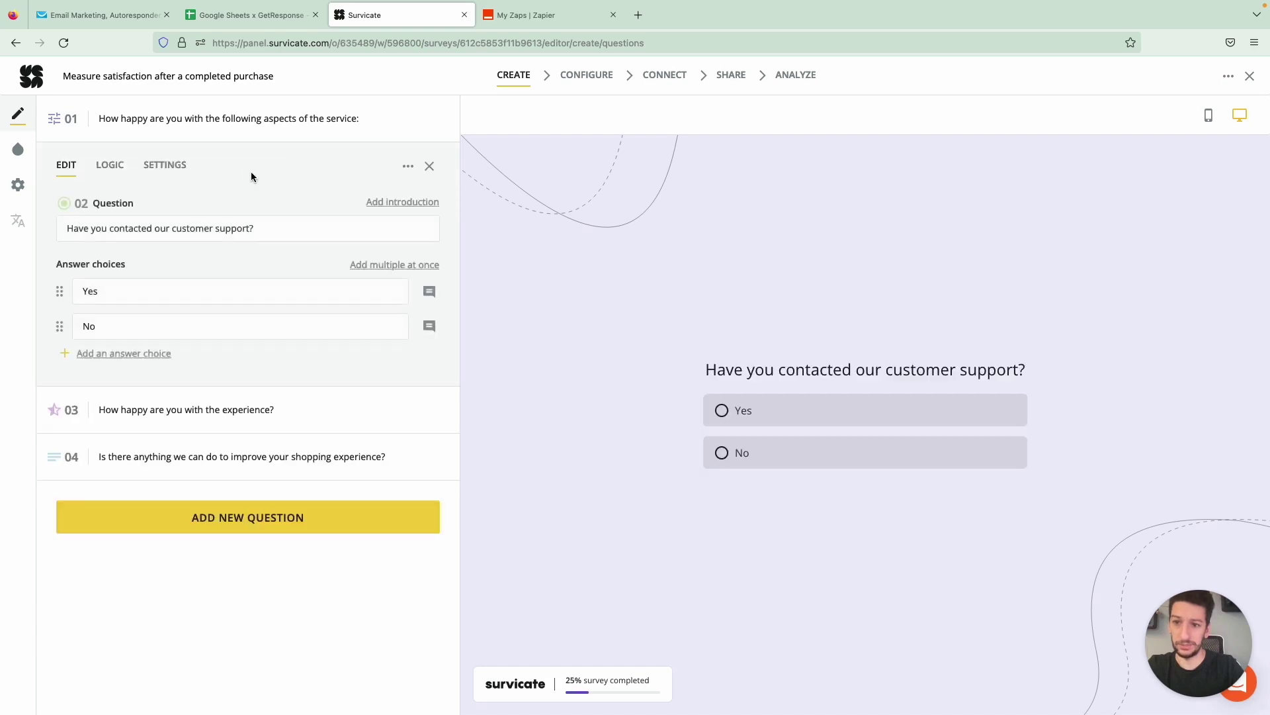
click(232, 410)
click(216, 405)
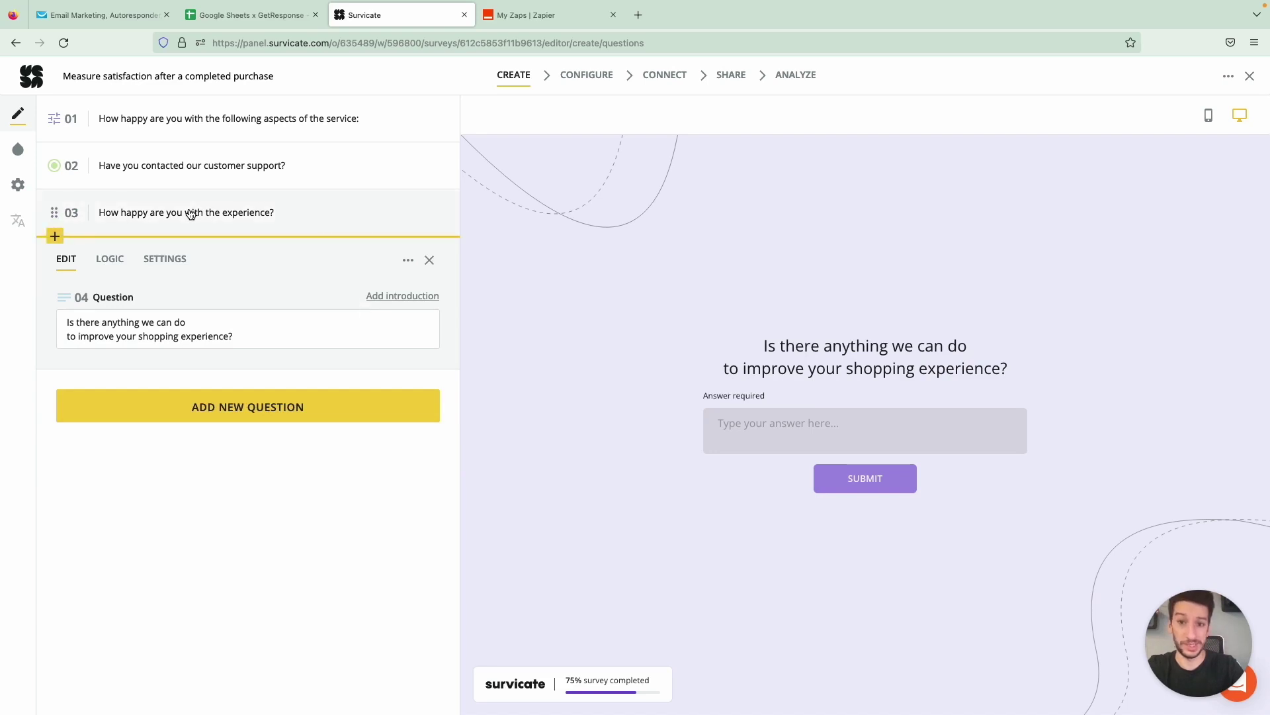
key(ctrl+Tab)
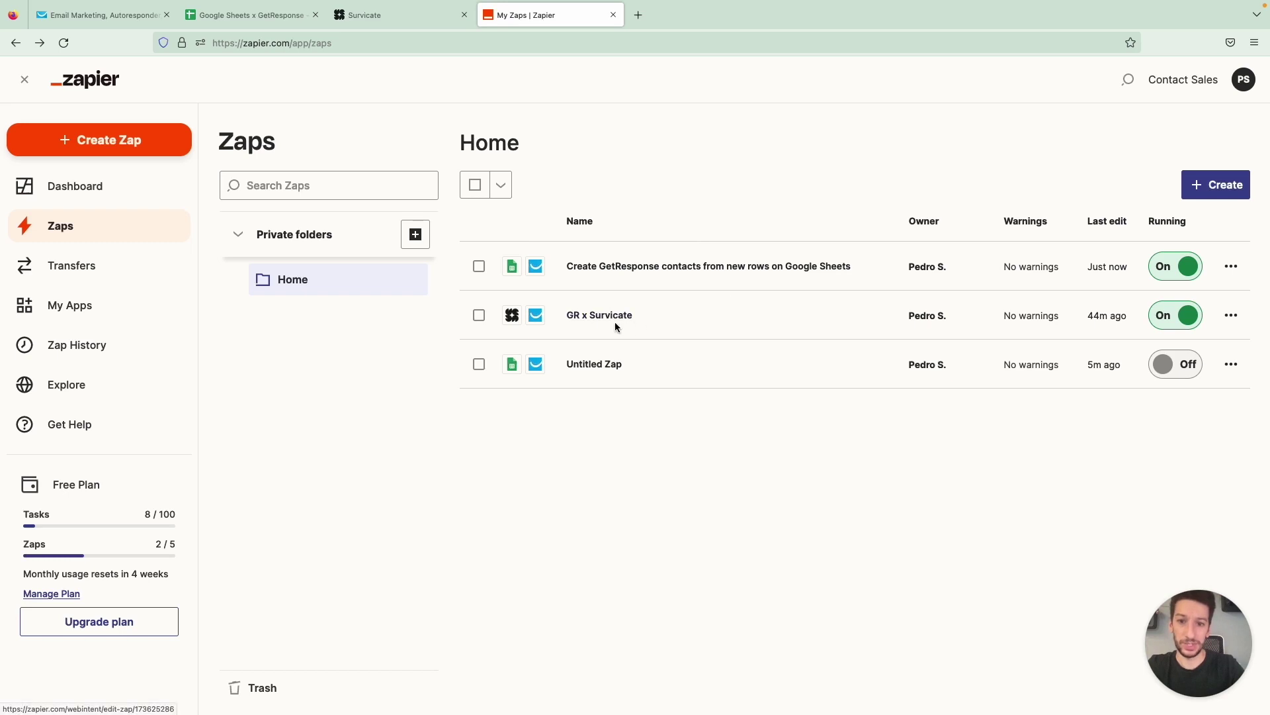
Create a new Zap with Survicate's New Survey Completion as the trigger
click(1194, 193)
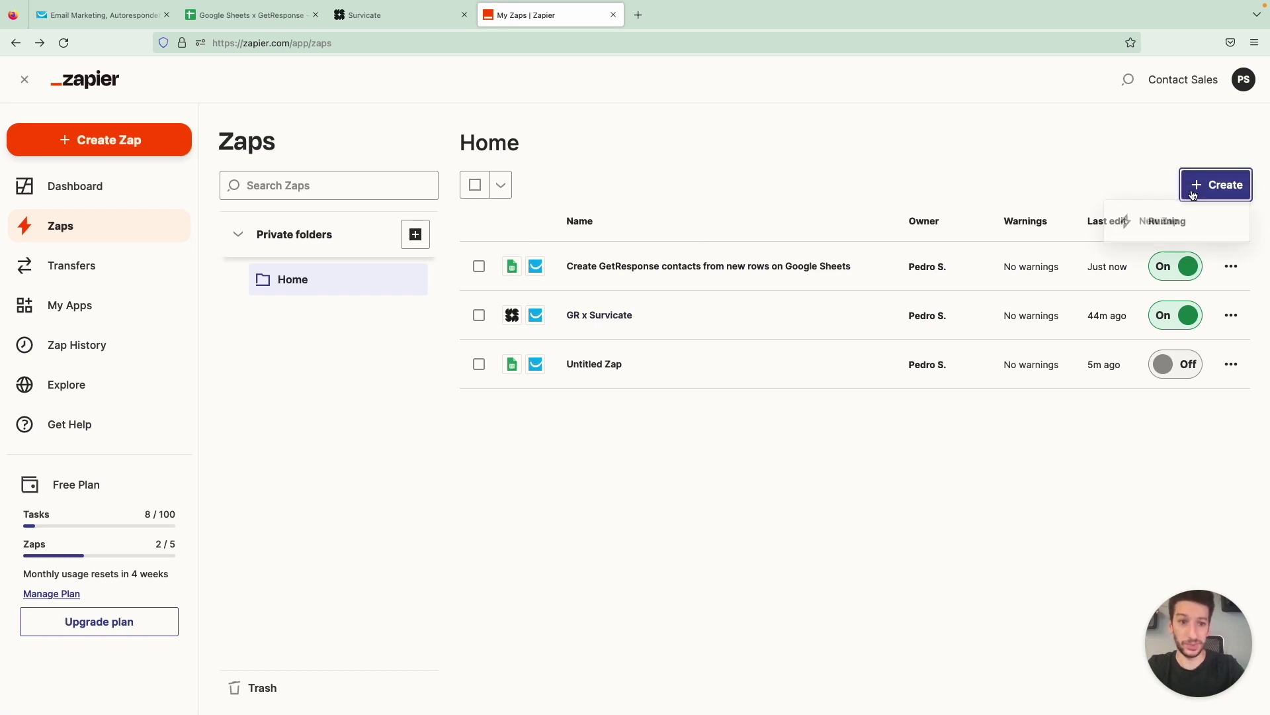
click(1159, 229)
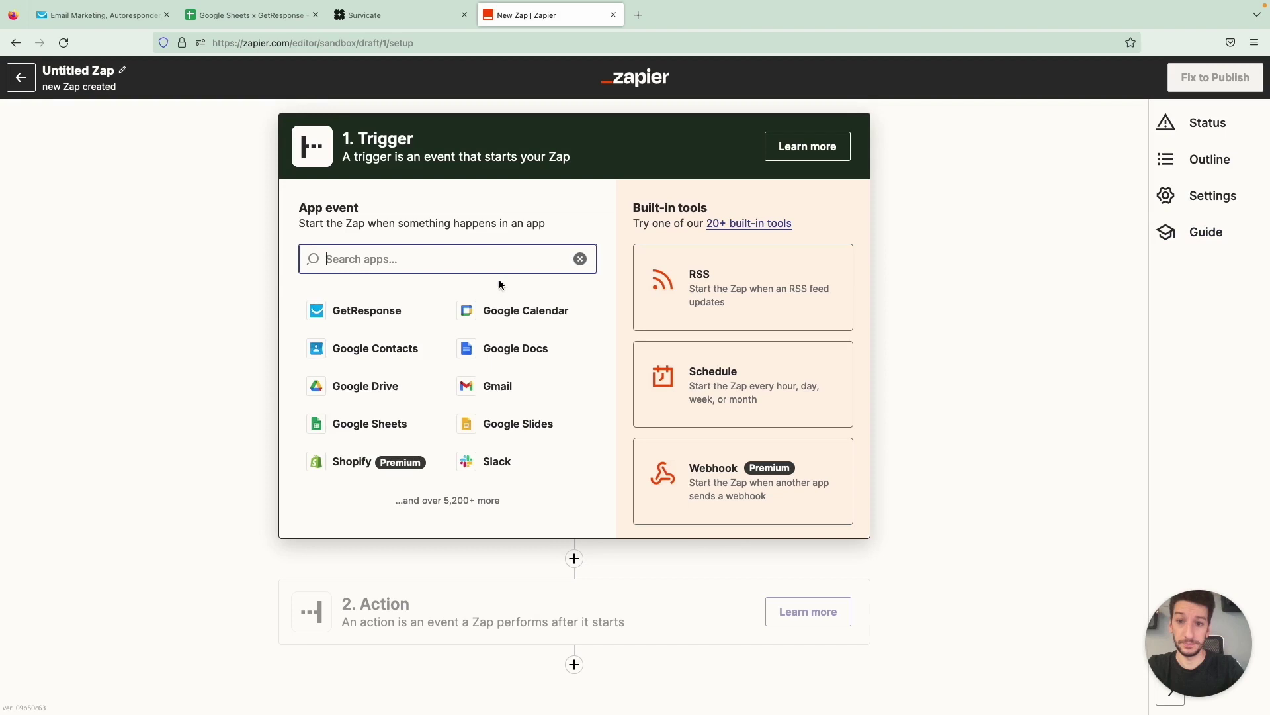
text(survicate)
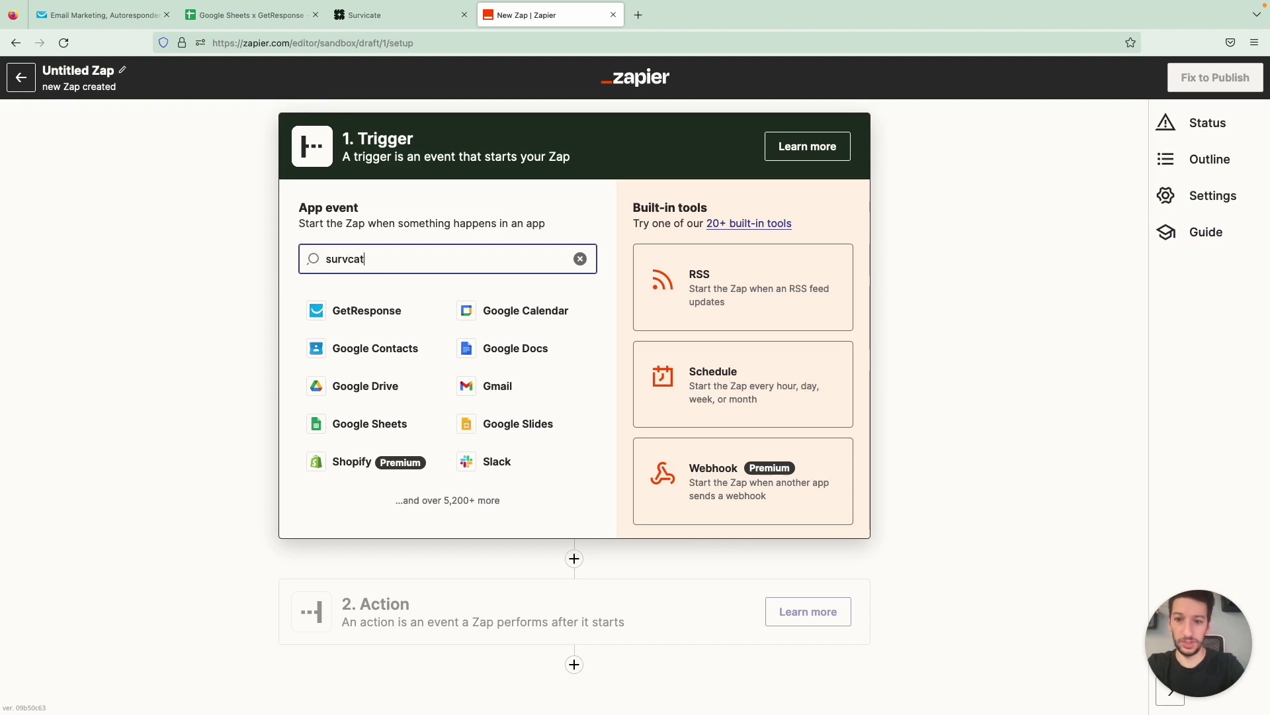
click(376, 309)
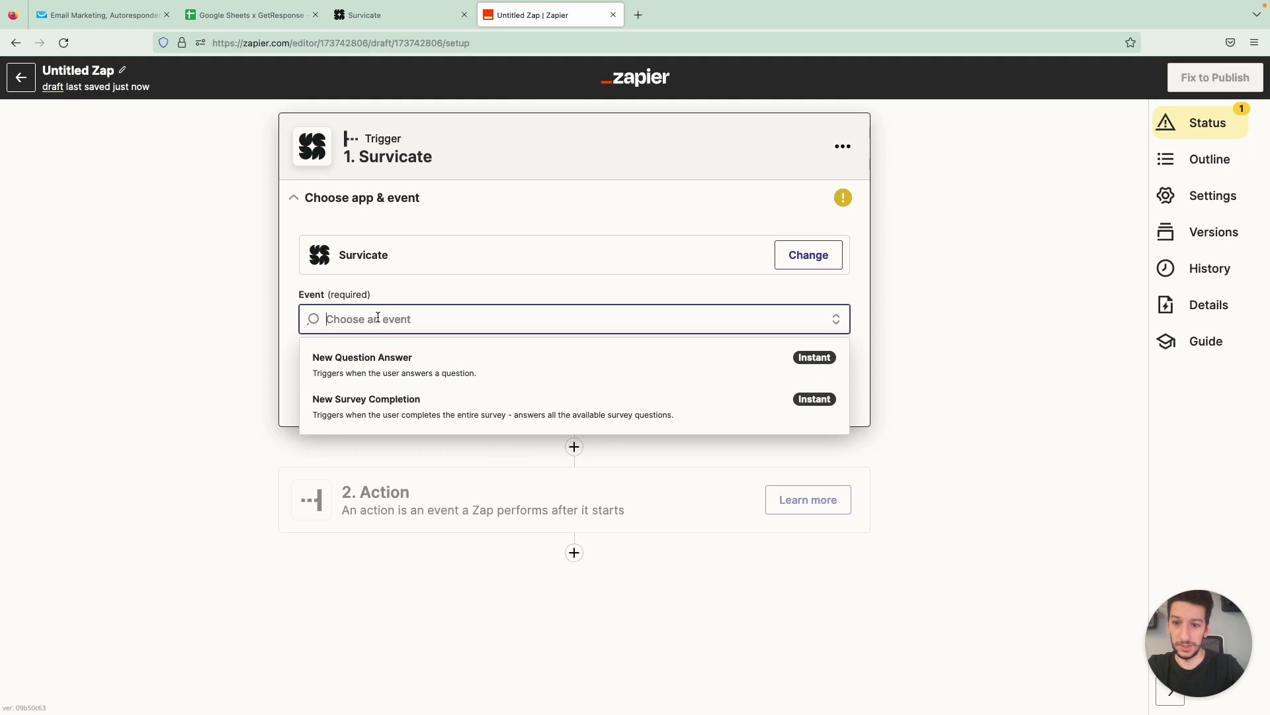
click(380, 400)
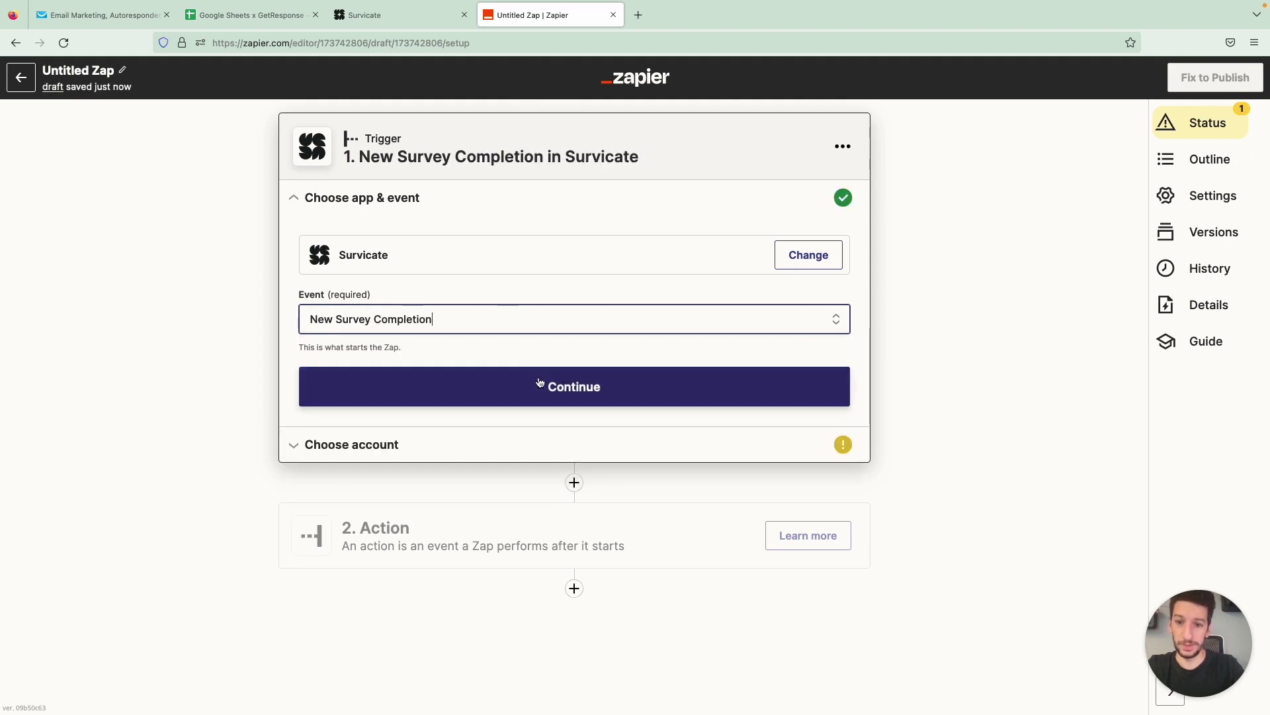
Connect the existing Survicate workspace account to the trigger
click(540, 385)
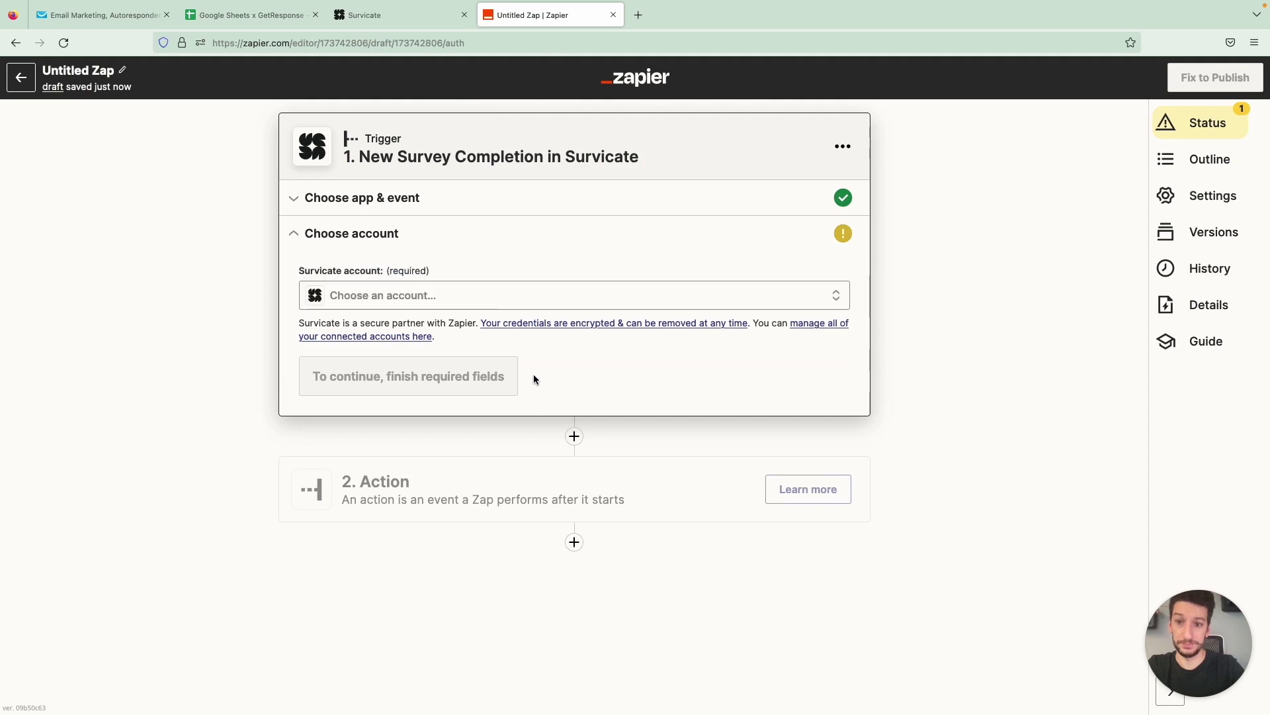
click(474, 299)
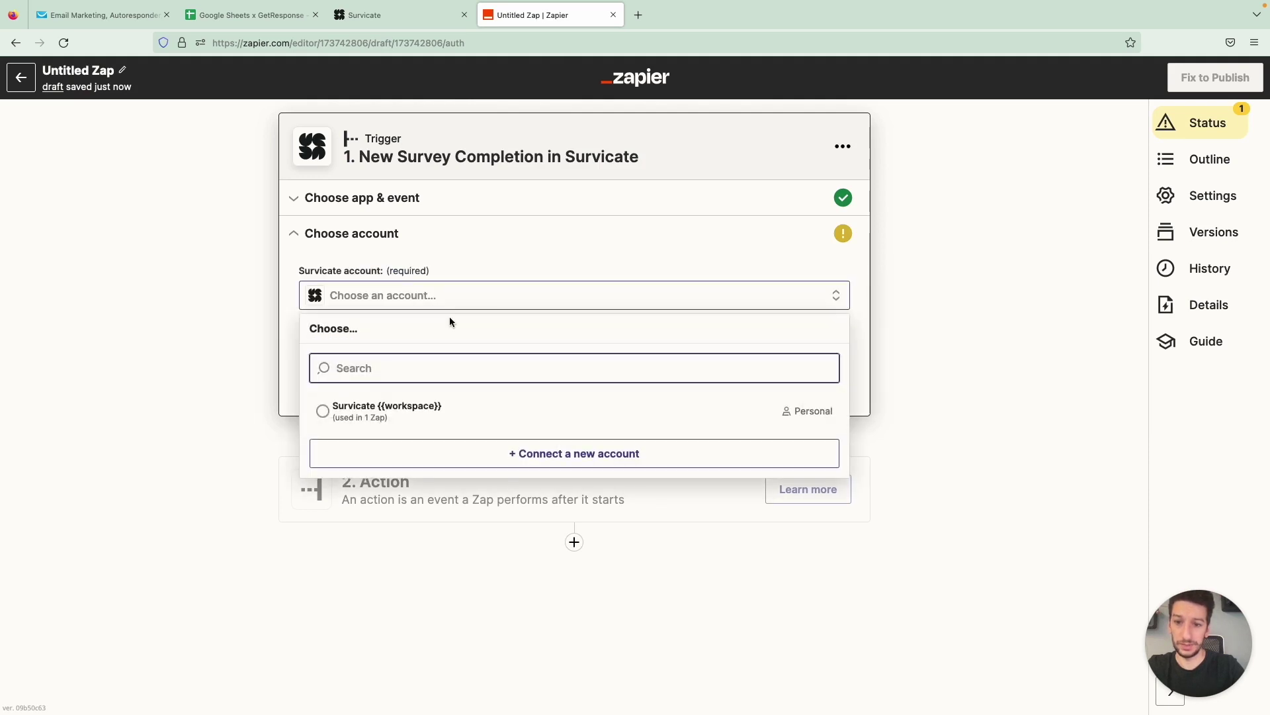
click(354, 412)
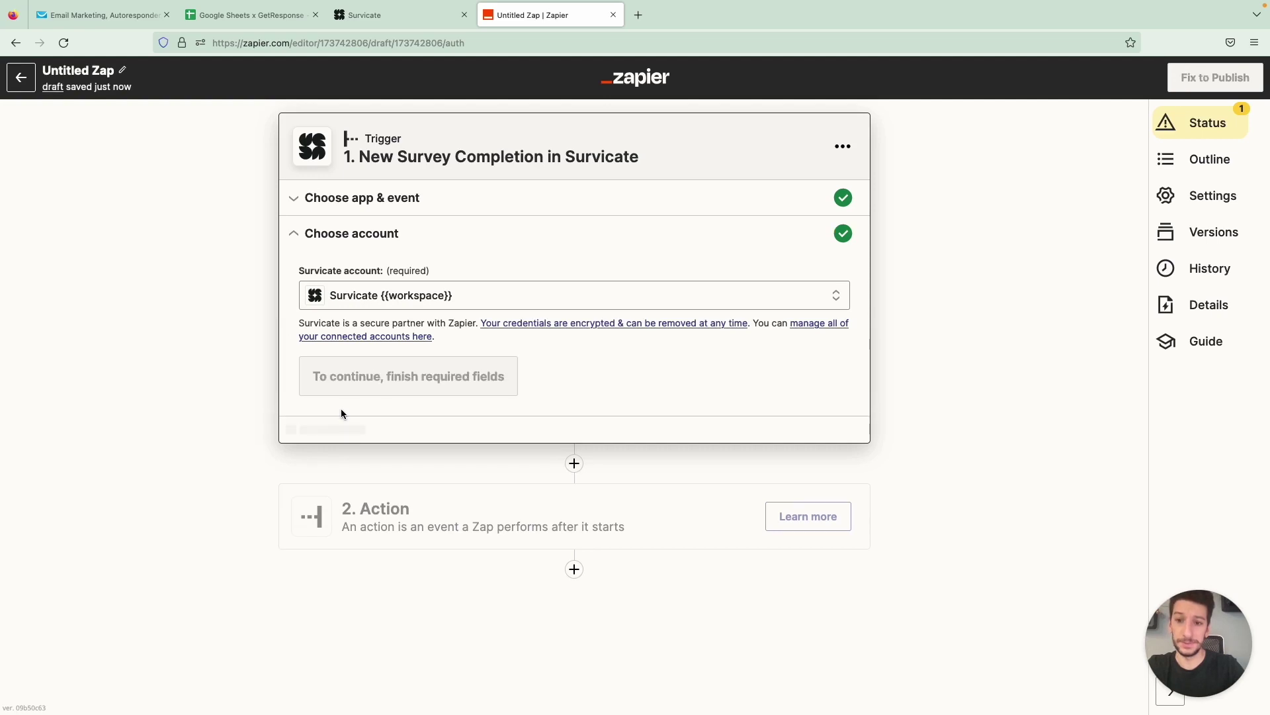
click(342, 376)
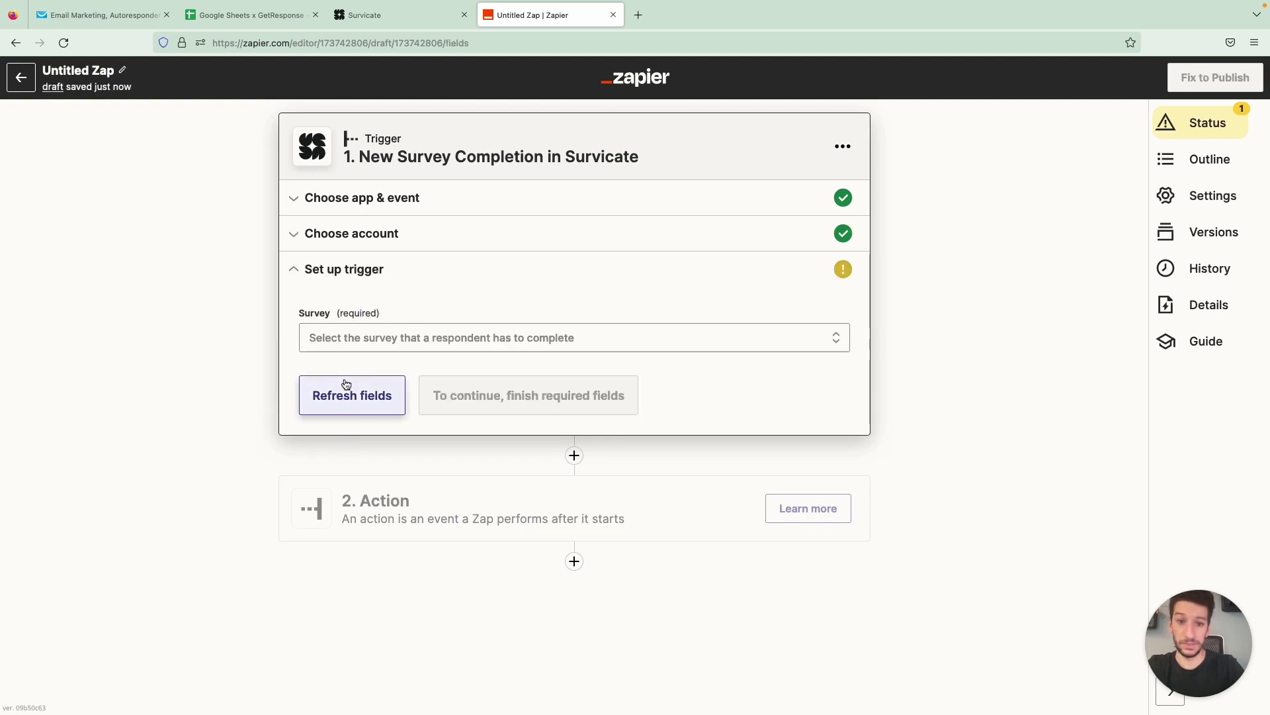
Choose the Measure satisfaction after a completed purchase survey and test the trigger successfully
click(357, 350)
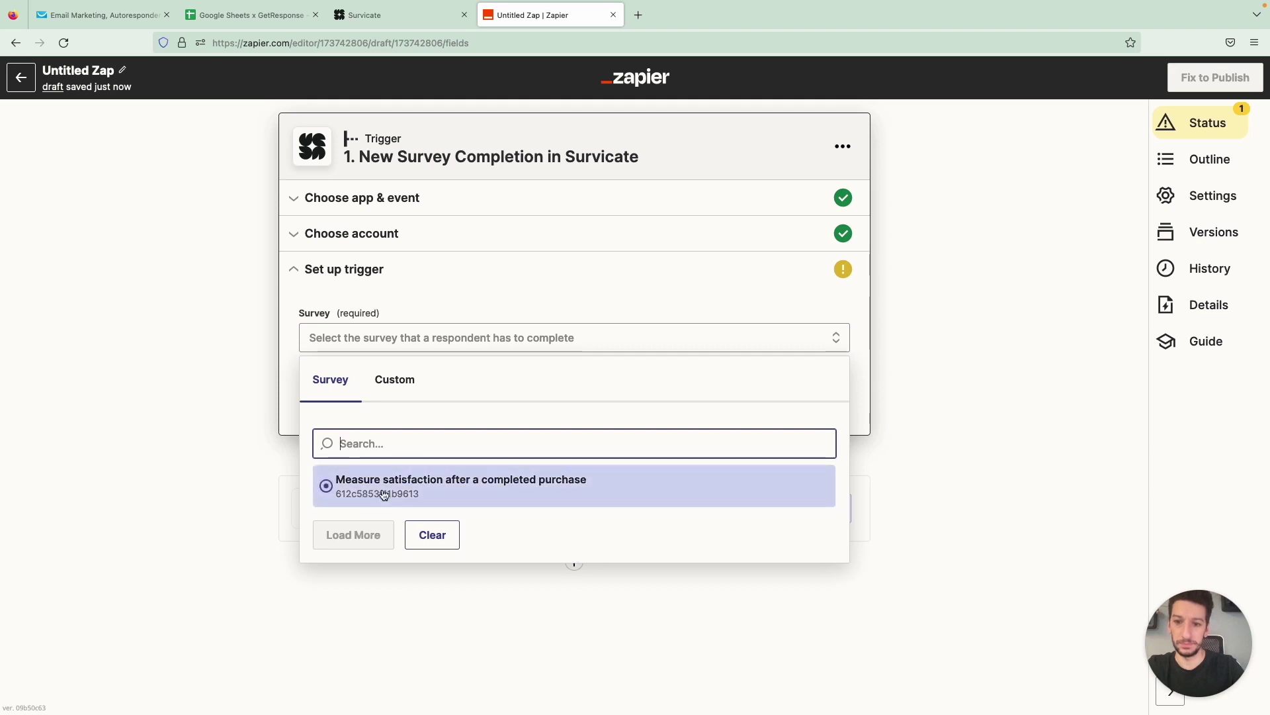
click(444, 493)
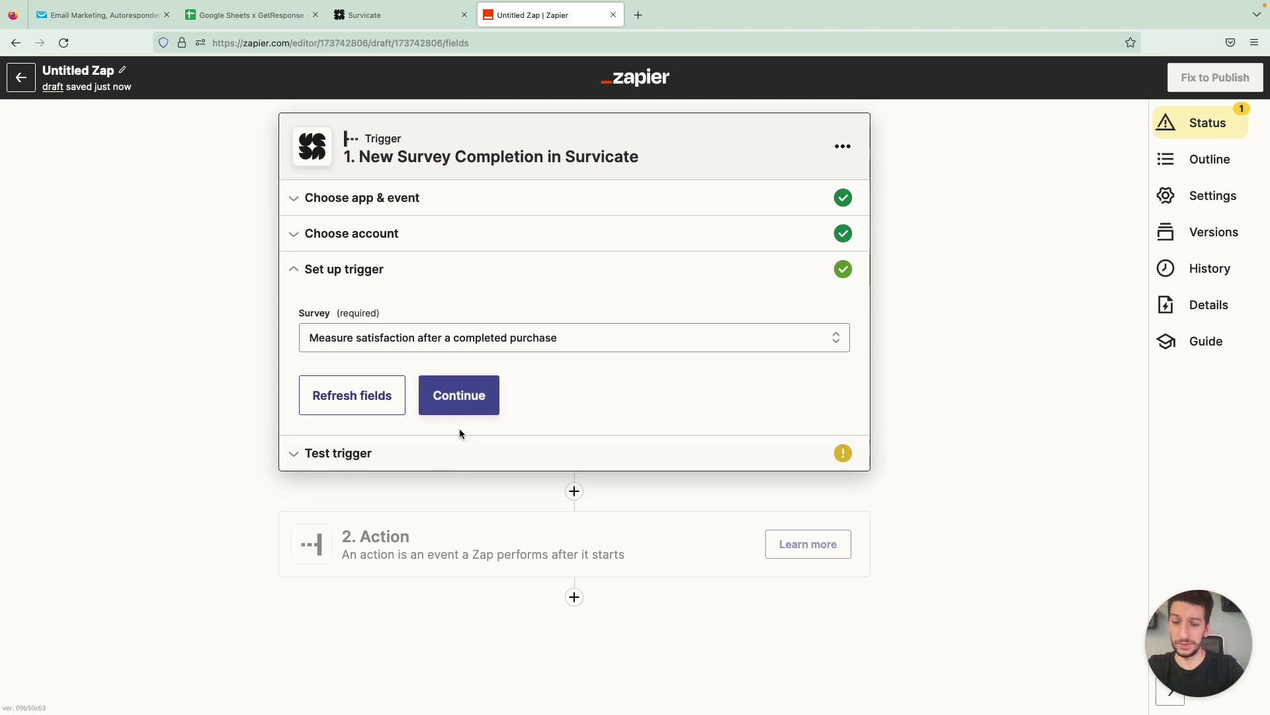
click(468, 396)
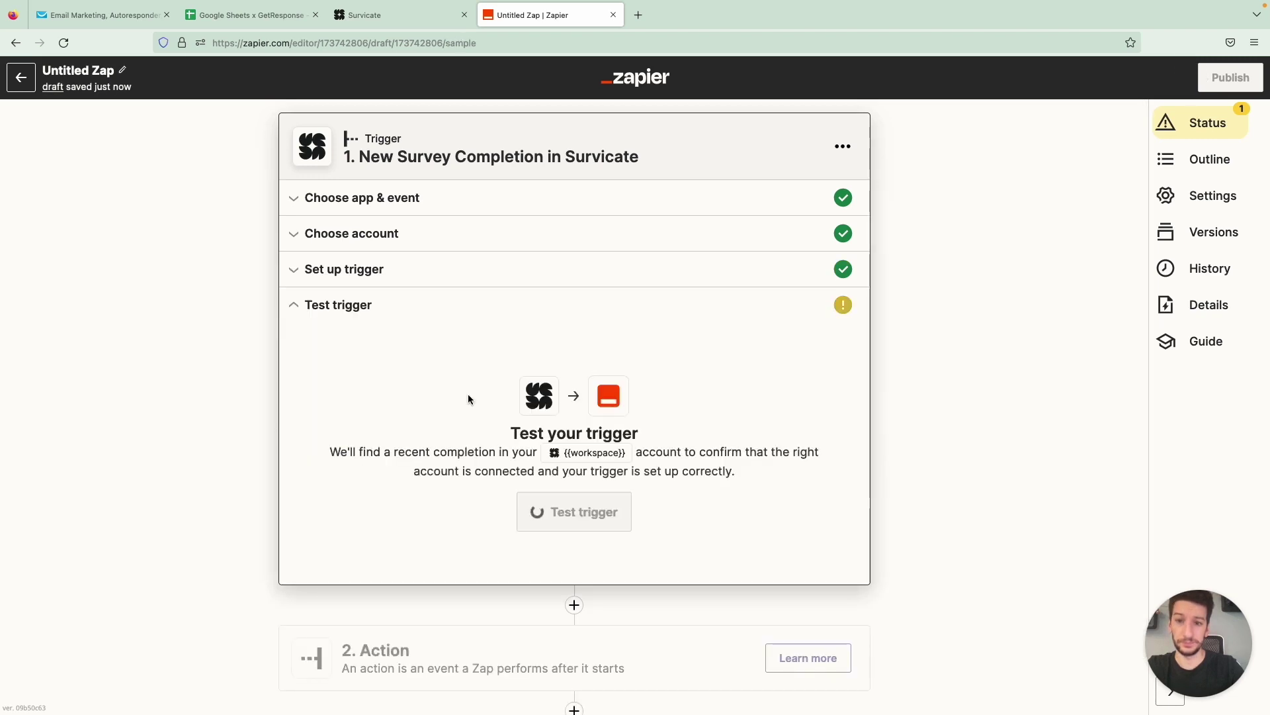
click(573, 514)
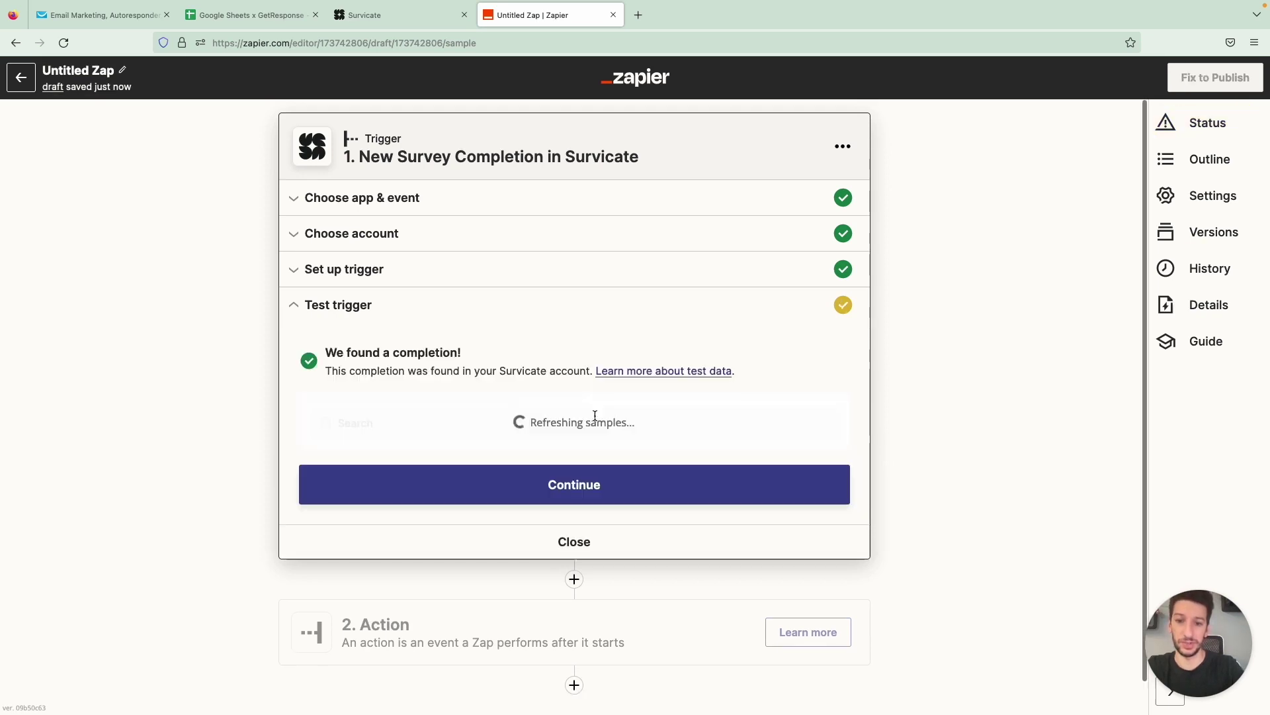
scroll(591, 391, down, 1)
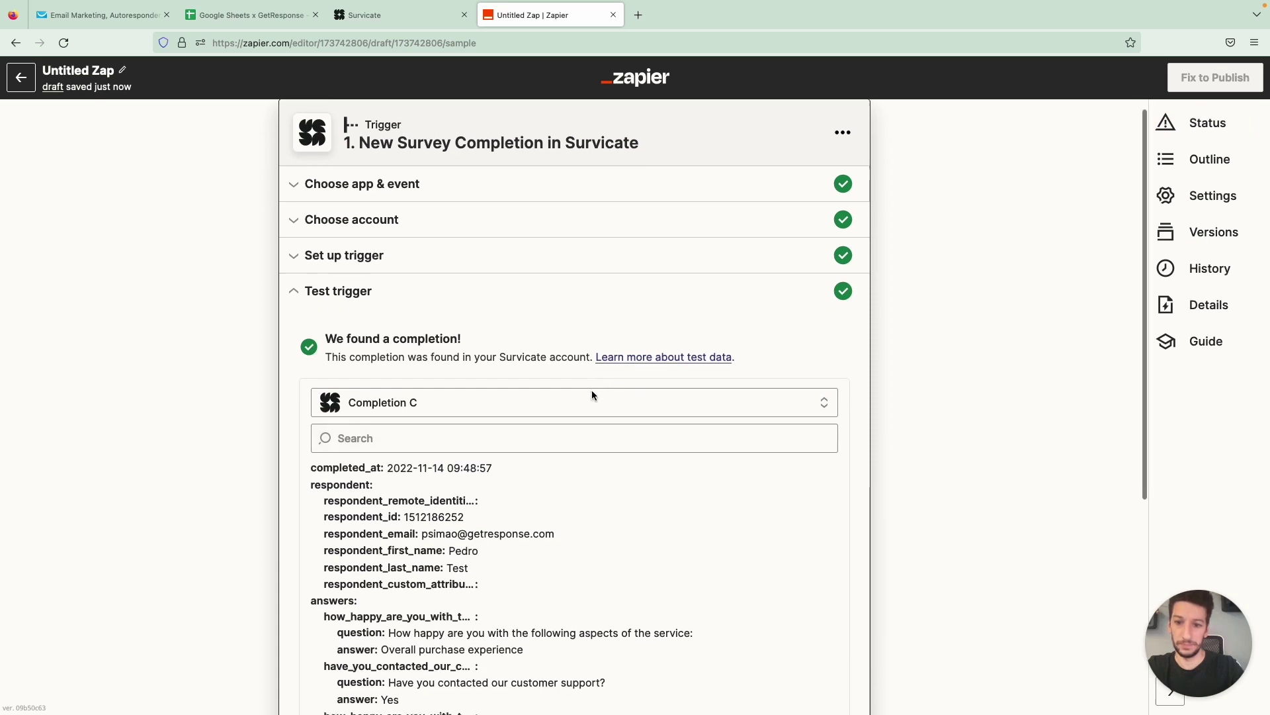
scroll(592, 394, down, 3)
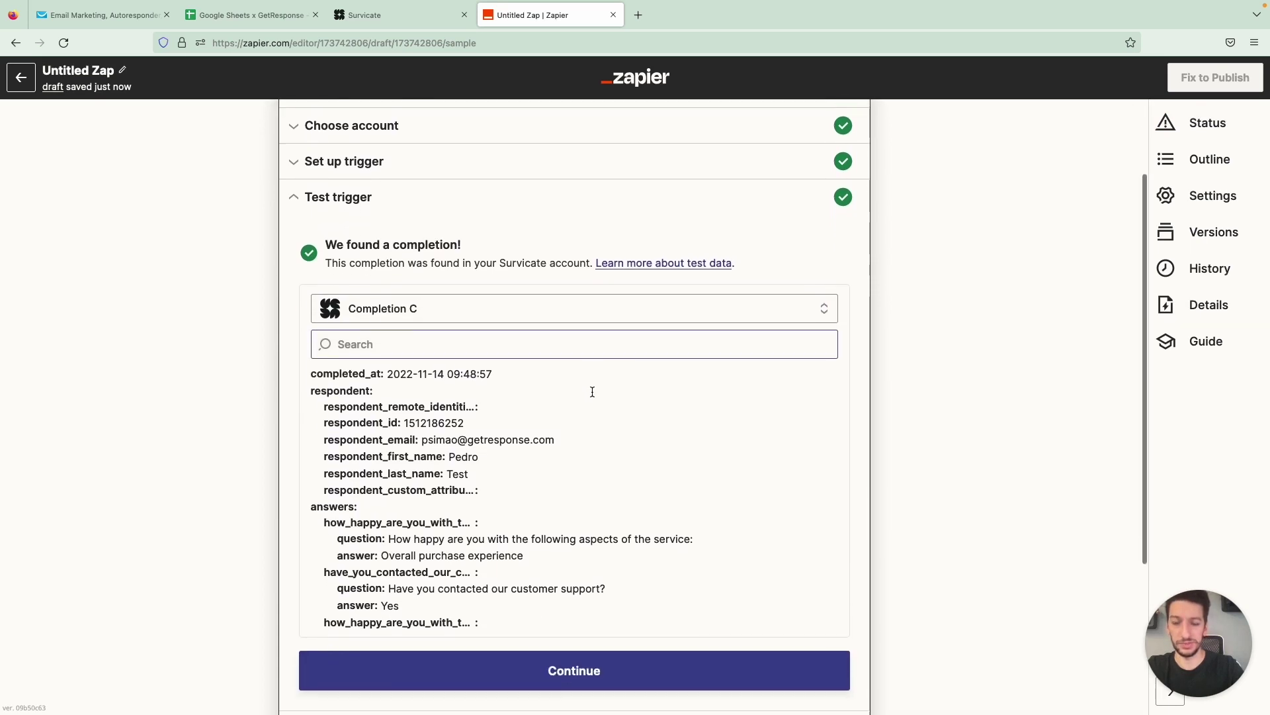
scroll(584, 408, down, 3)
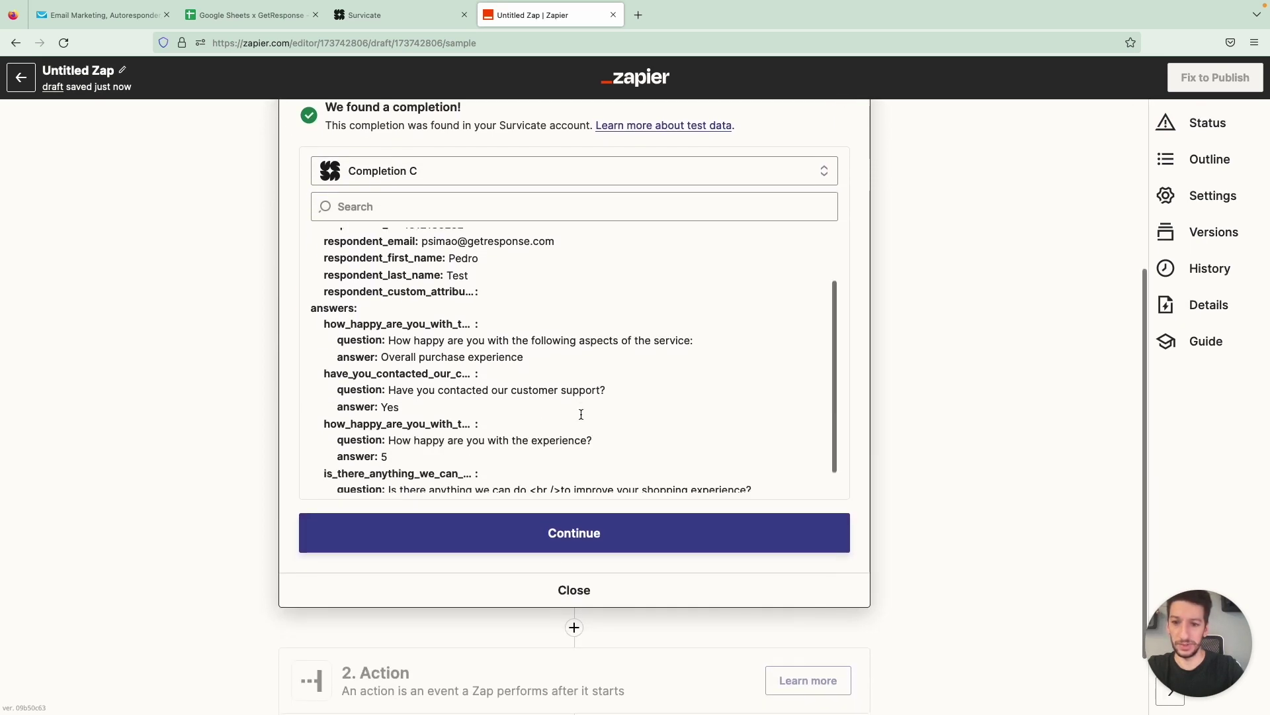
click(573, 533)
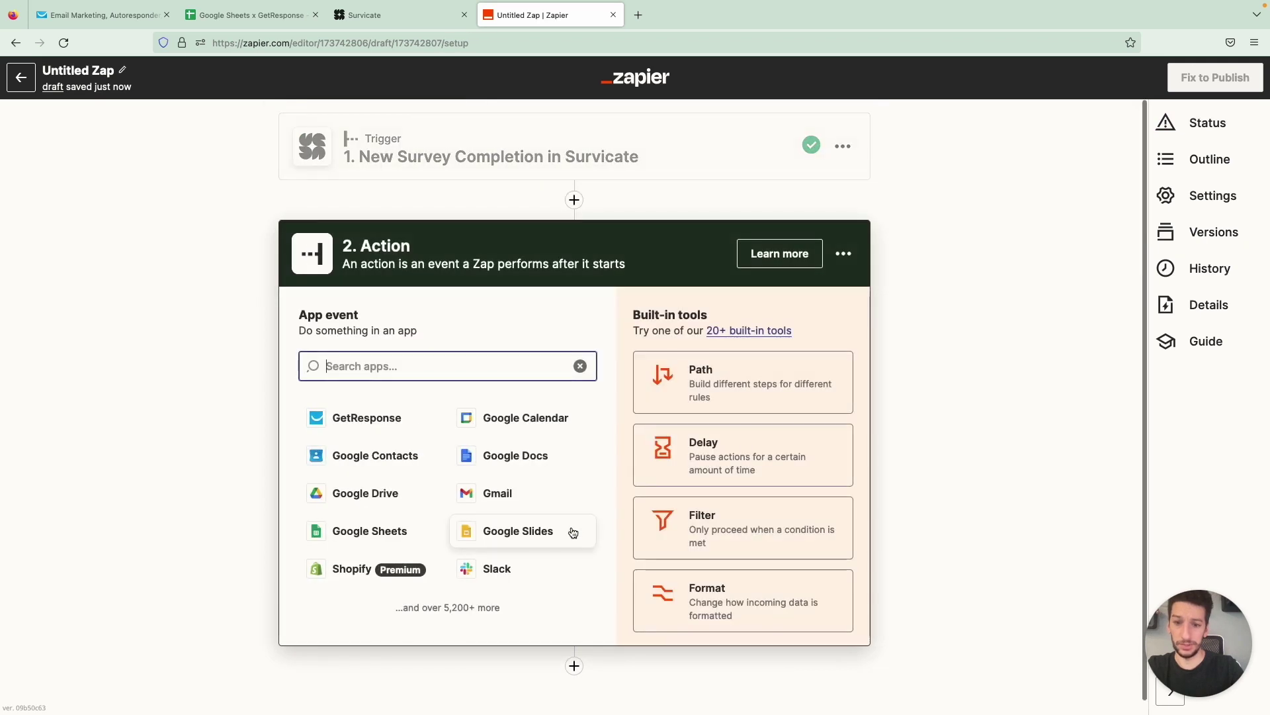
Set the action to GetResponse Create or Update Contact using the connected GetResponse account
click(401, 415)
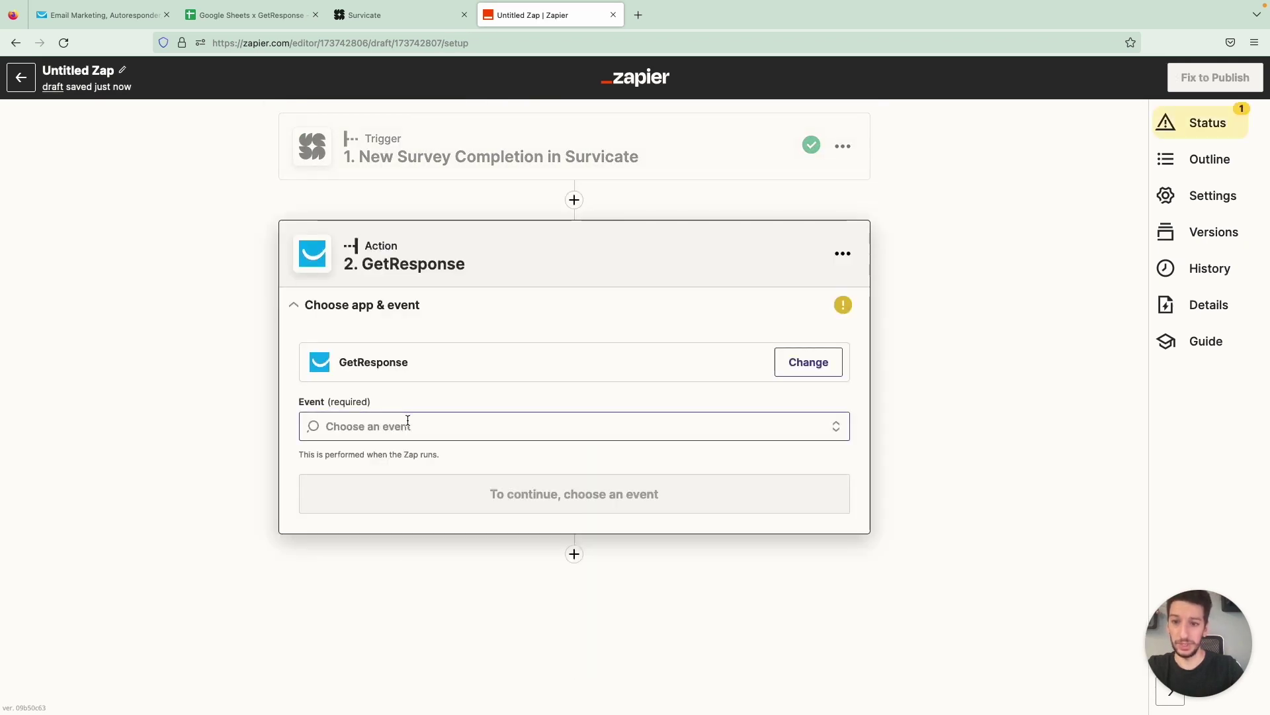
click(407, 423)
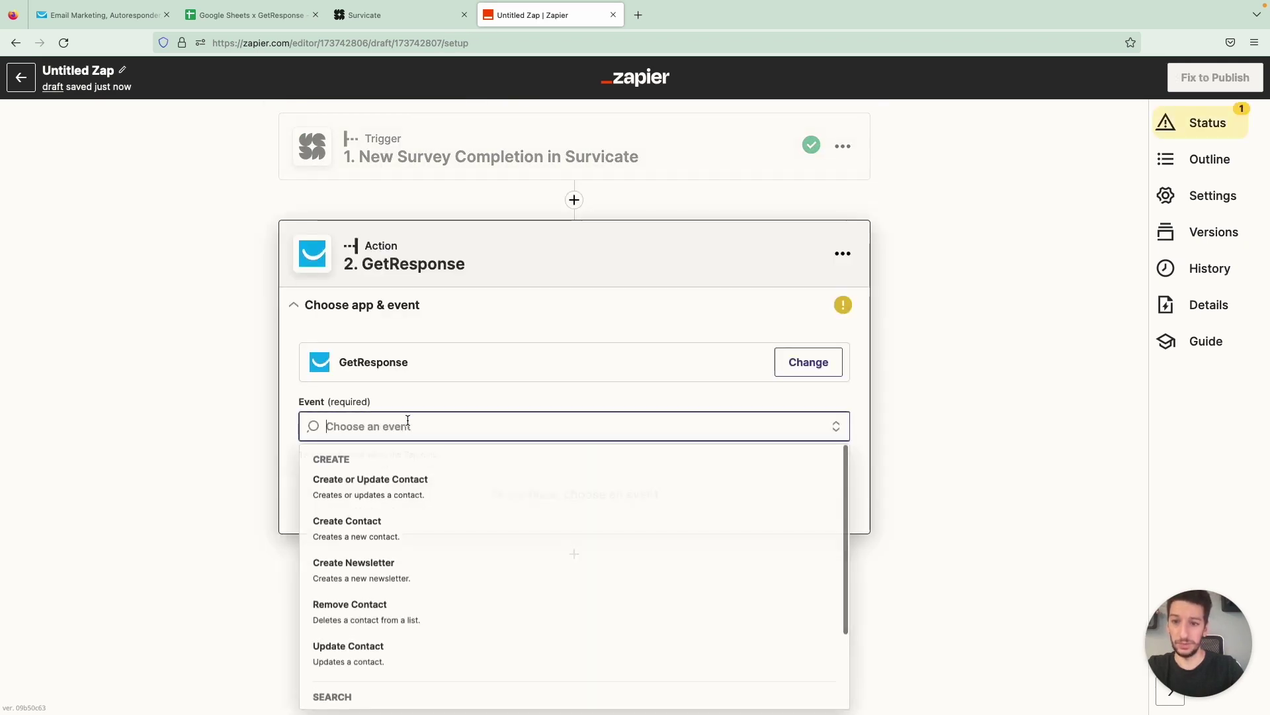
click(441, 487)
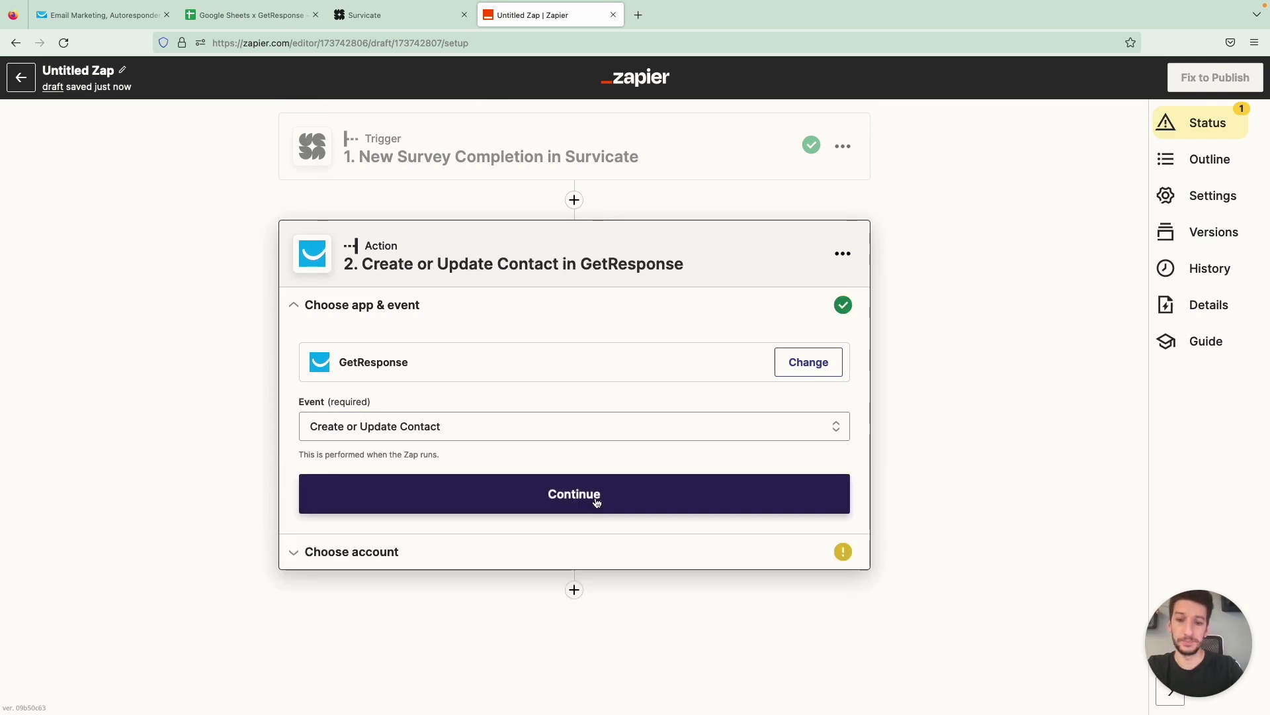
click(596, 496)
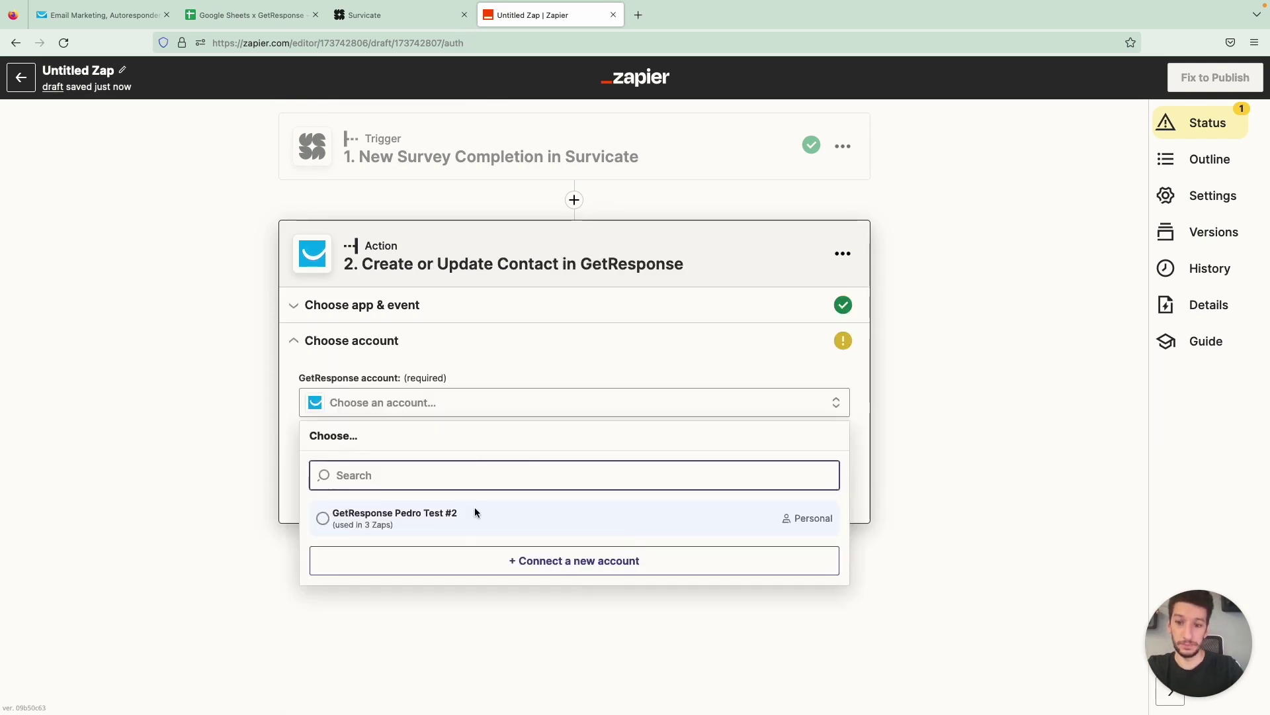
click(474, 509)
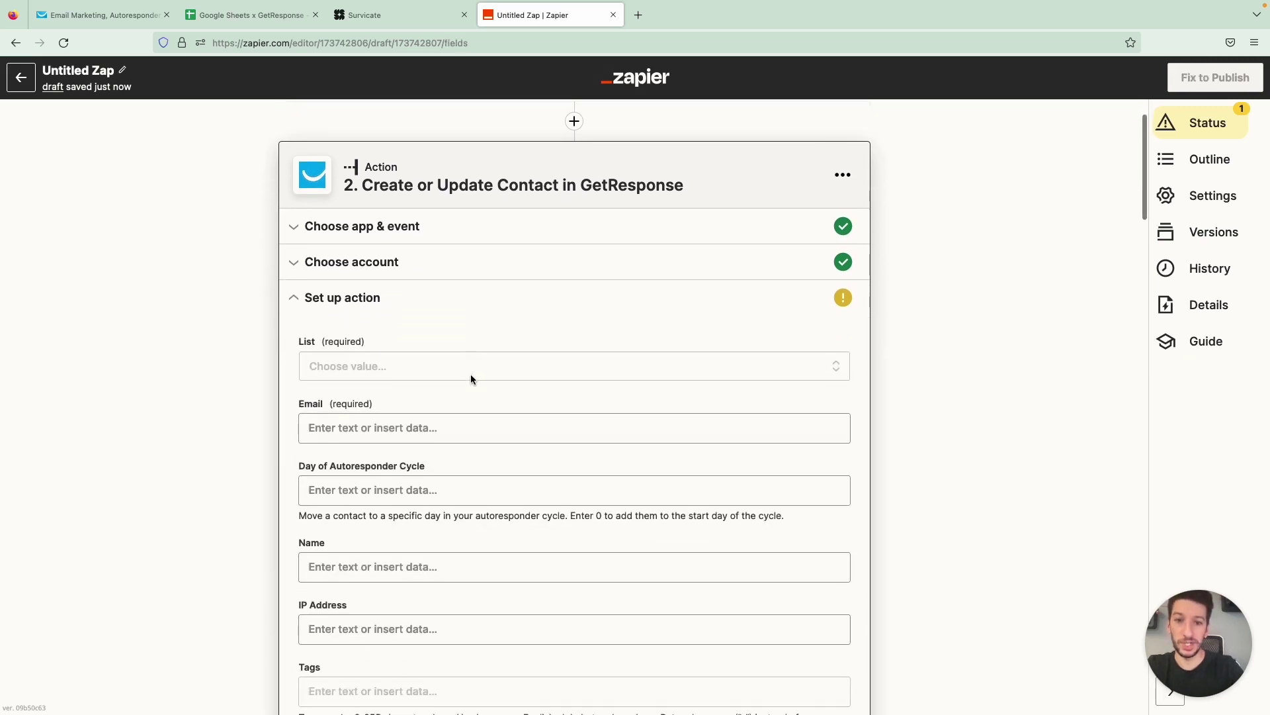
Set List to All about coffee and fill in the respondent's e-mail address
click(468, 338)
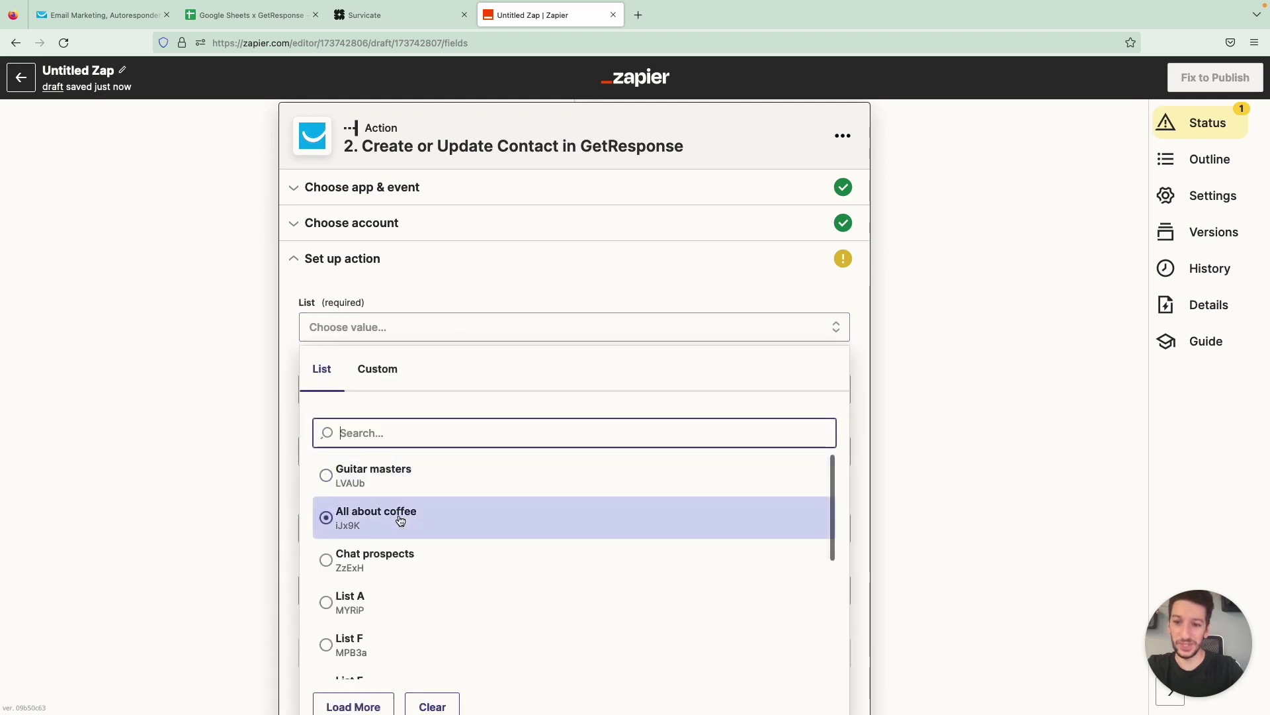
click(400, 520)
click(409, 389)
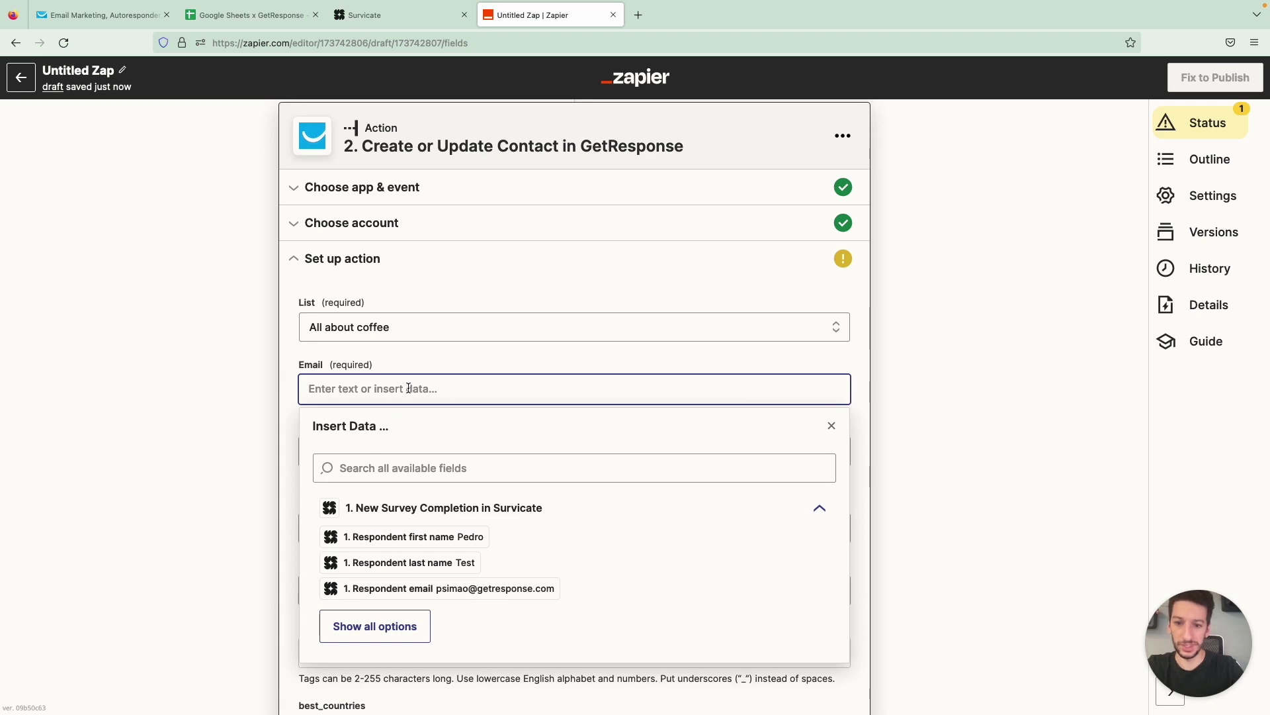
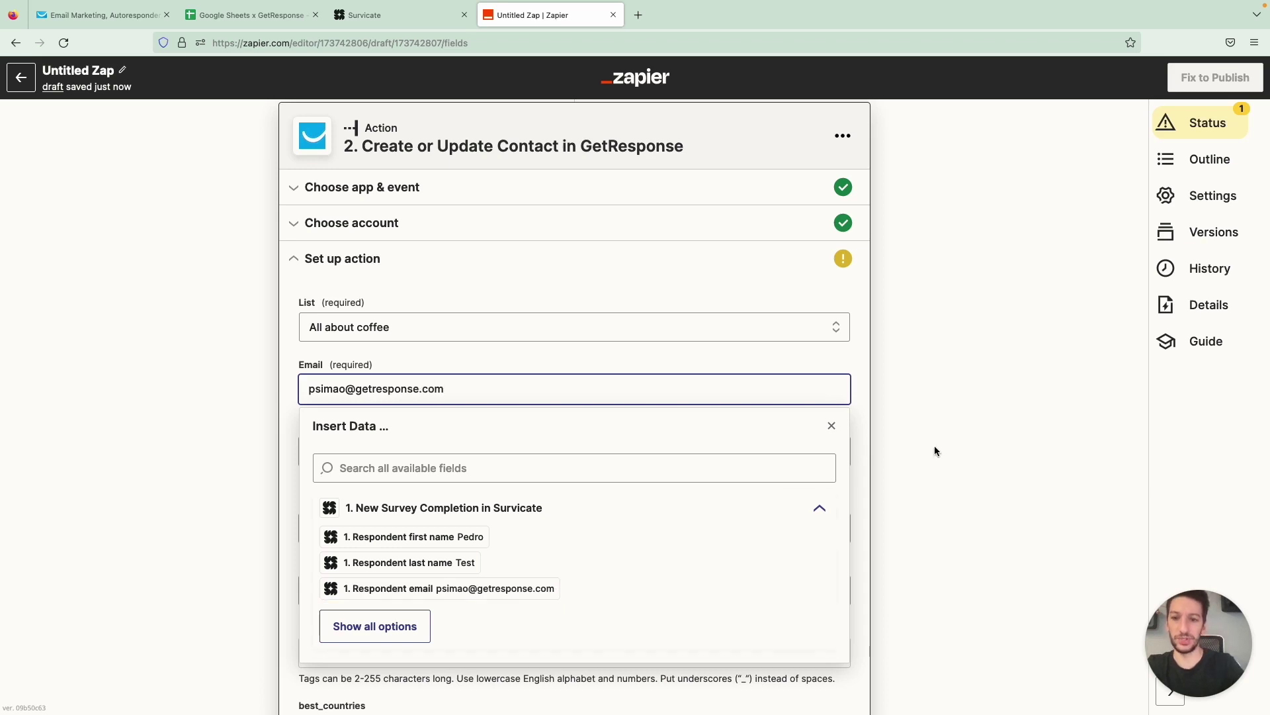
click(856, 361)
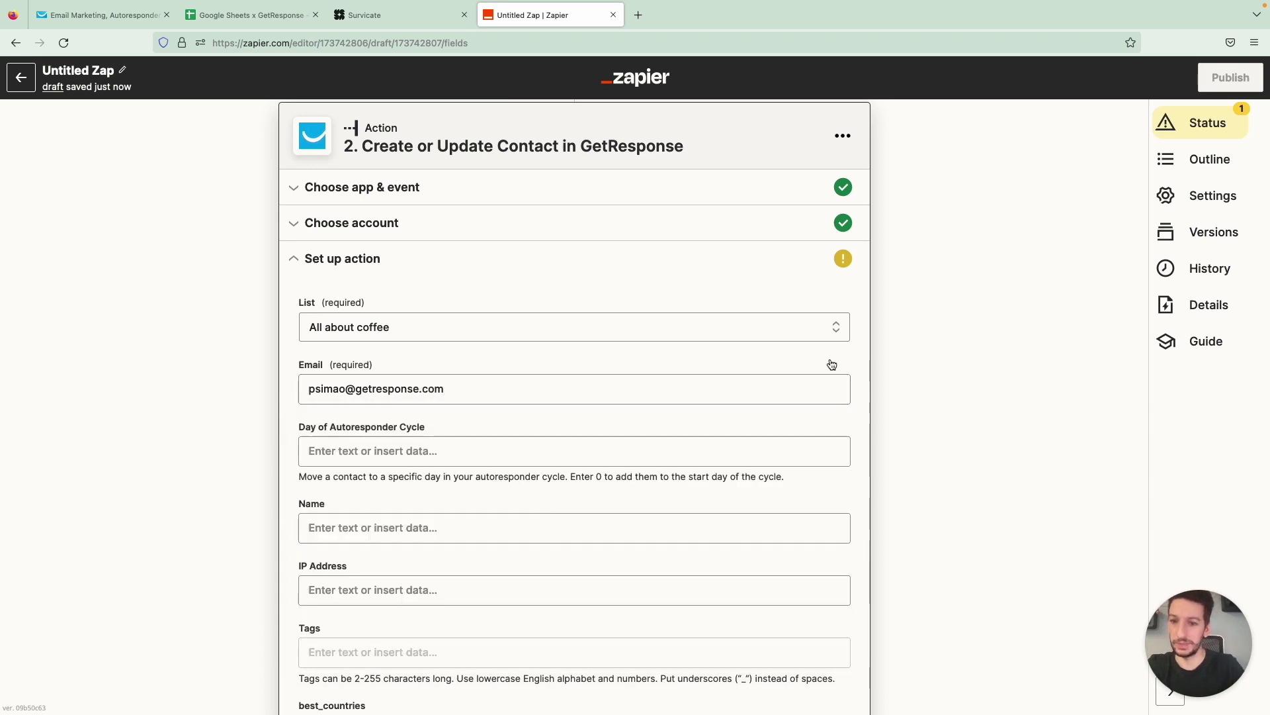
scroll(757, 368, down, 3)
click(567, 322)
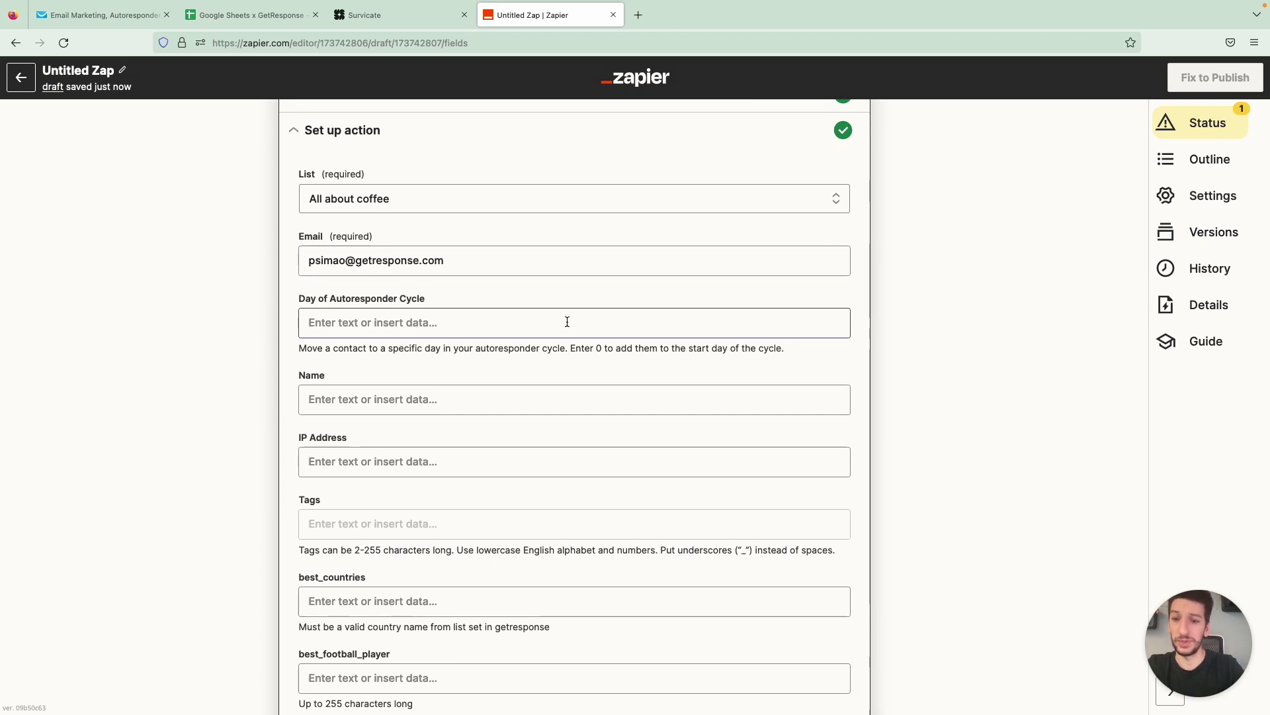
scroll(567, 321, down, 5)
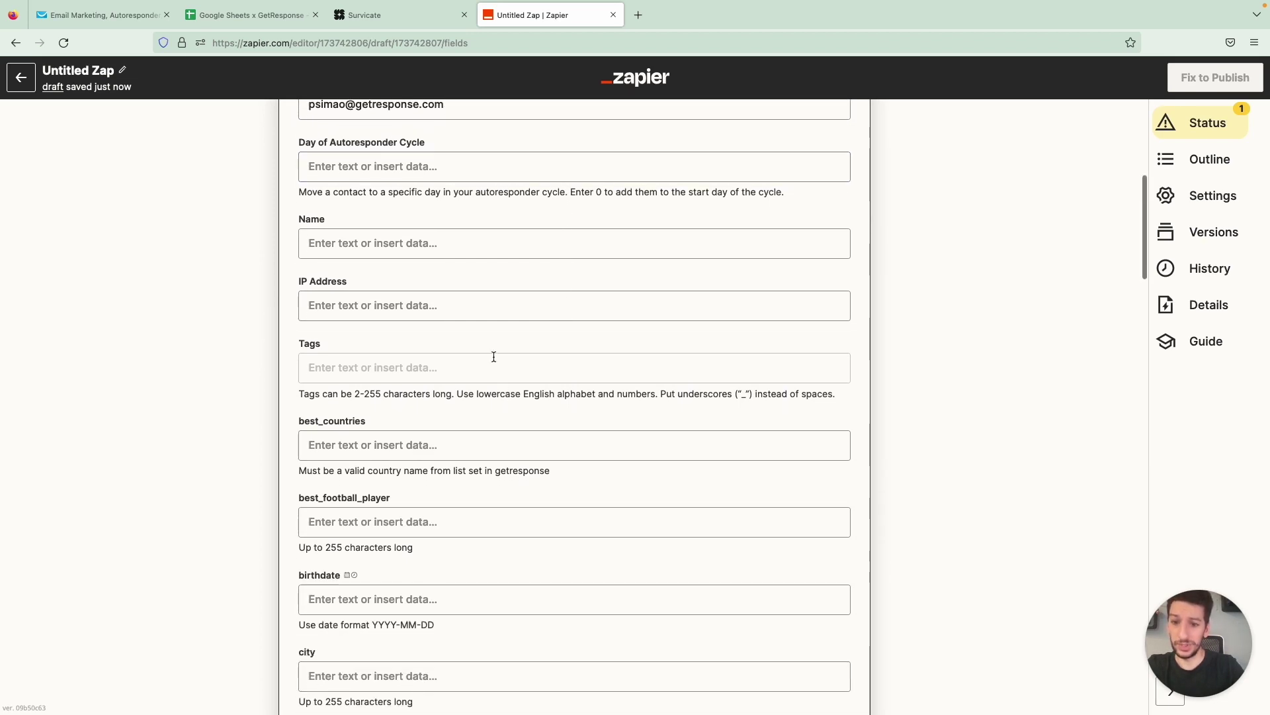
Add the tag survey to the contact
click(437, 366)
text(su)
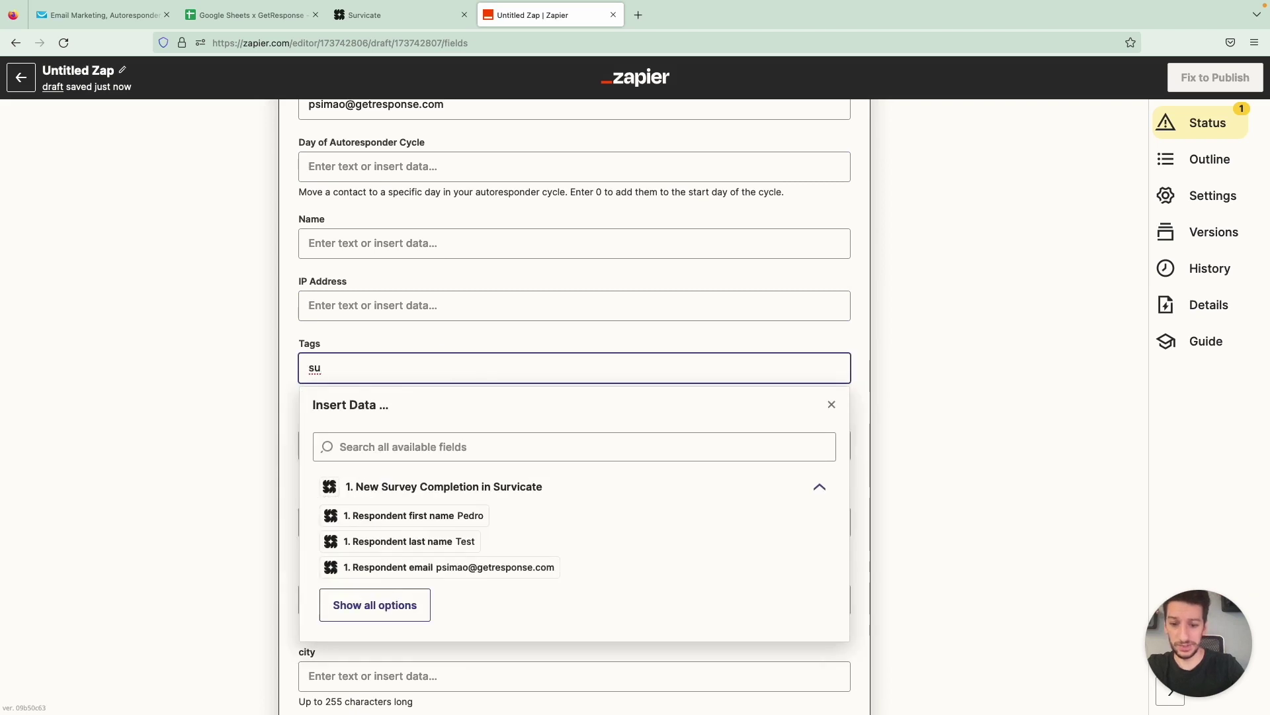
text(rvey)
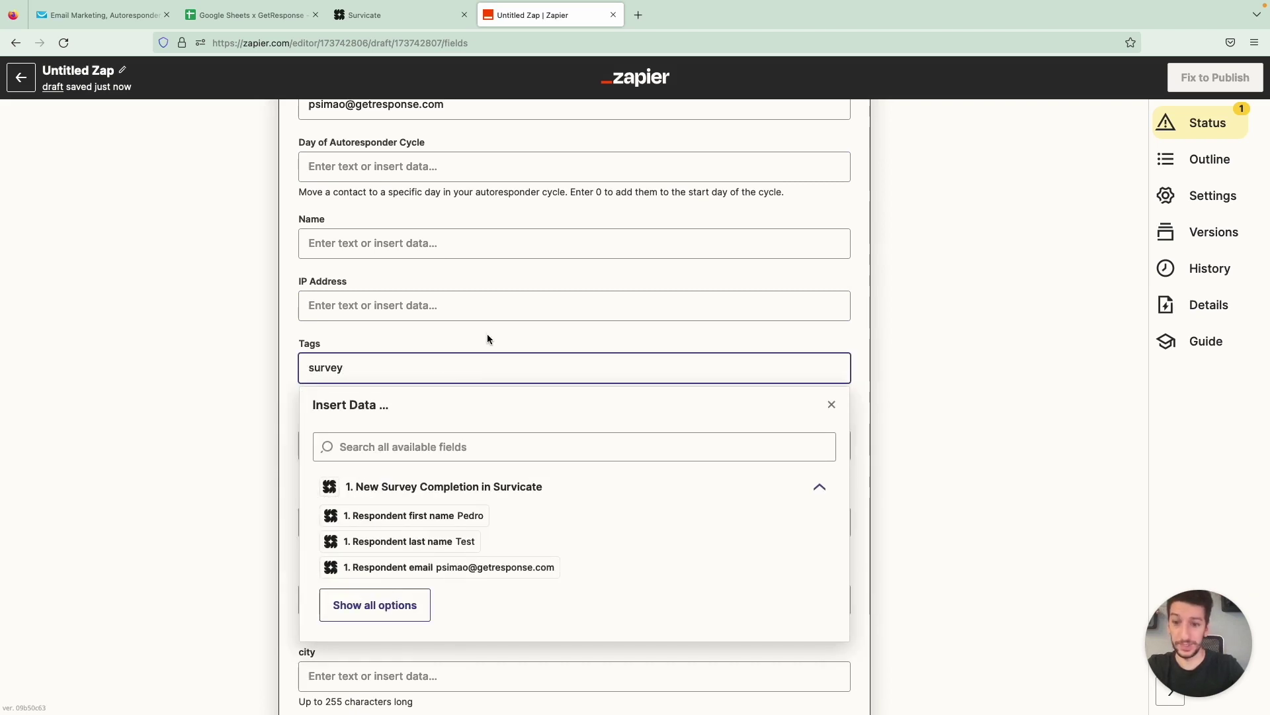
click(488, 338)
scroll(485, 471, down, 9)
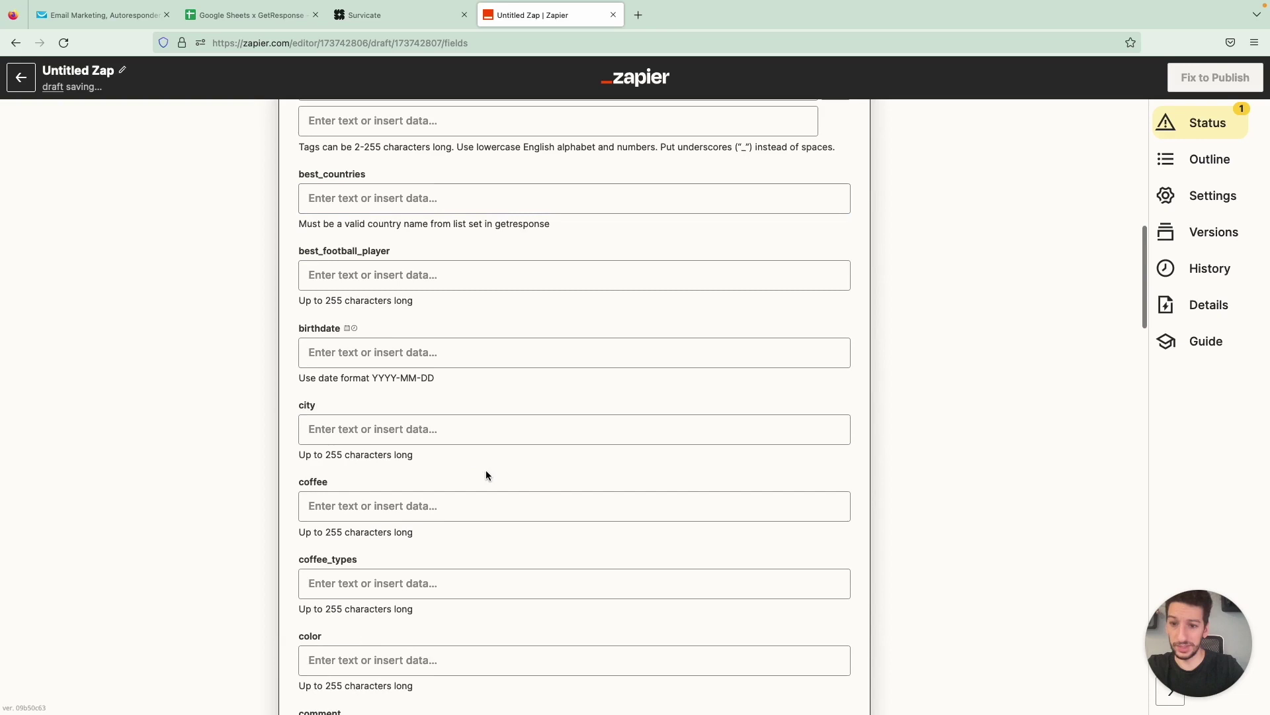
scroll(486, 474, down, 20)
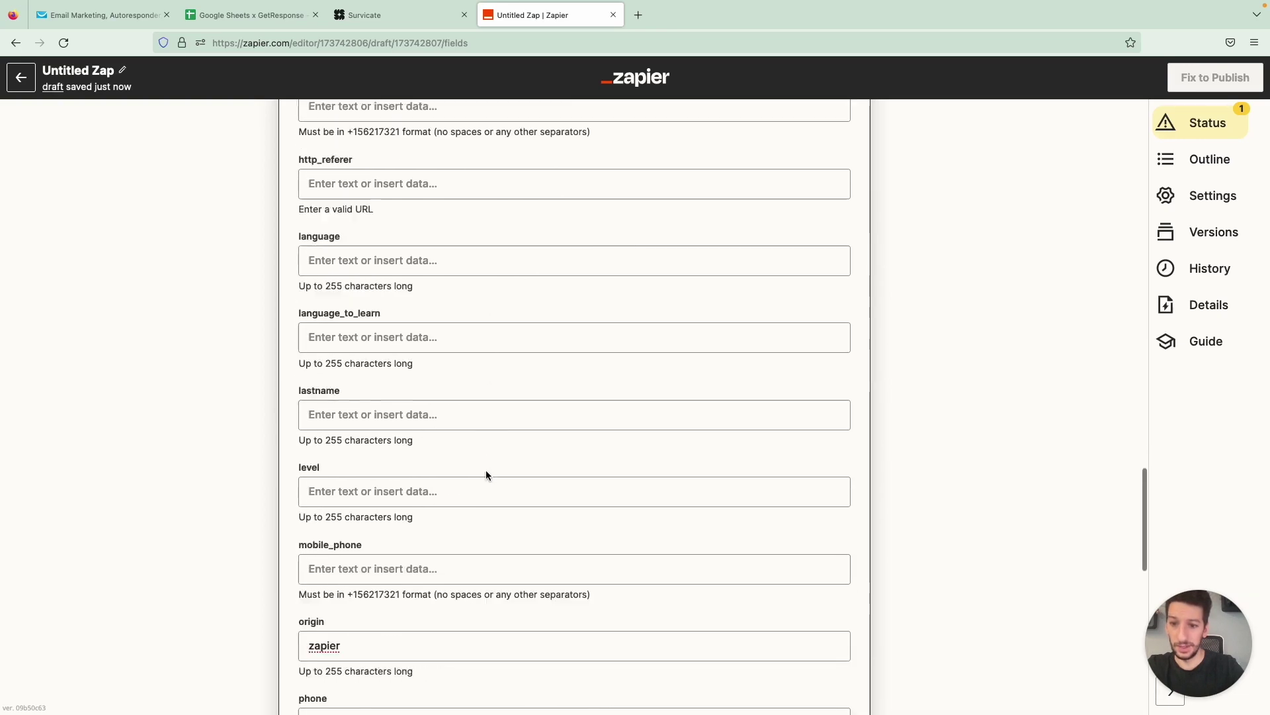
scroll(486, 475, down, 10)
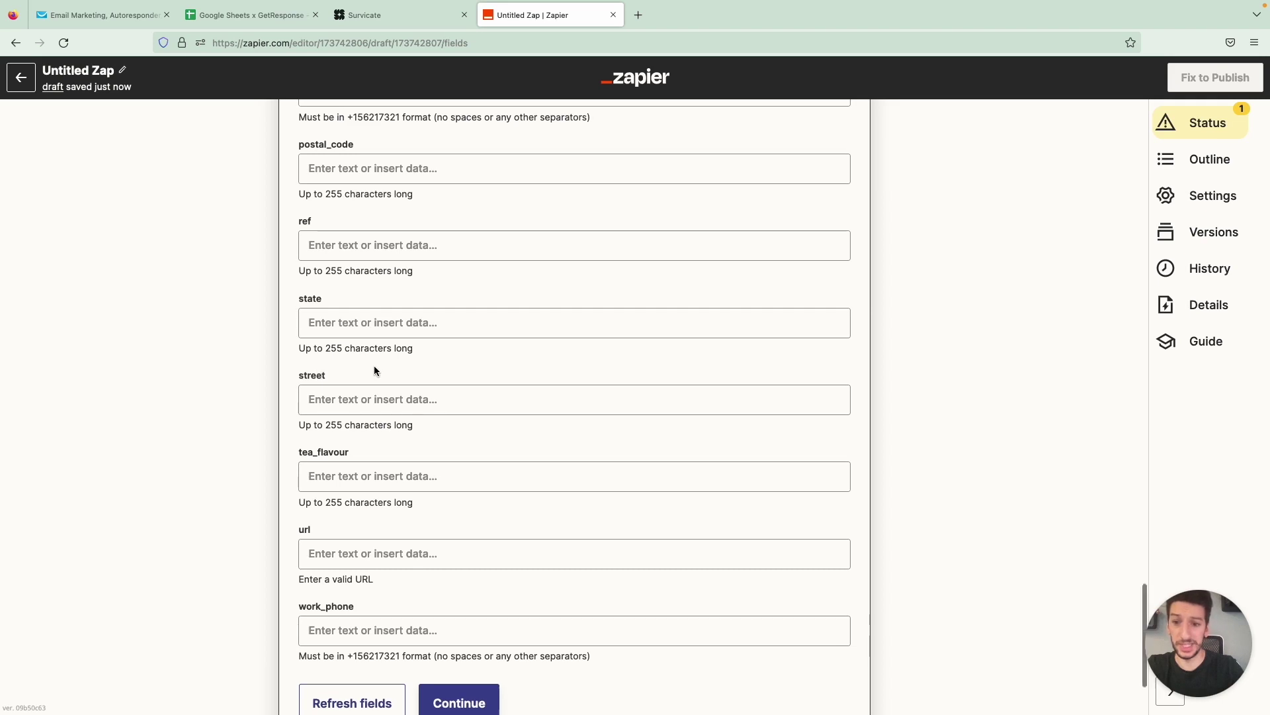
scroll(374, 370, down, 1)
scroll(452, 478, down, 1)
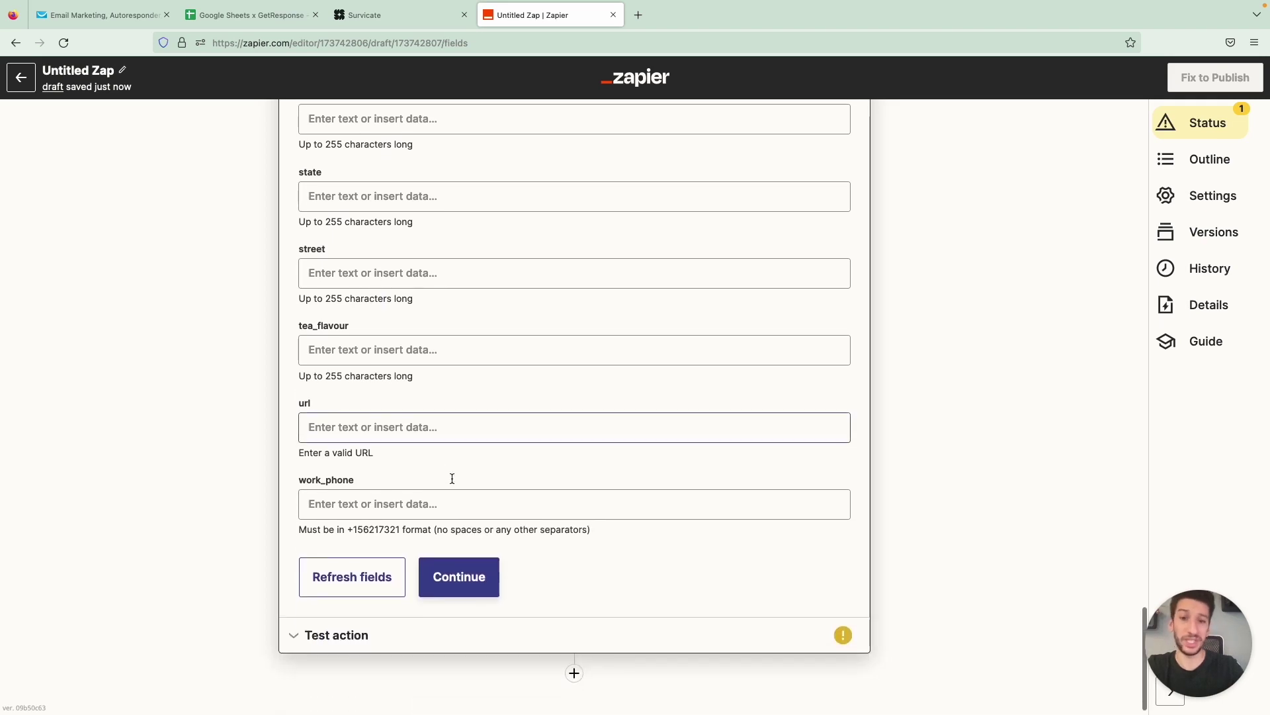
scroll(454, 483, down, 1)
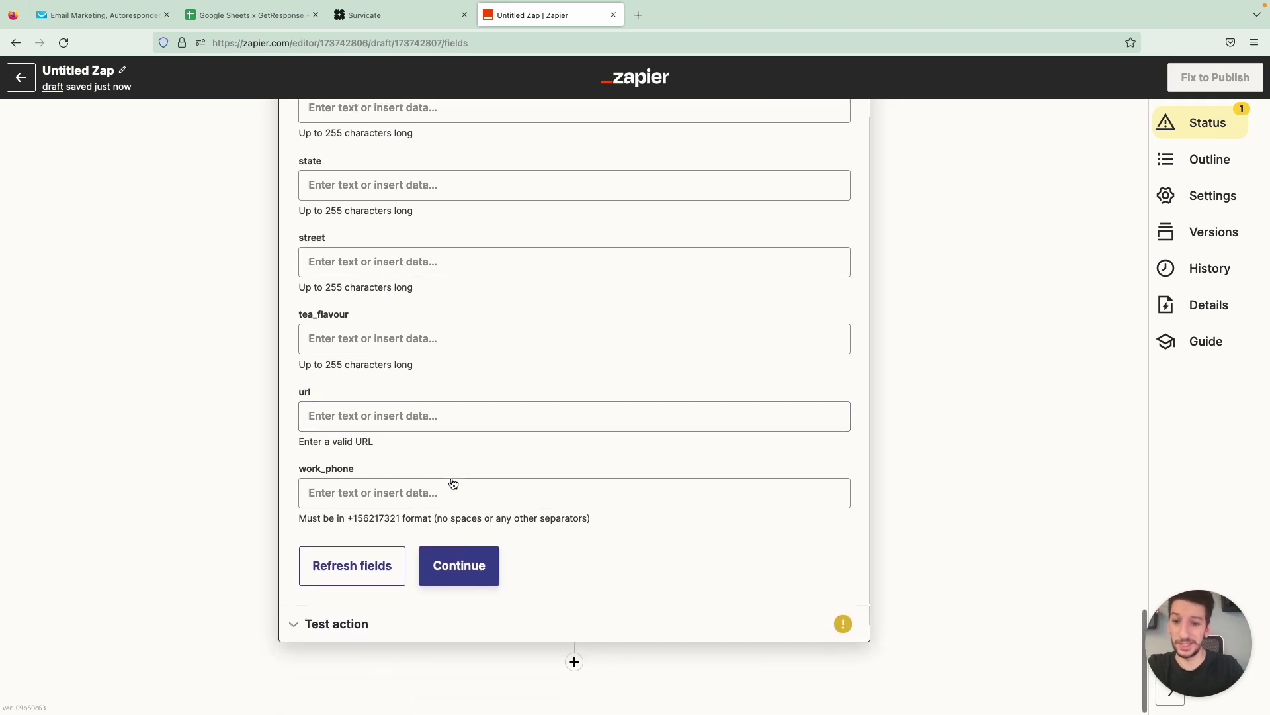
Send a test contact to GetResponse, then close the test results
click(467, 563)
click(454, 587)
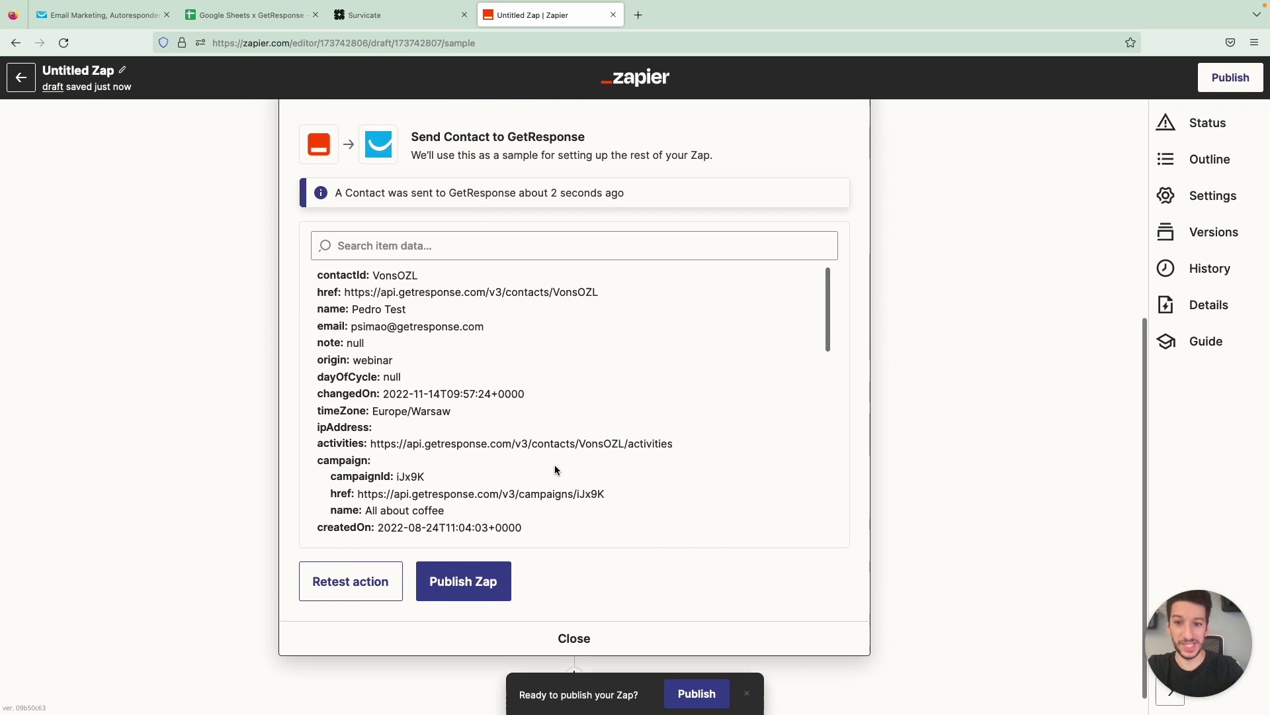
scroll(554, 470, down, 3)
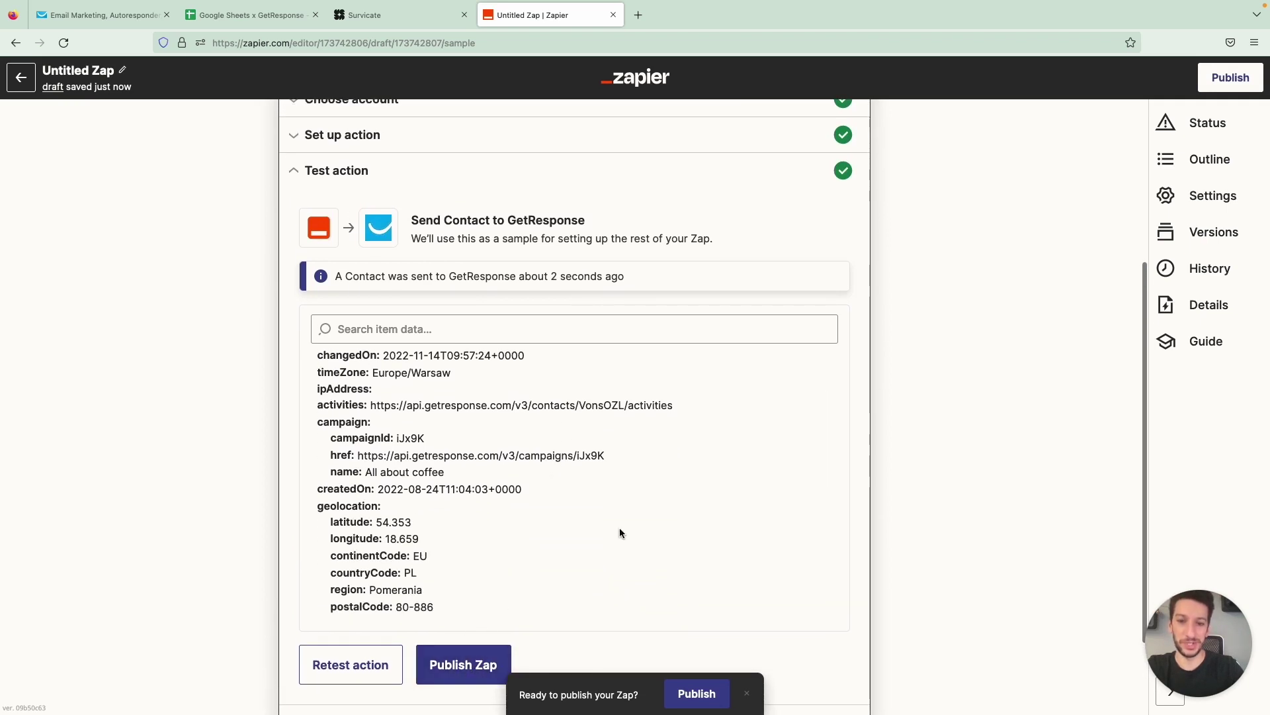
scroll(619, 526, down, 3)
scroll(888, 444, down, 2)
scroll(887, 439, down, 2)
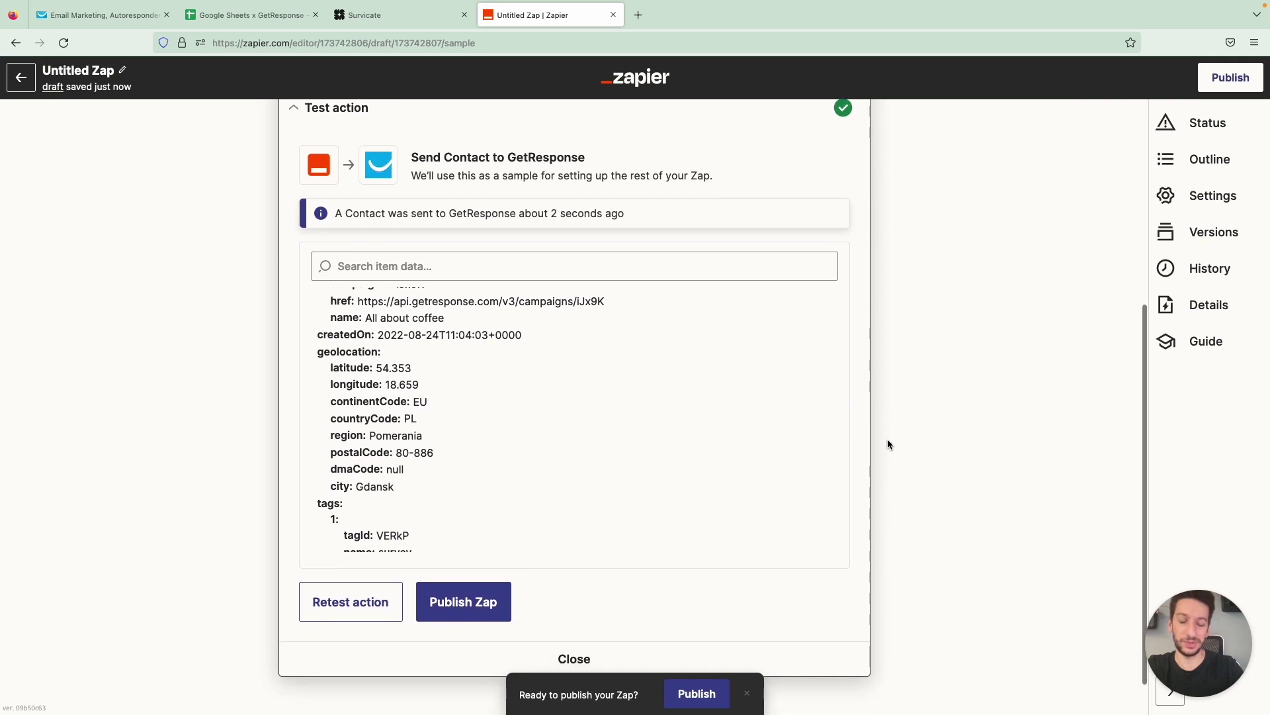
click(574, 645)
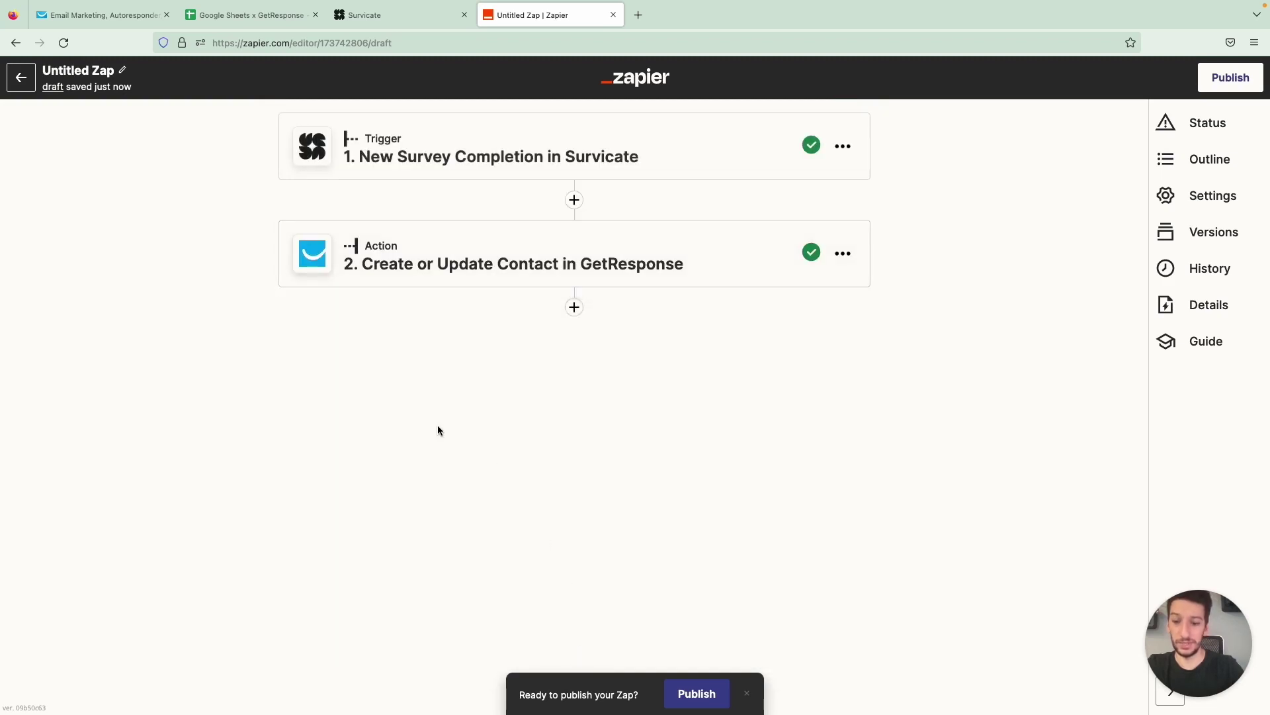
In GetResponse, open the test contact from the All about coffee list's contacts
click(126, 19)
scroll(159, 164, up, 2)
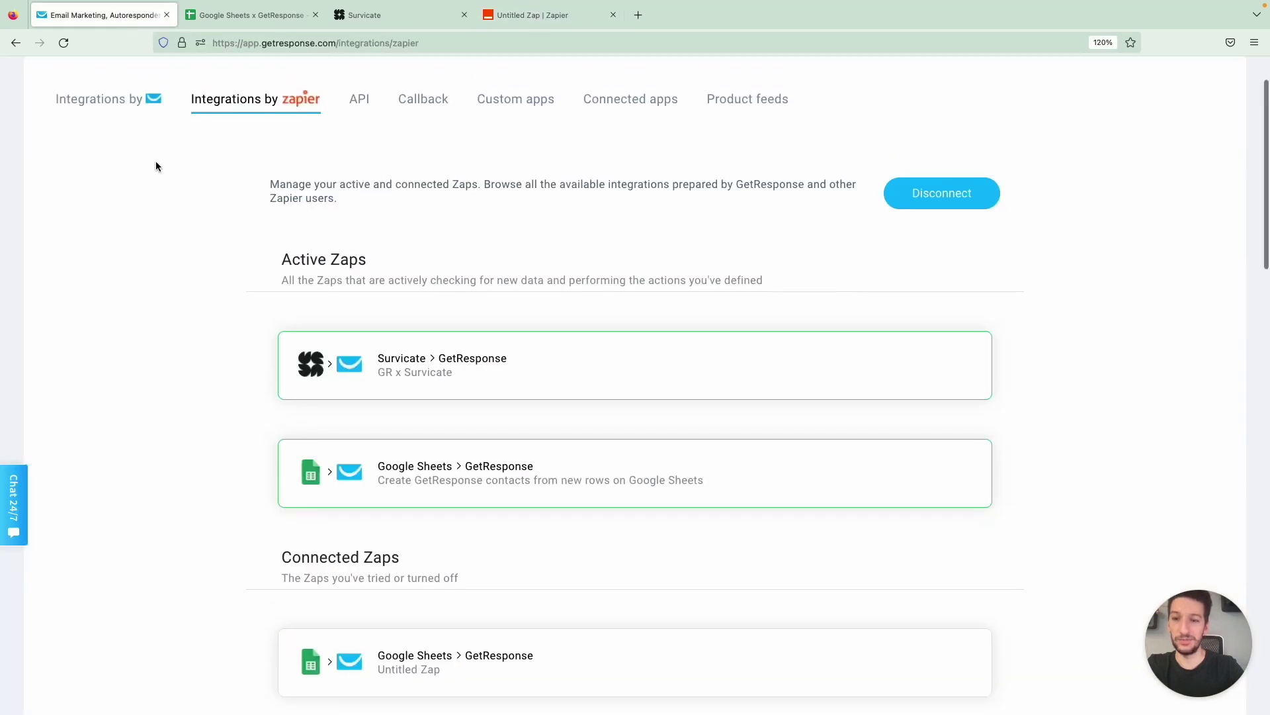
click(201, 88)
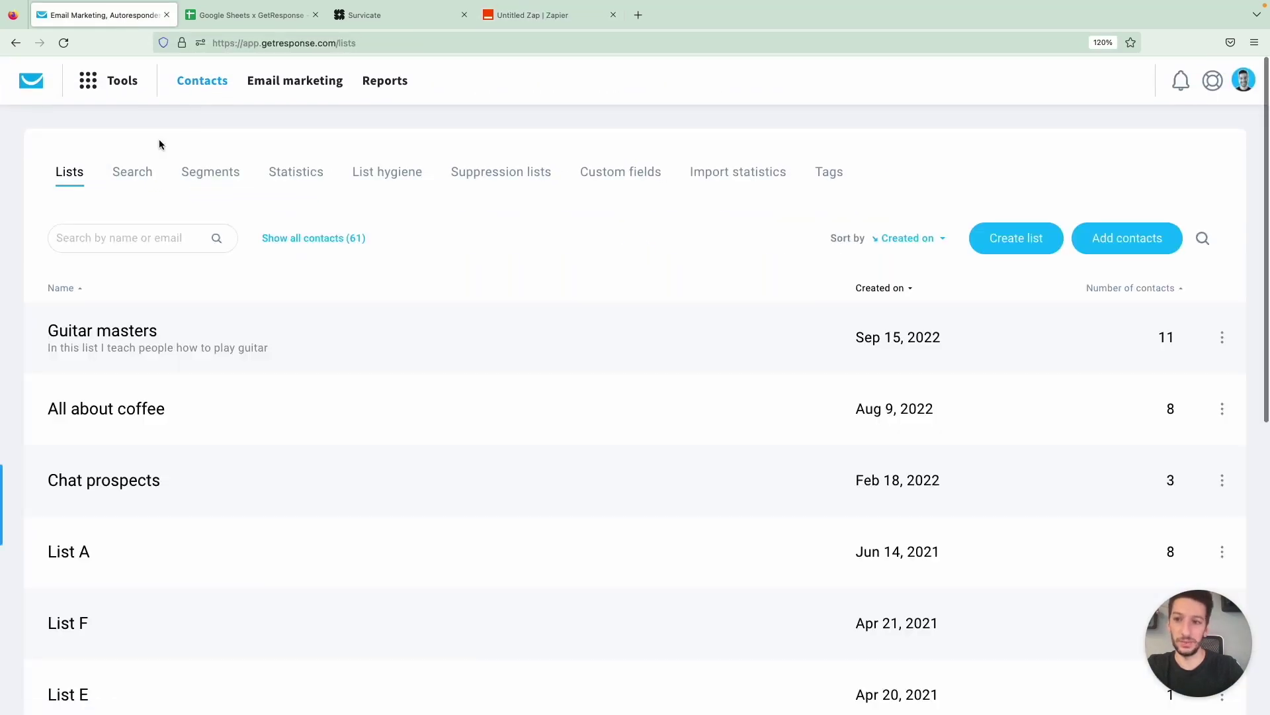
click(100, 421)
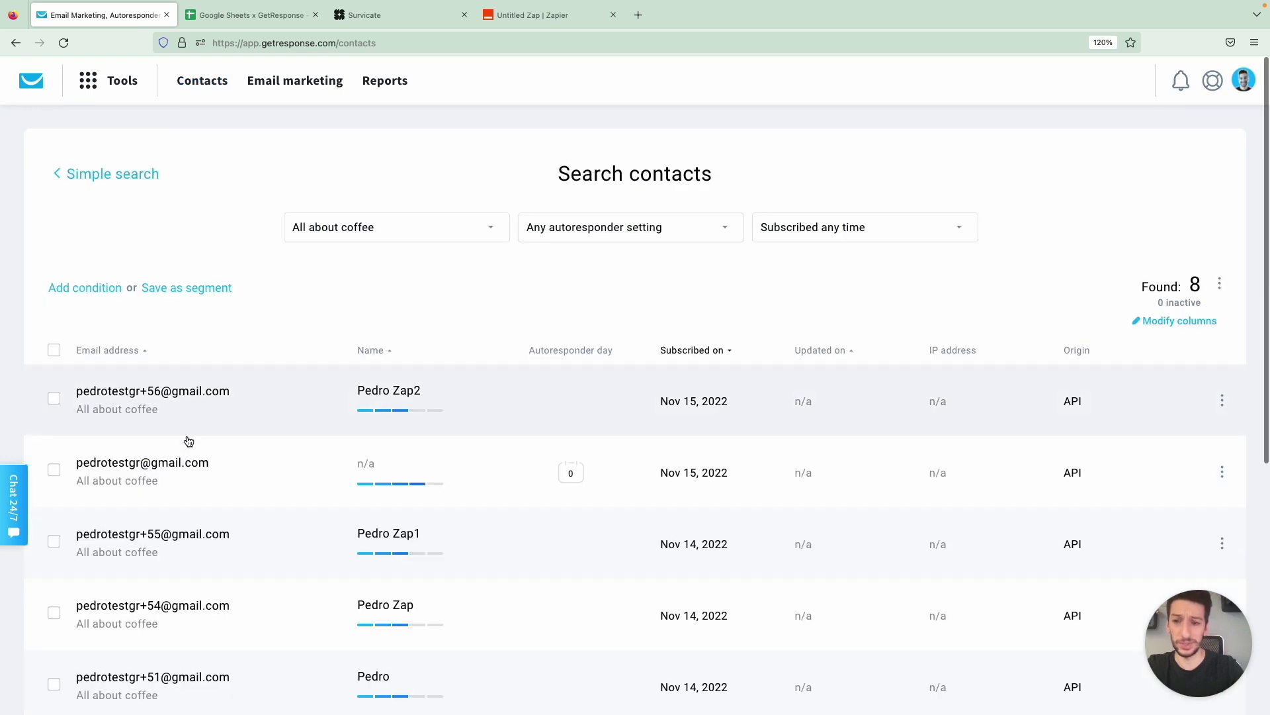
scroll(189, 441, down, 6)
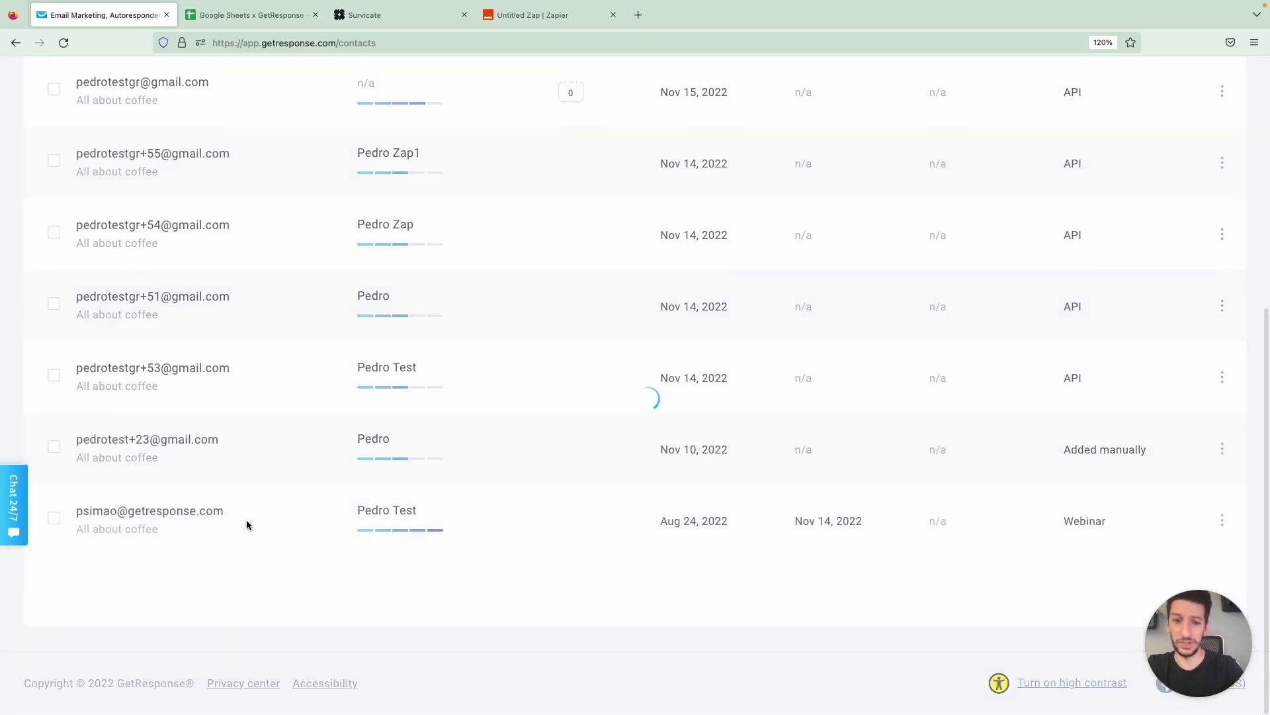
click(246, 521)
Check the contact's Custom fields and Tags, showing origin zapier and the survey tag
scroll(149, 523, down, 2)
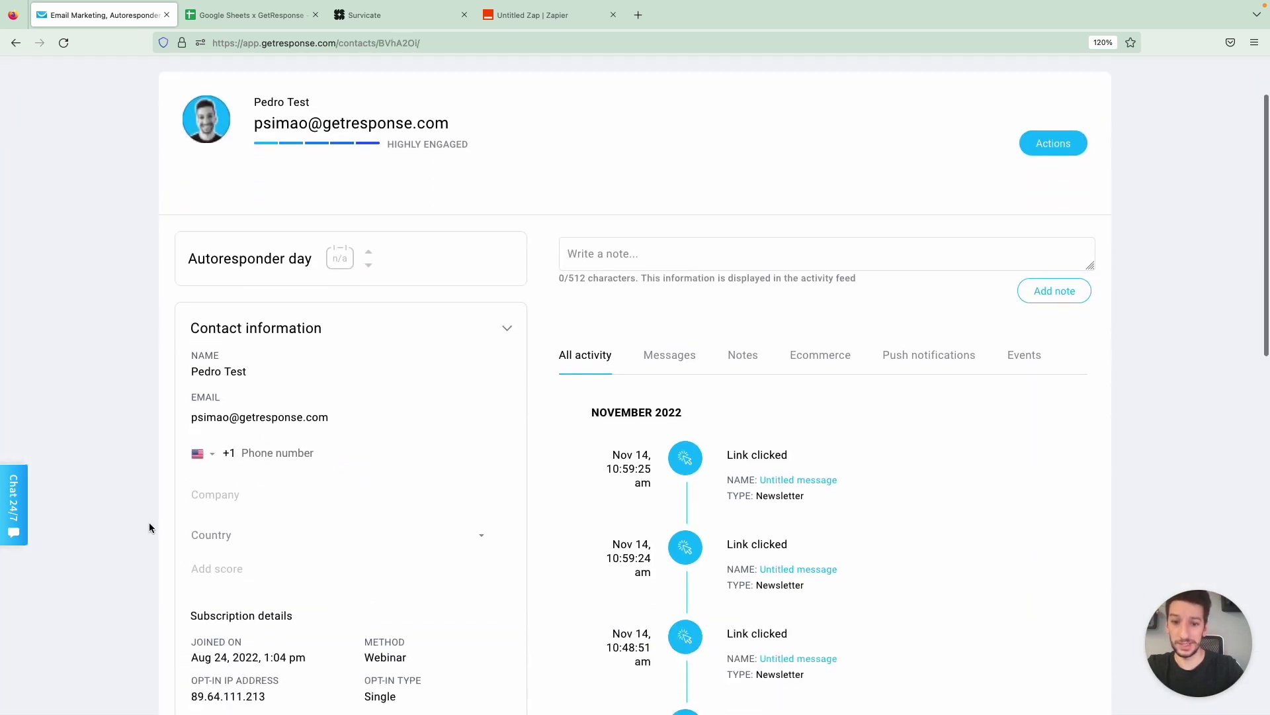
scroll(148, 527, down, 5)
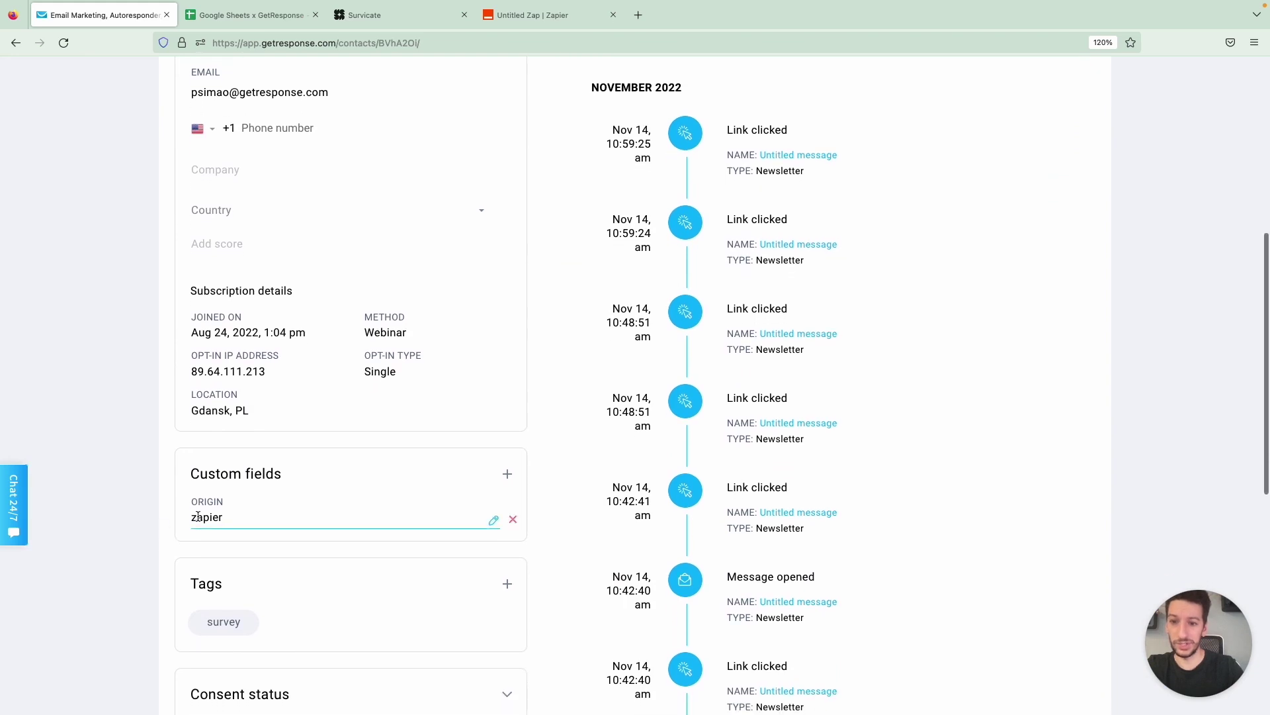
scroll(204, 518, down, 2)
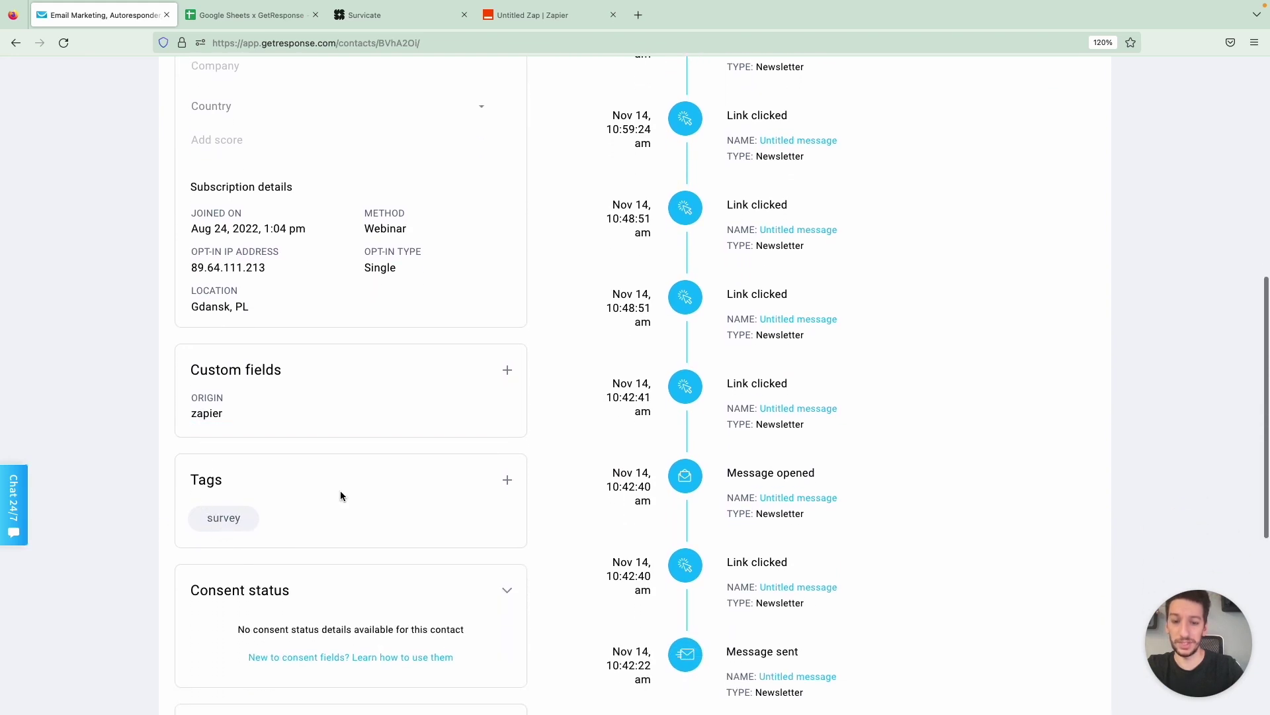
scroll(340, 490, down, 1)
scroll(340, 490, up, 8)
scroll(332, 482, down, 1)
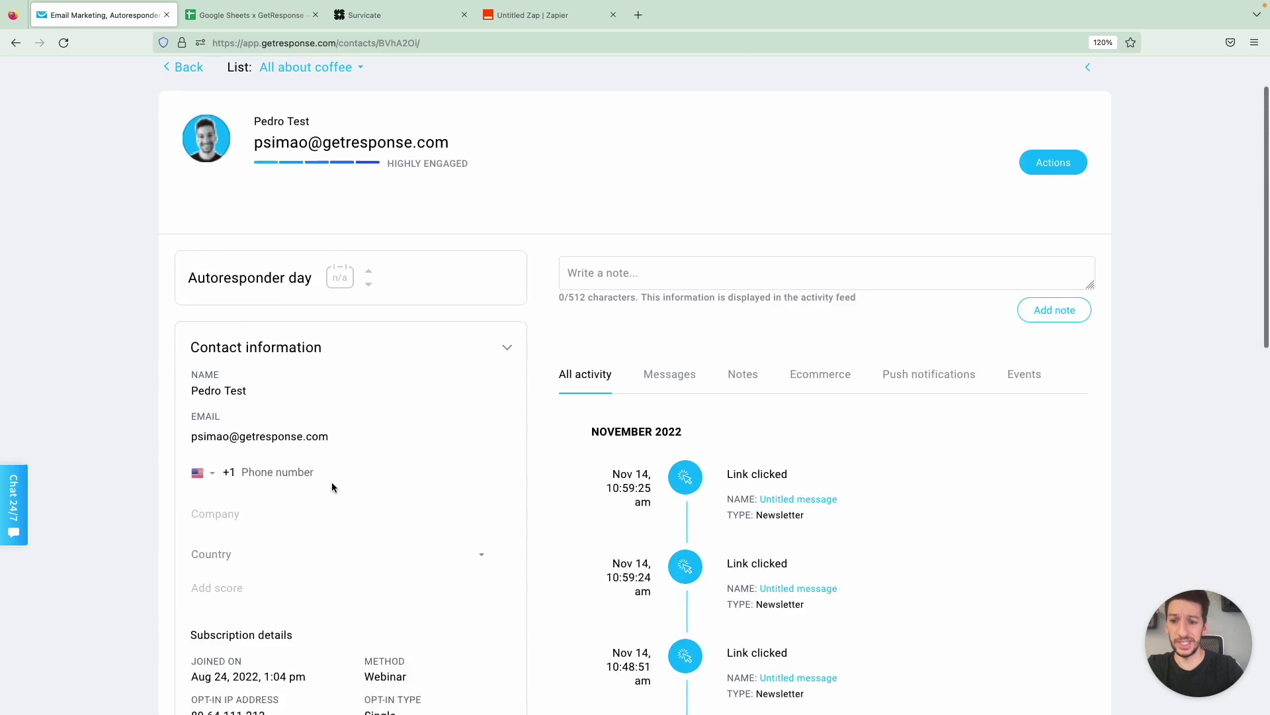
scroll(332, 482, down, 2)
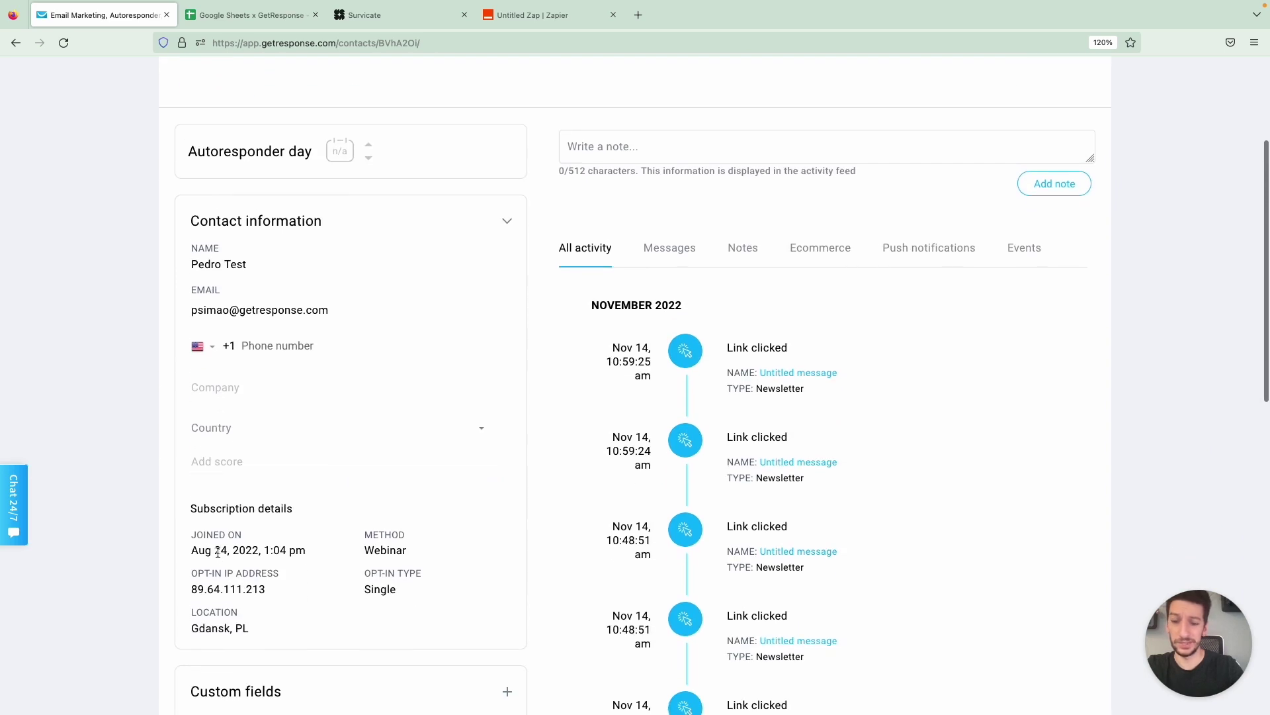
click(263, 556)
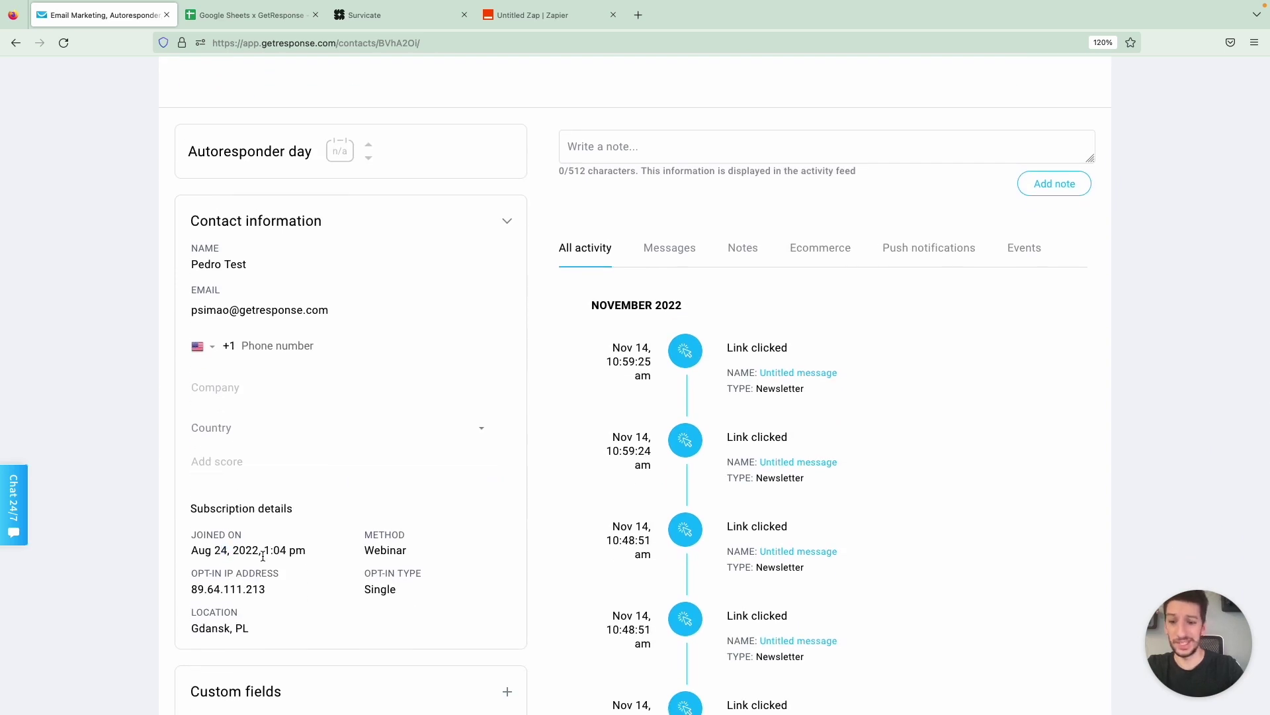
scroll(340, 514, down, 1)
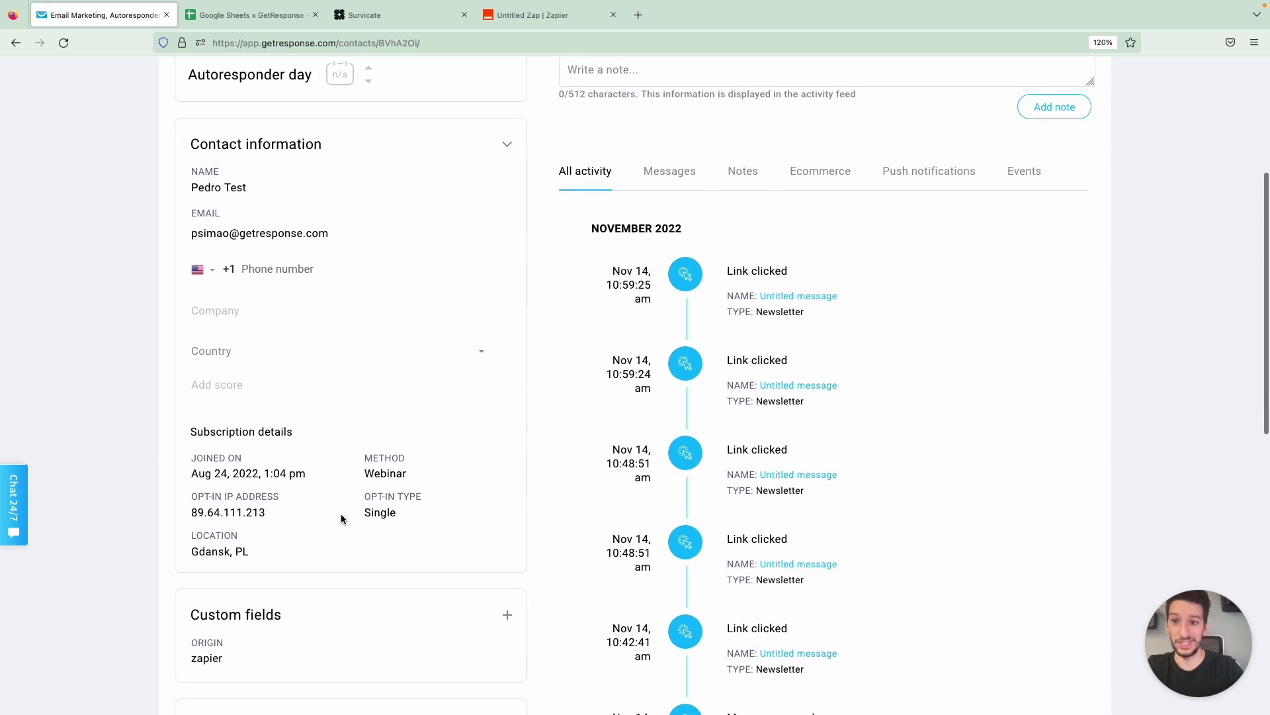
scroll(342, 518, down, 3)
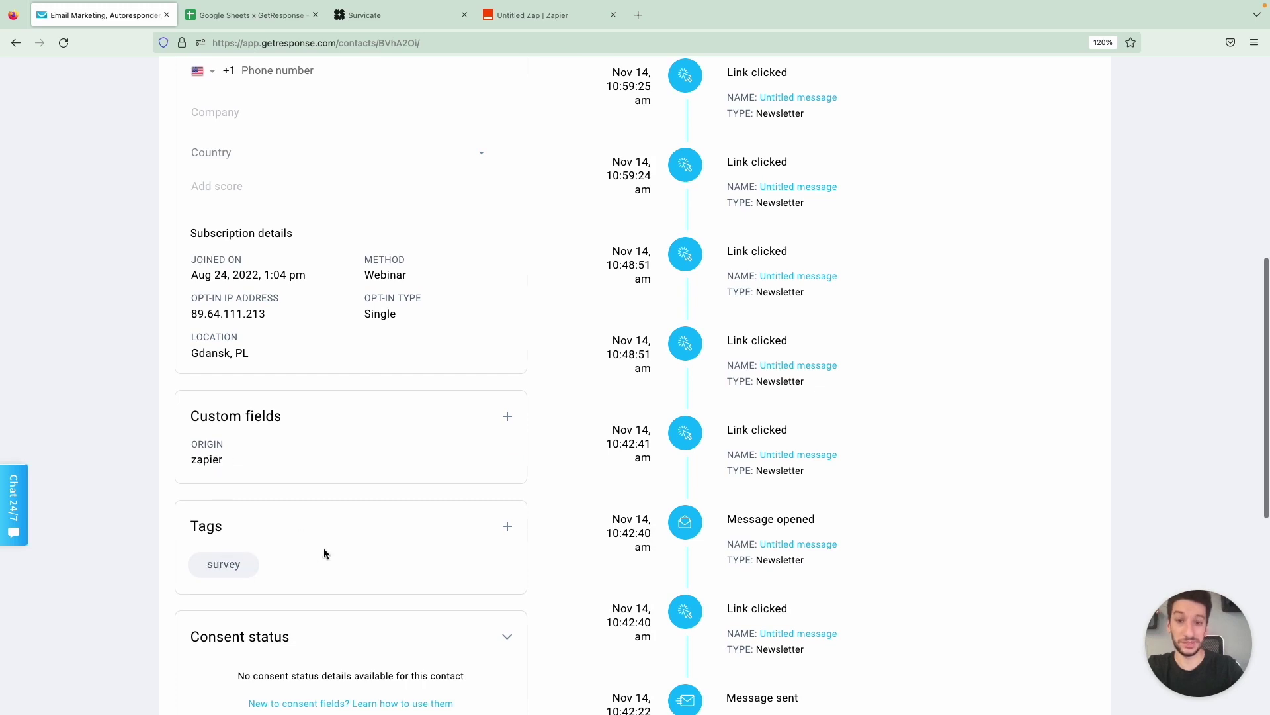
scroll(323, 551, up, 3)
scroll(324, 548, up, 4)
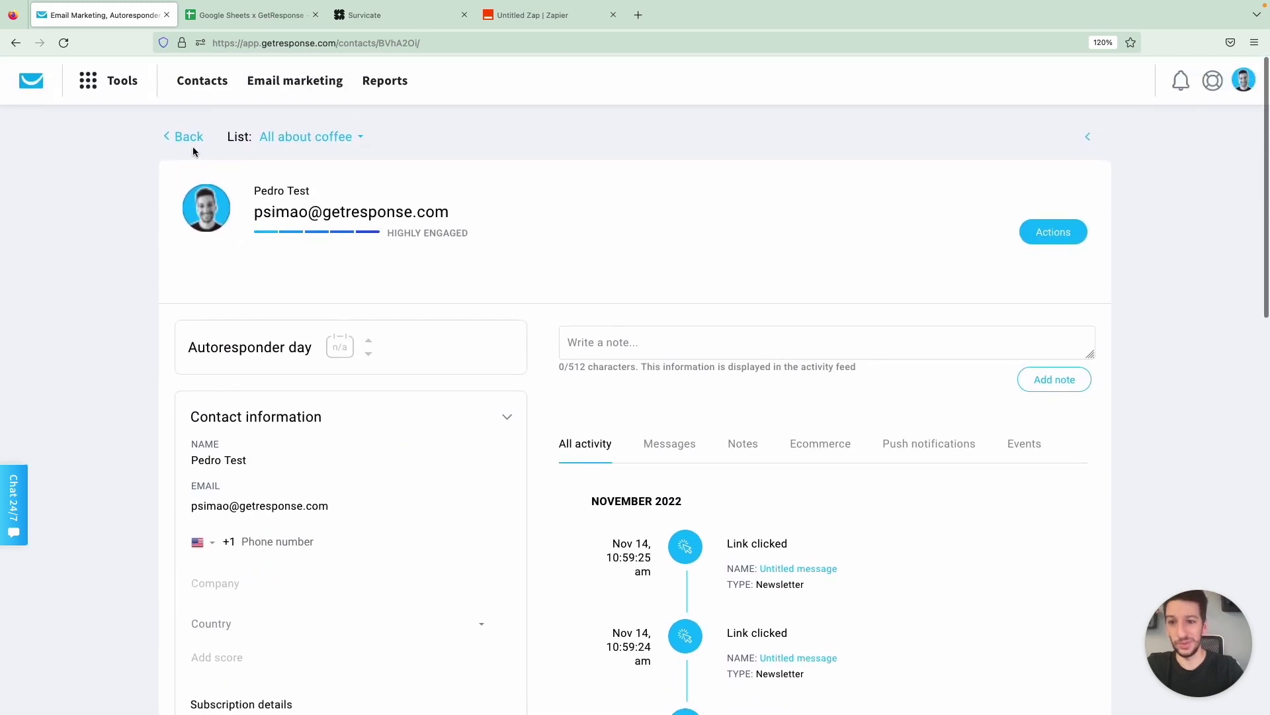
Return to the contact search results and add a new contact-details search condition
click(191, 139)
click(92, 286)
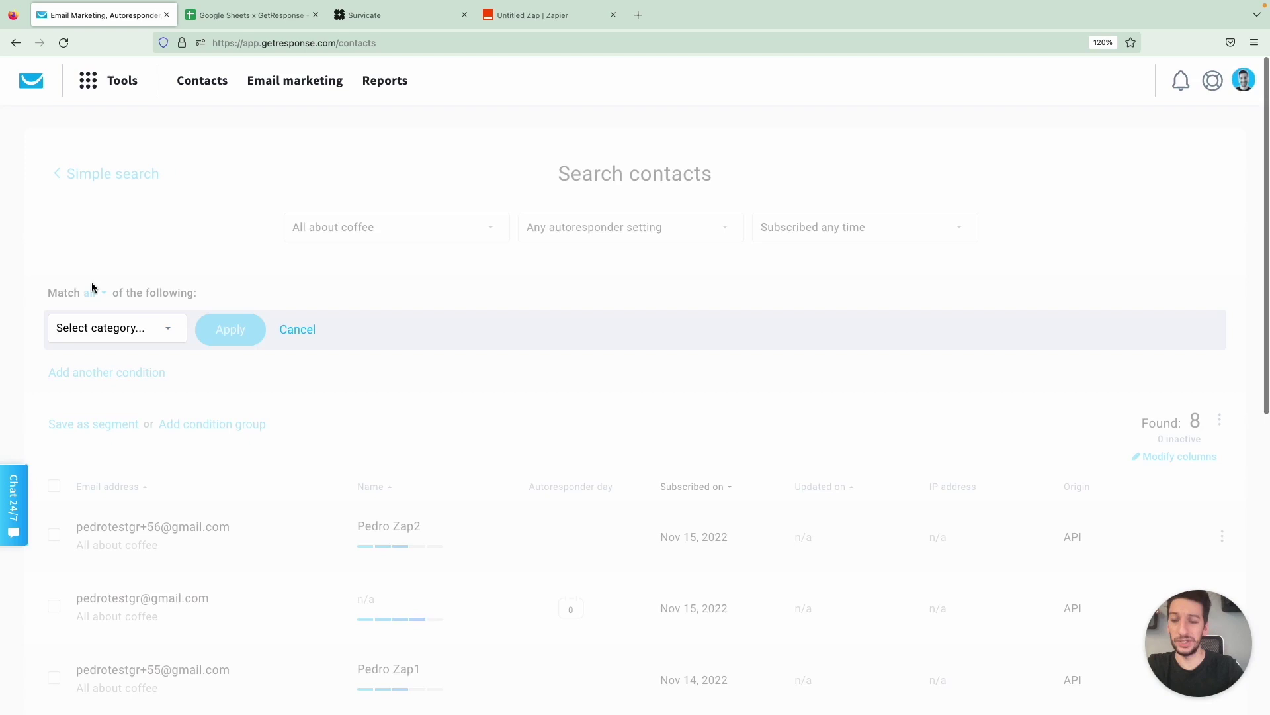
click(111, 329)
click(114, 401)
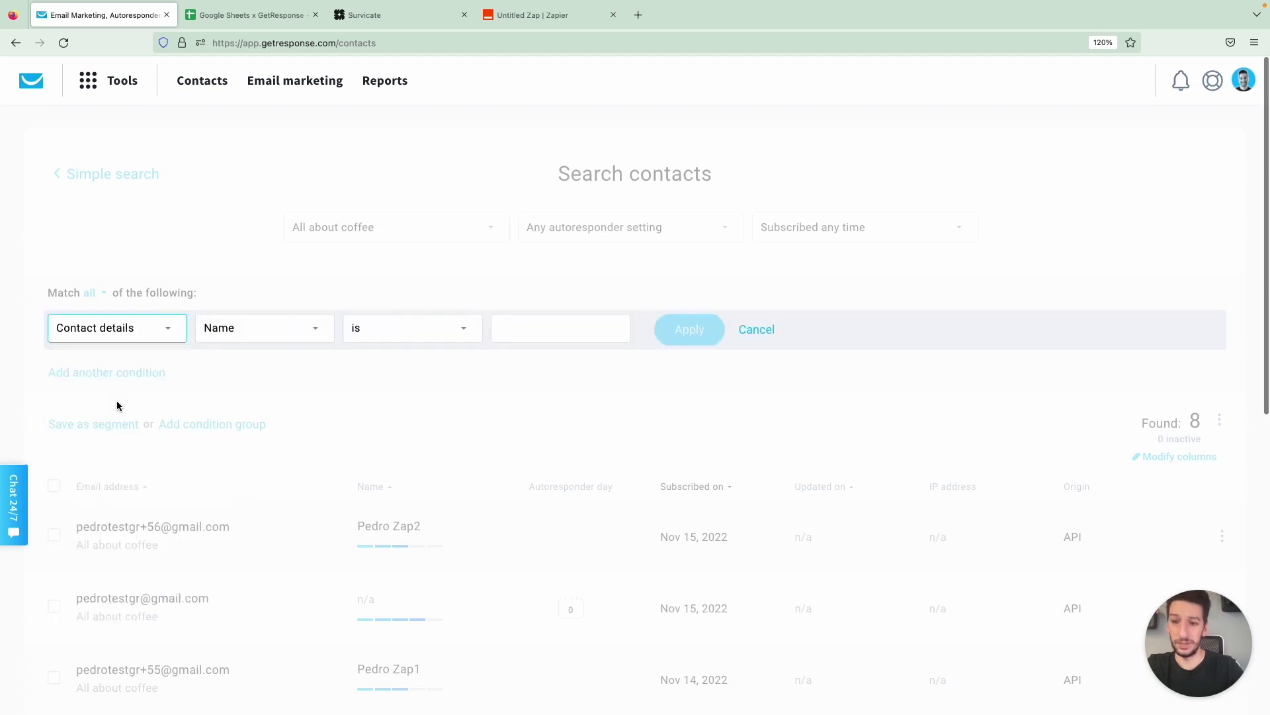
click(234, 338)
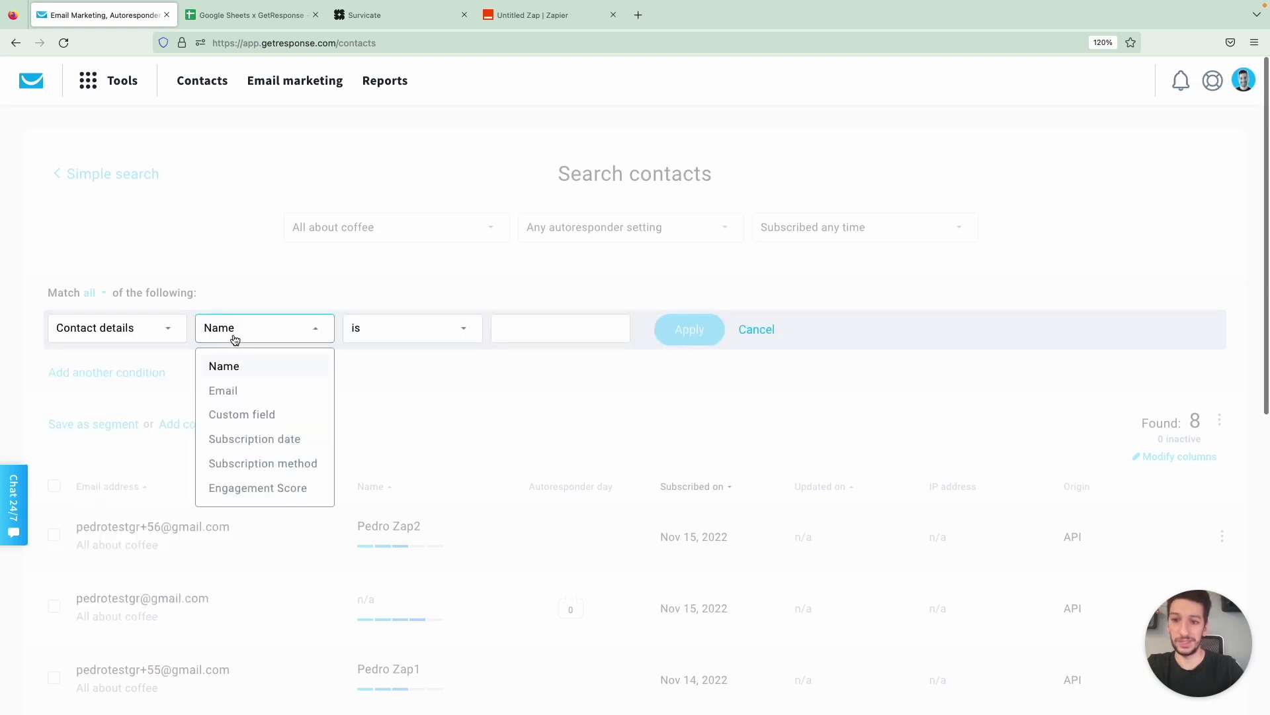
click(283, 415)
Change the condition to Tags 'is assigned' survey and apply it, leaving 1 match
click(319, 327)
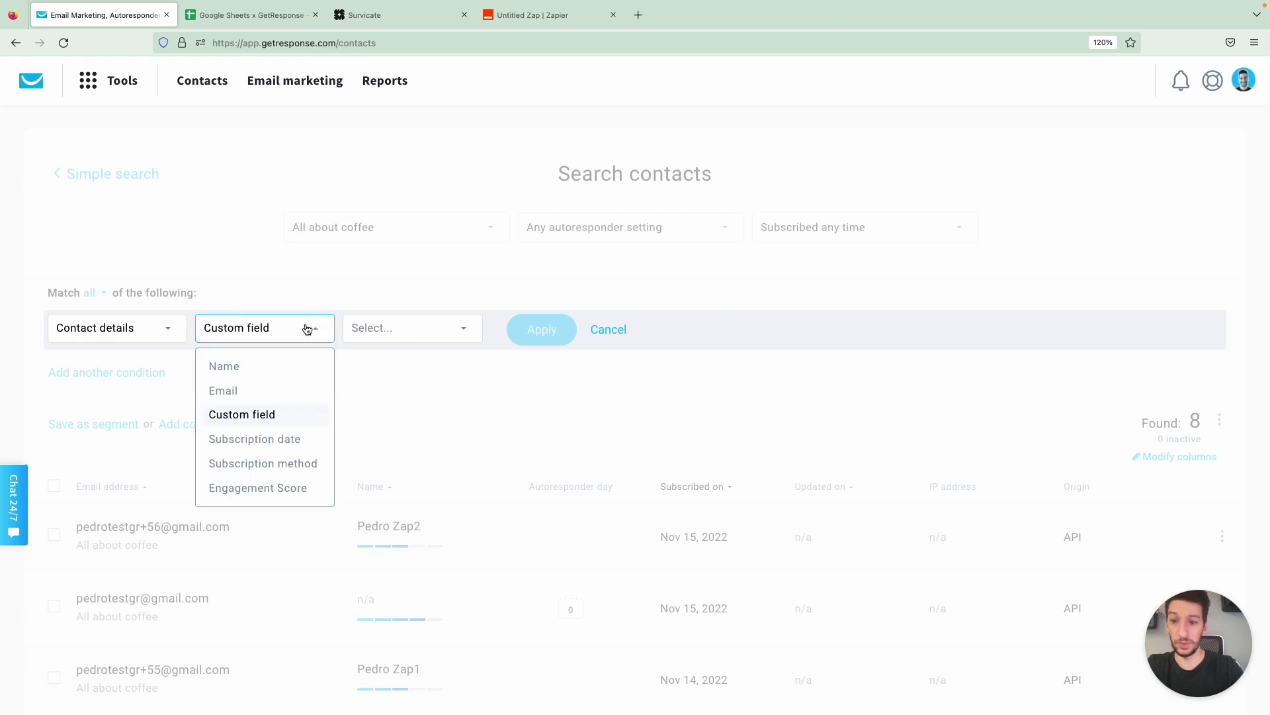
click(150, 331)
click(126, 495)
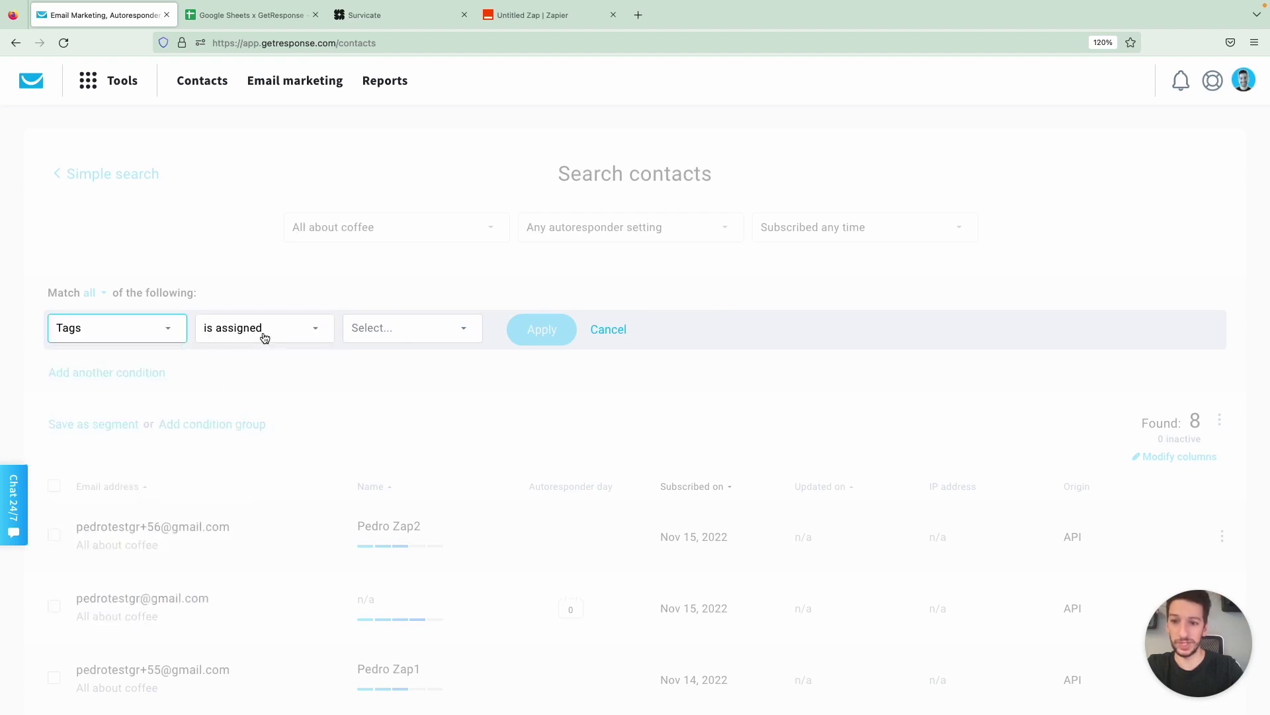
click(264, 334)
click(406, 331)
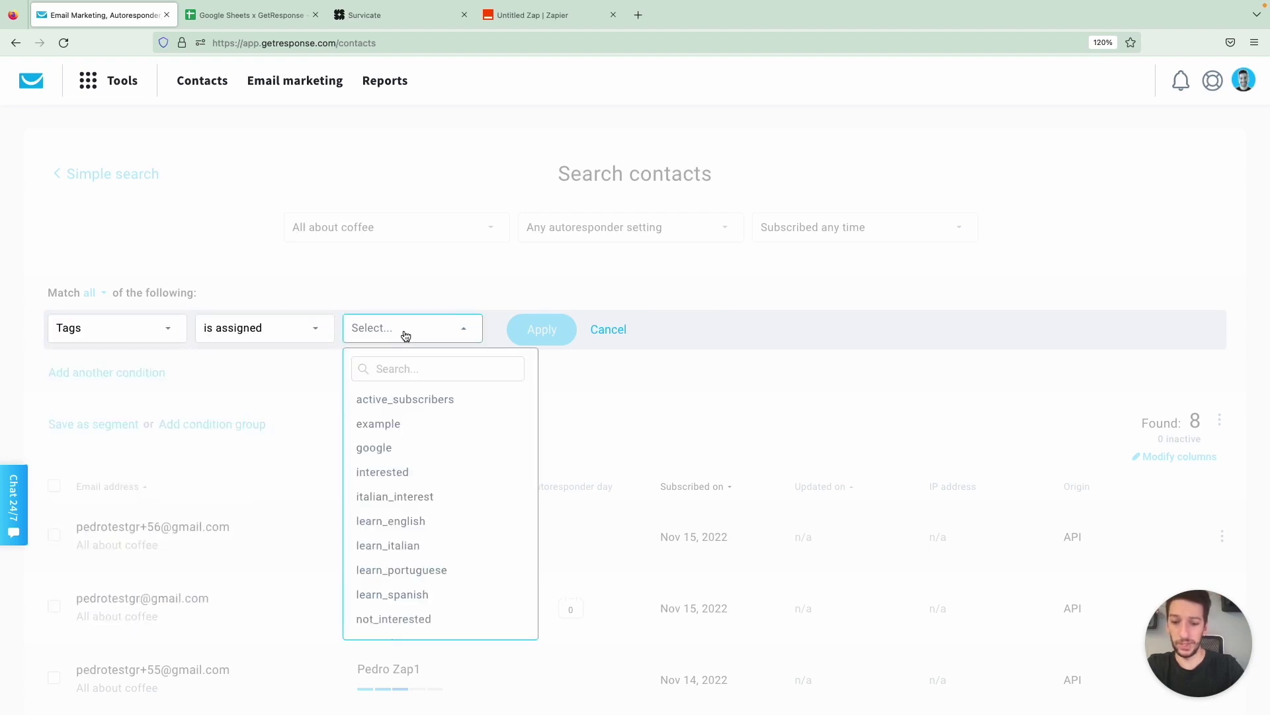
text(survey)
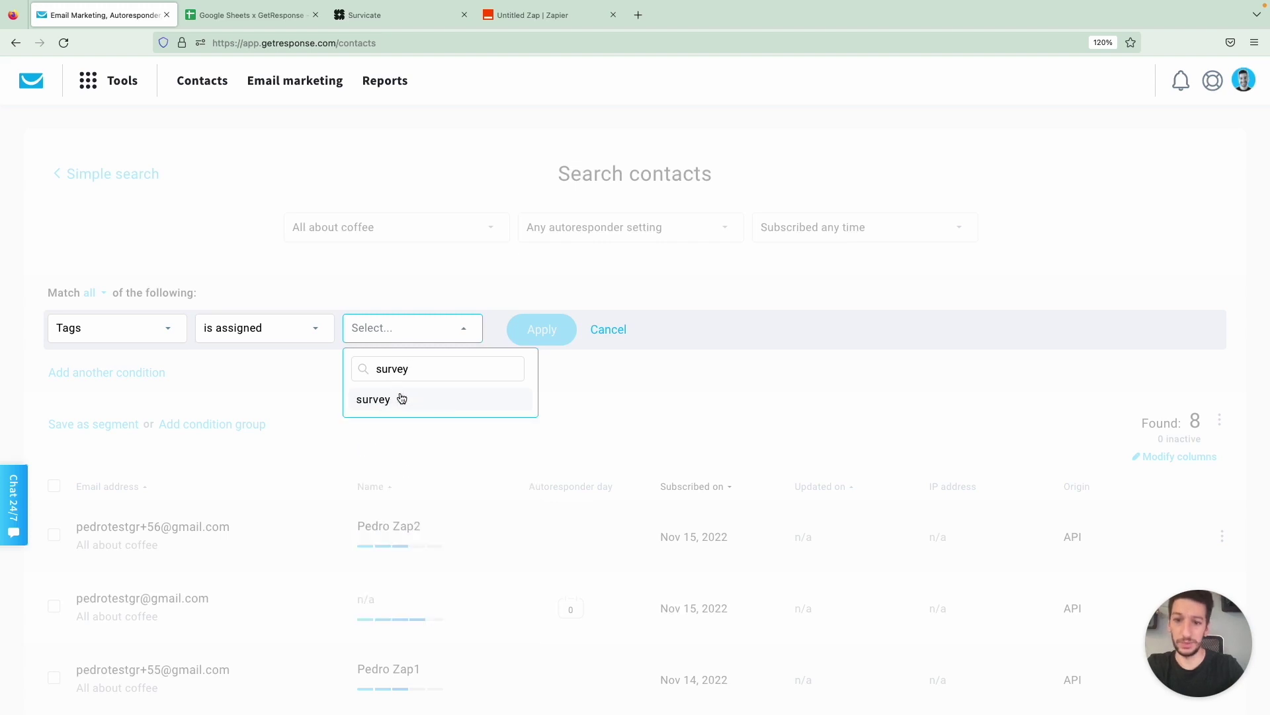
click(400, 408)
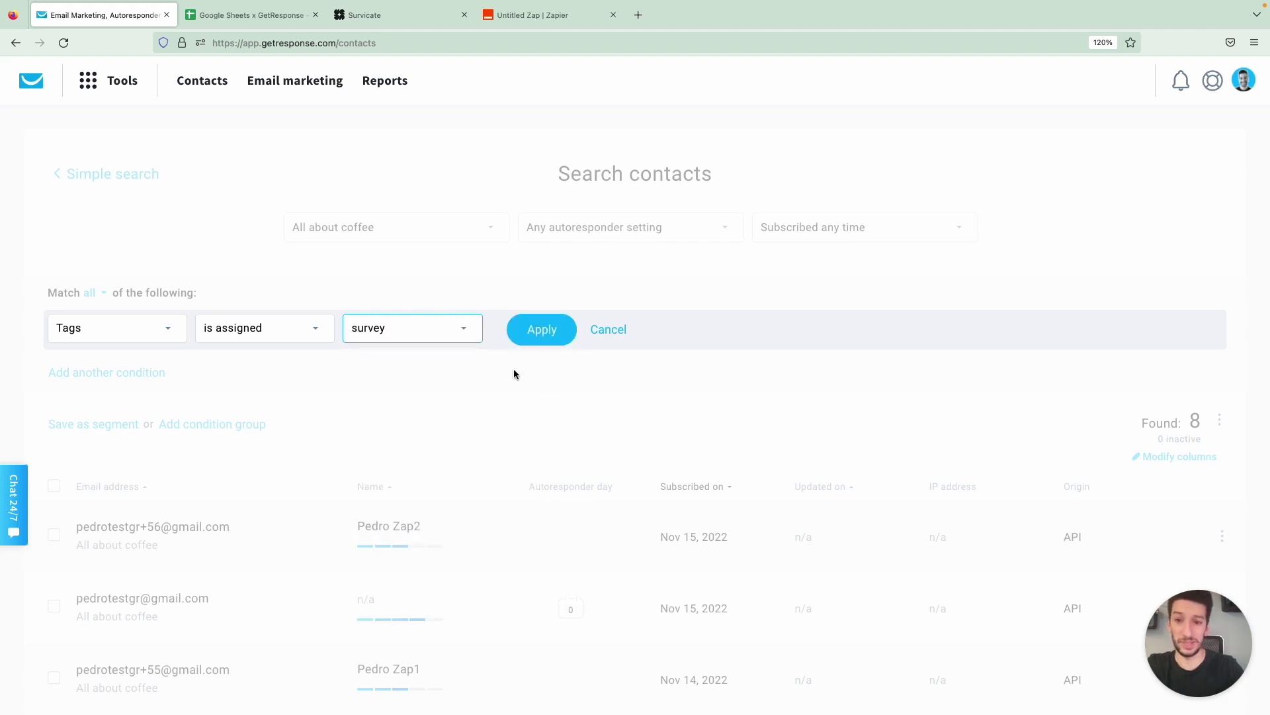
click(537, 339)
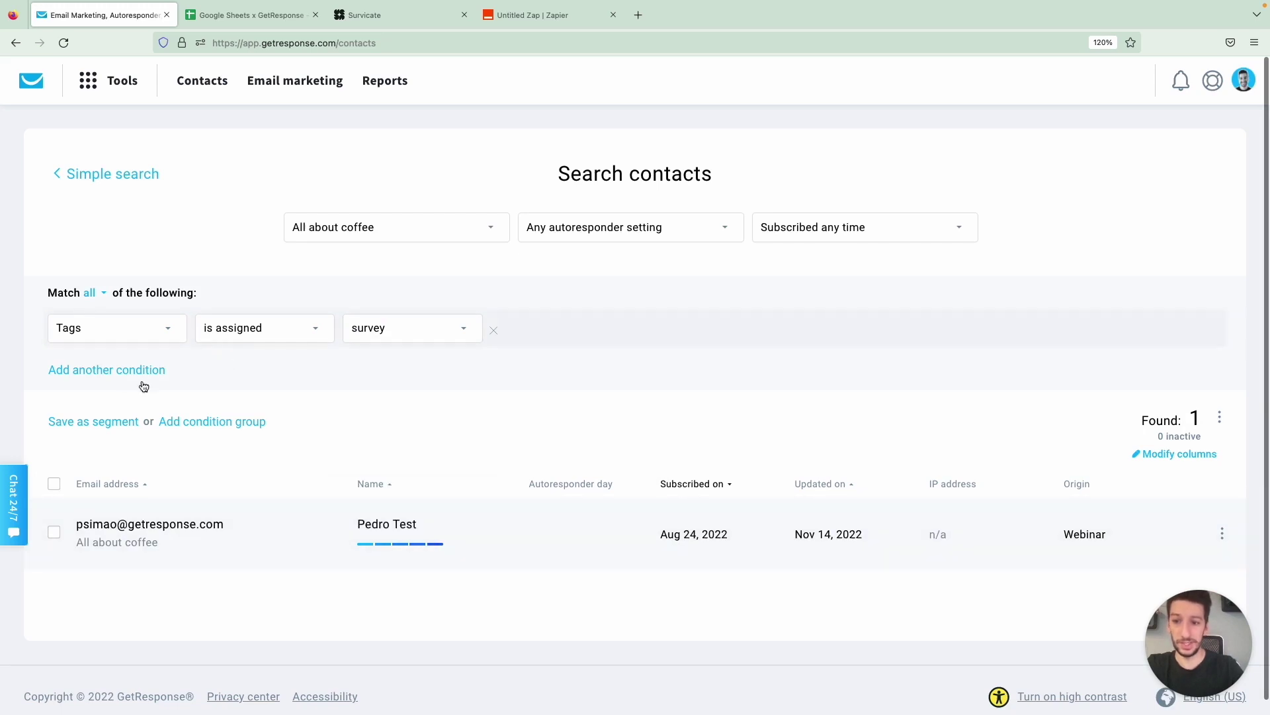
Save the tag-filtered search as segment 'survey_respondents', then return to the GetResponse dashboard
click(107, 421)
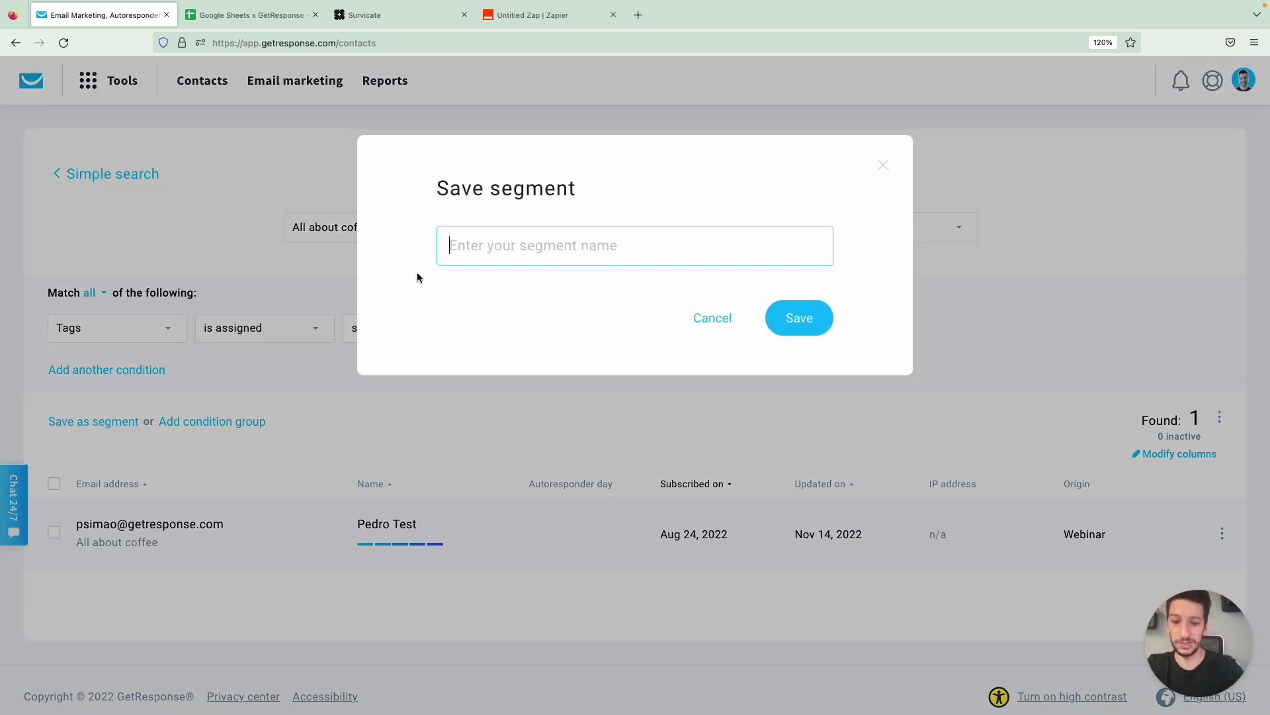
text(survey_respondents)
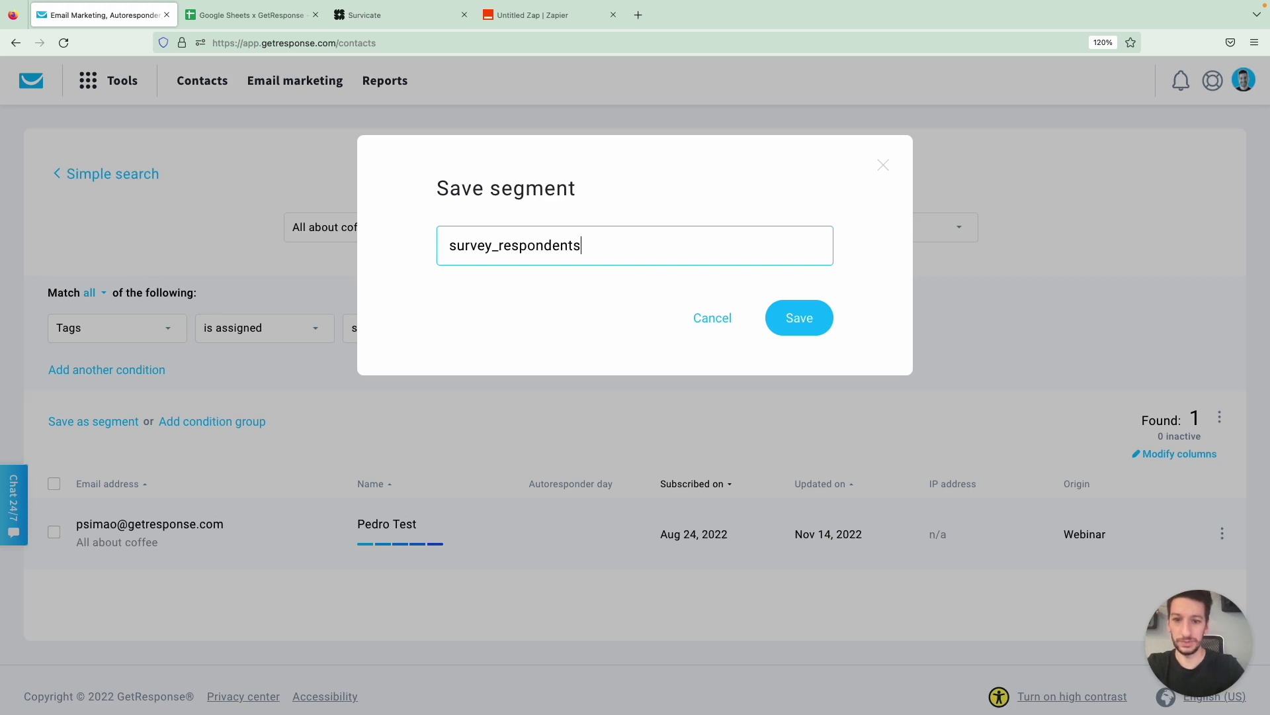
click(795, 321)
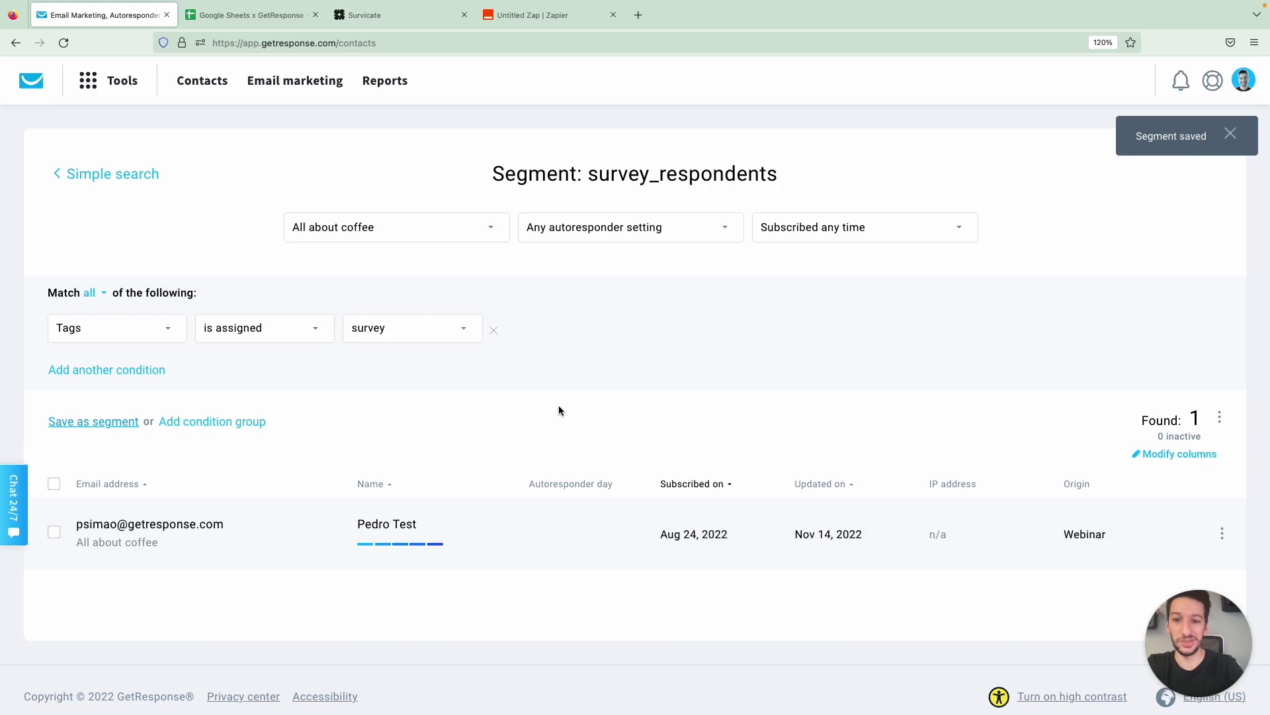
click(35, 85)
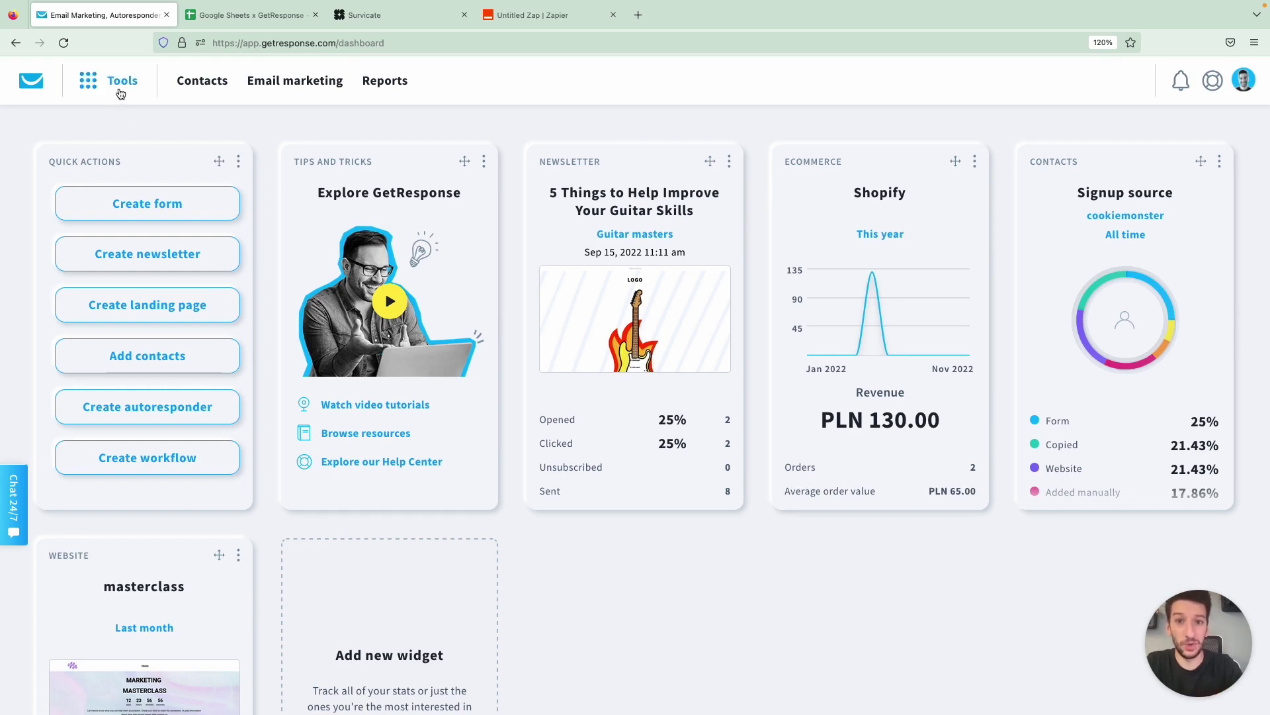
Go to Integrations and API > Zapier and scroll past the active Zaps to the templates
click(120, 92)
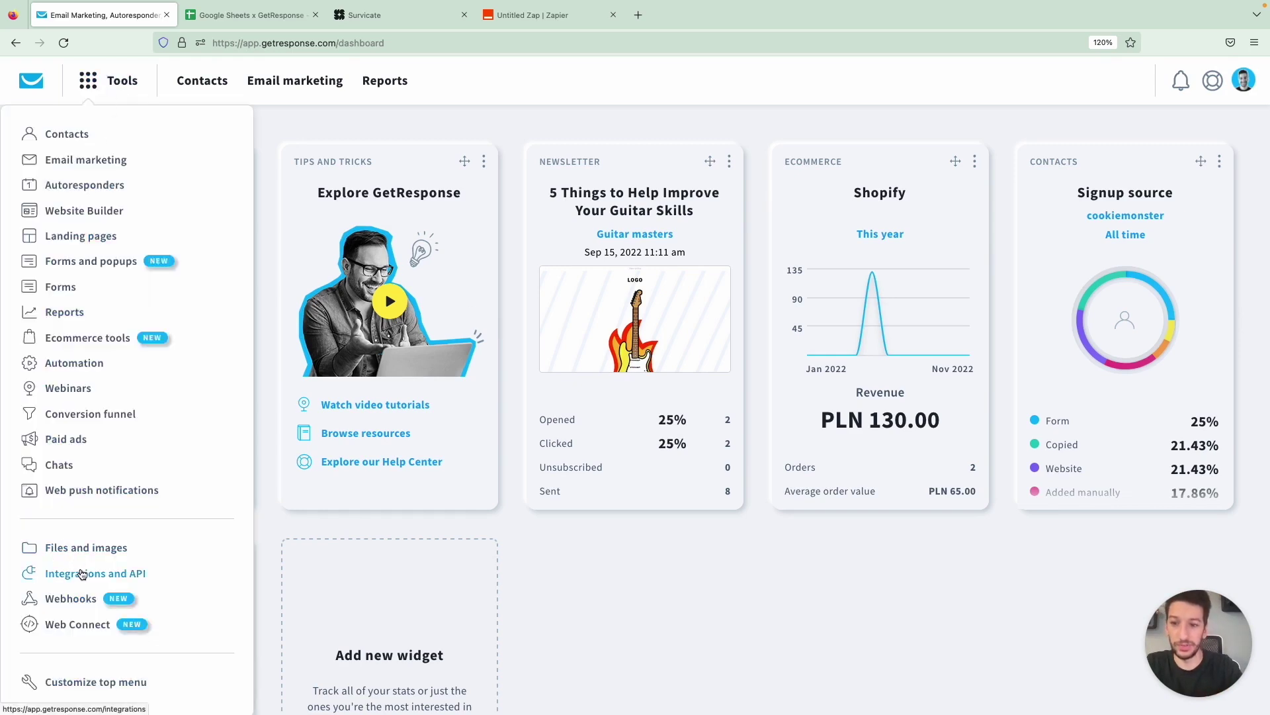
click(79, 573)
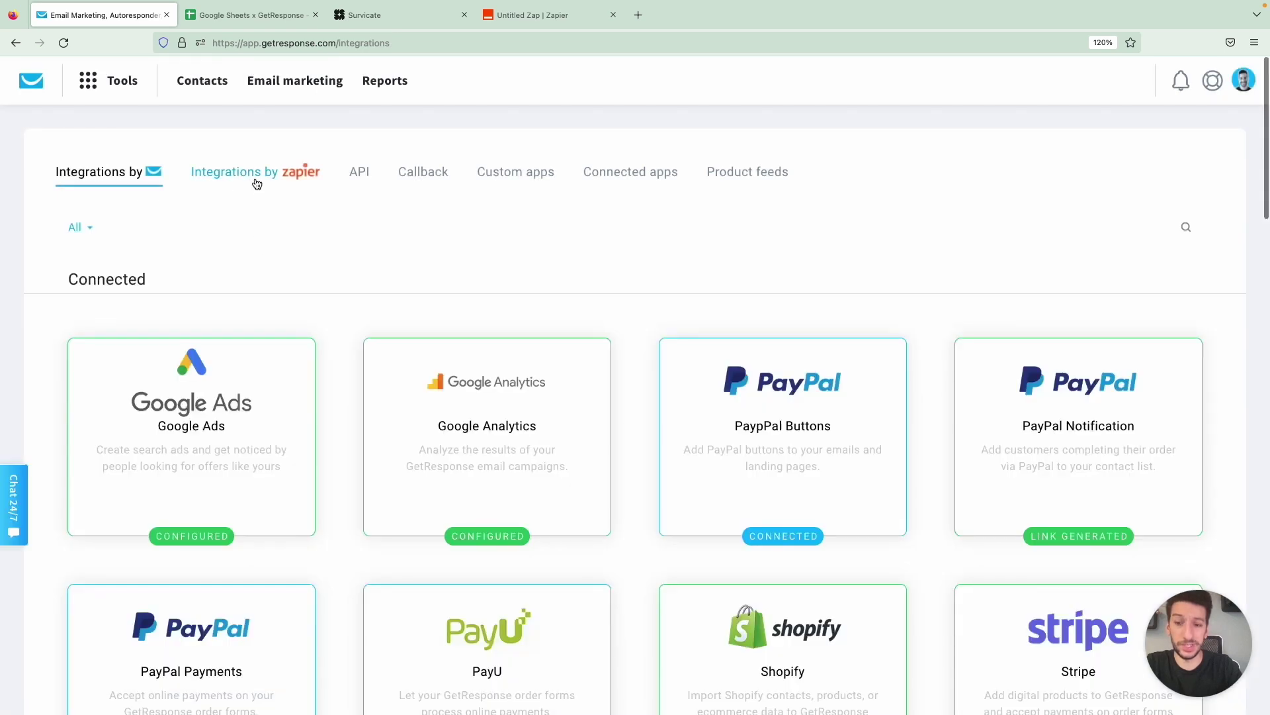
click(256, 184)
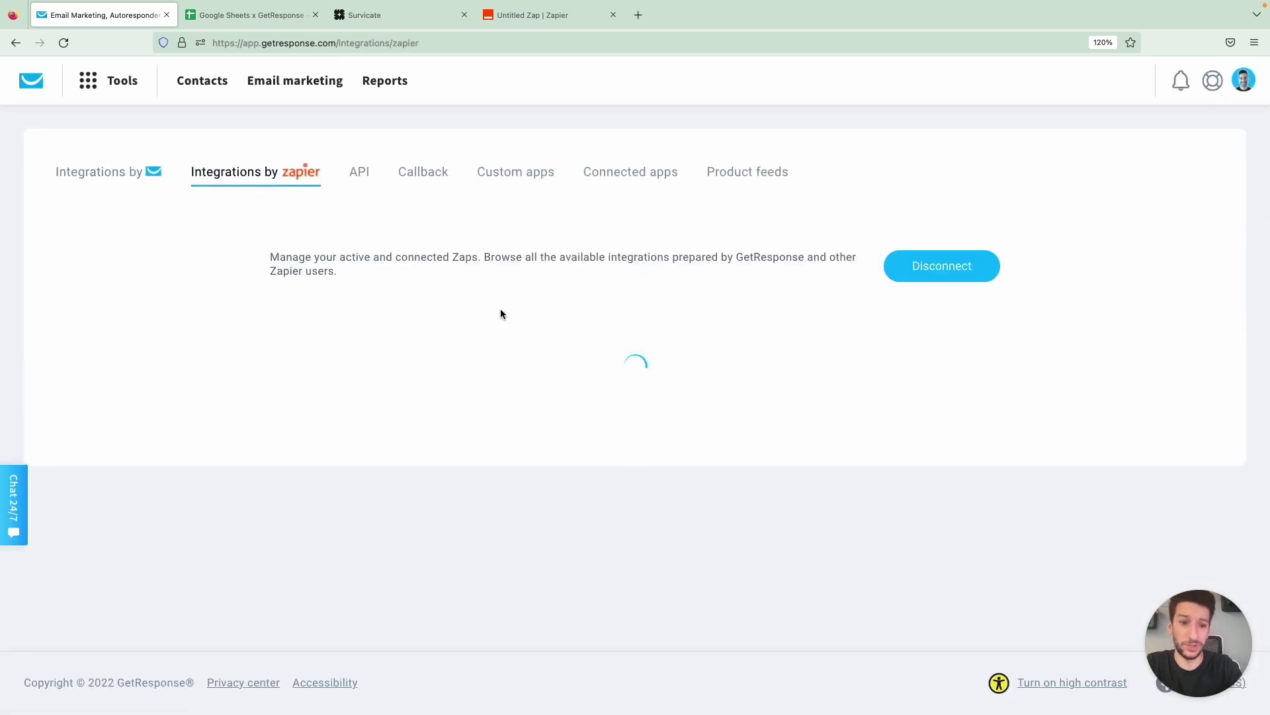
scroll(509, 285, down, 3)
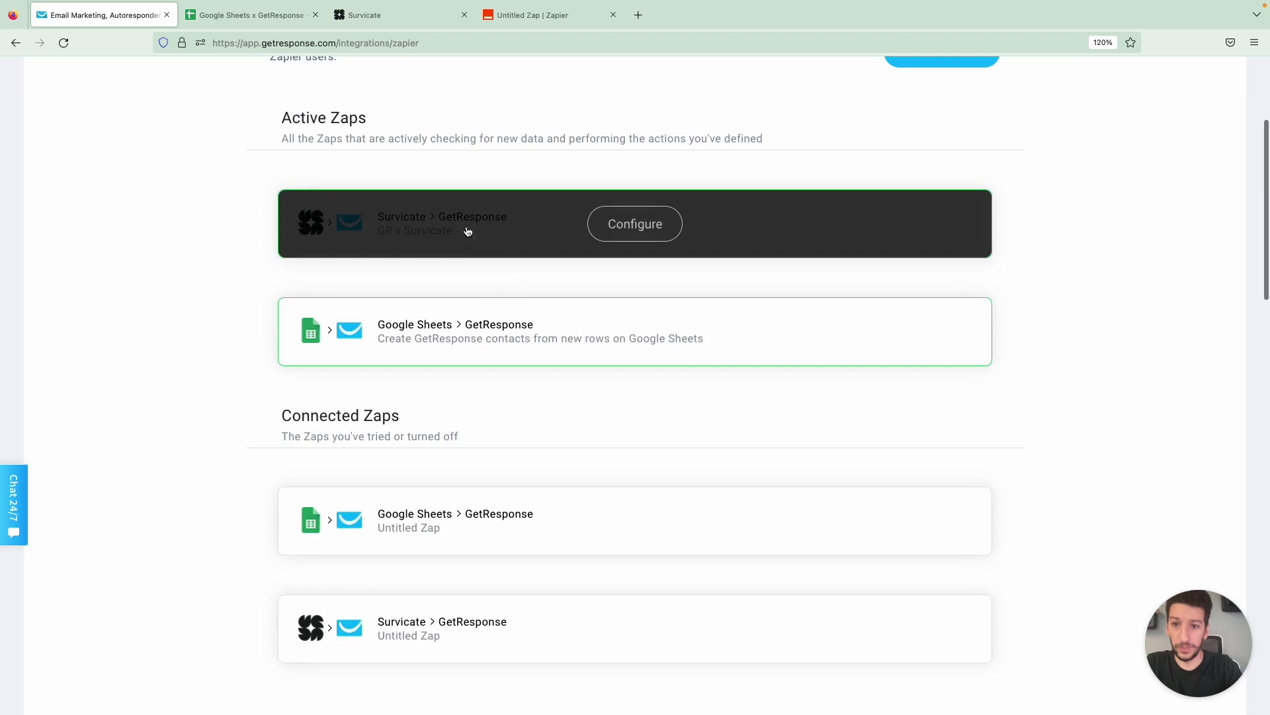
scroll(494, 297, down, 2)
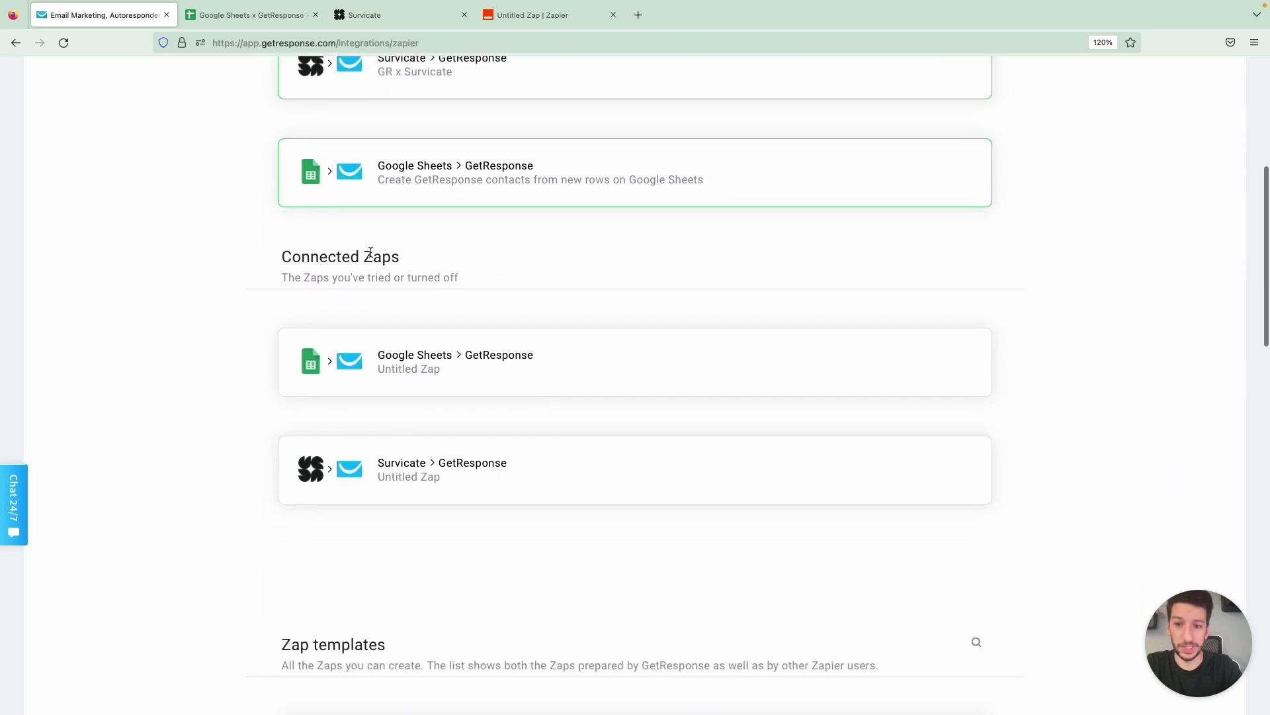
scroll(506, 381, down, 2)
scroll(506, 381, down, 5)
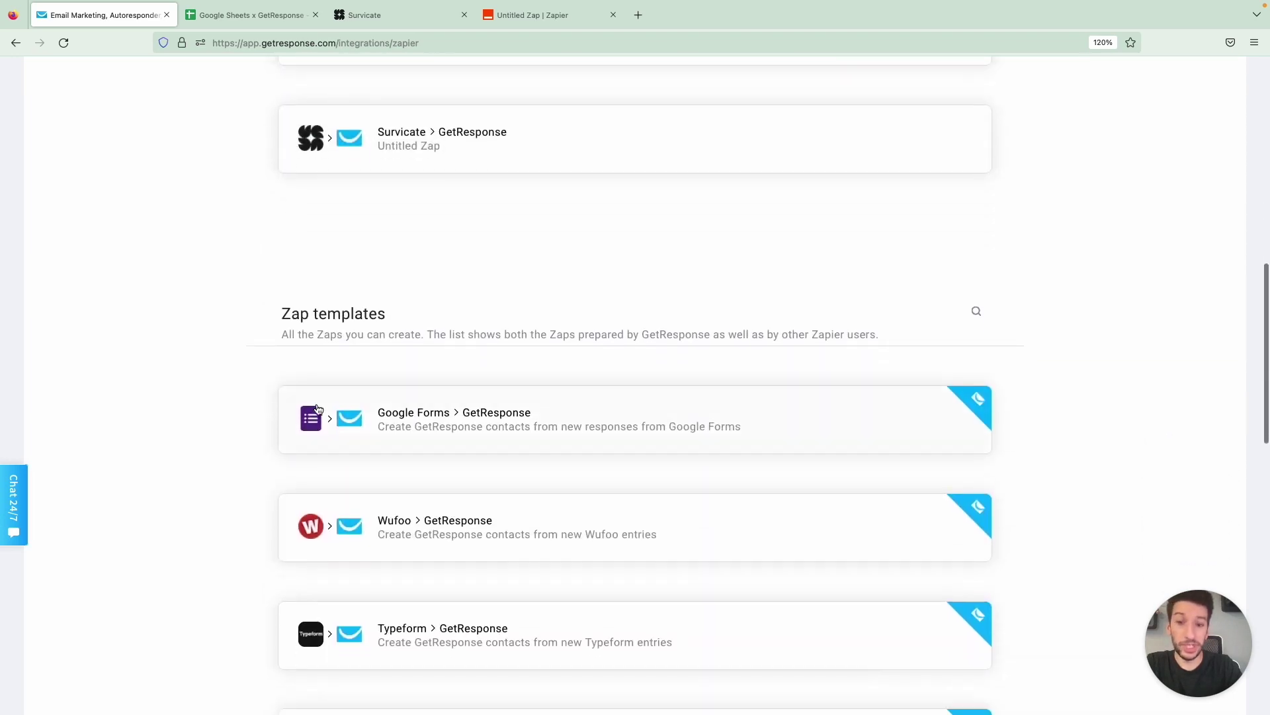
scroll(249, 428, down, 1)
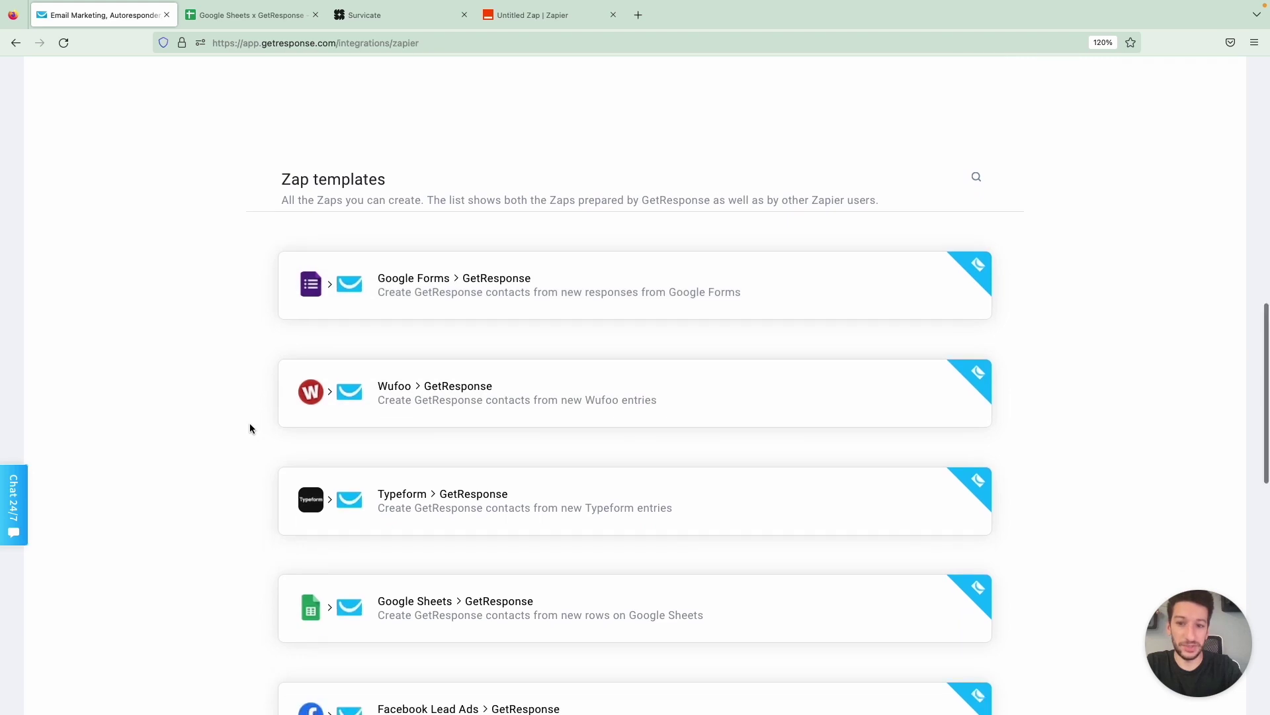
scroll(229, 421, down, 2)
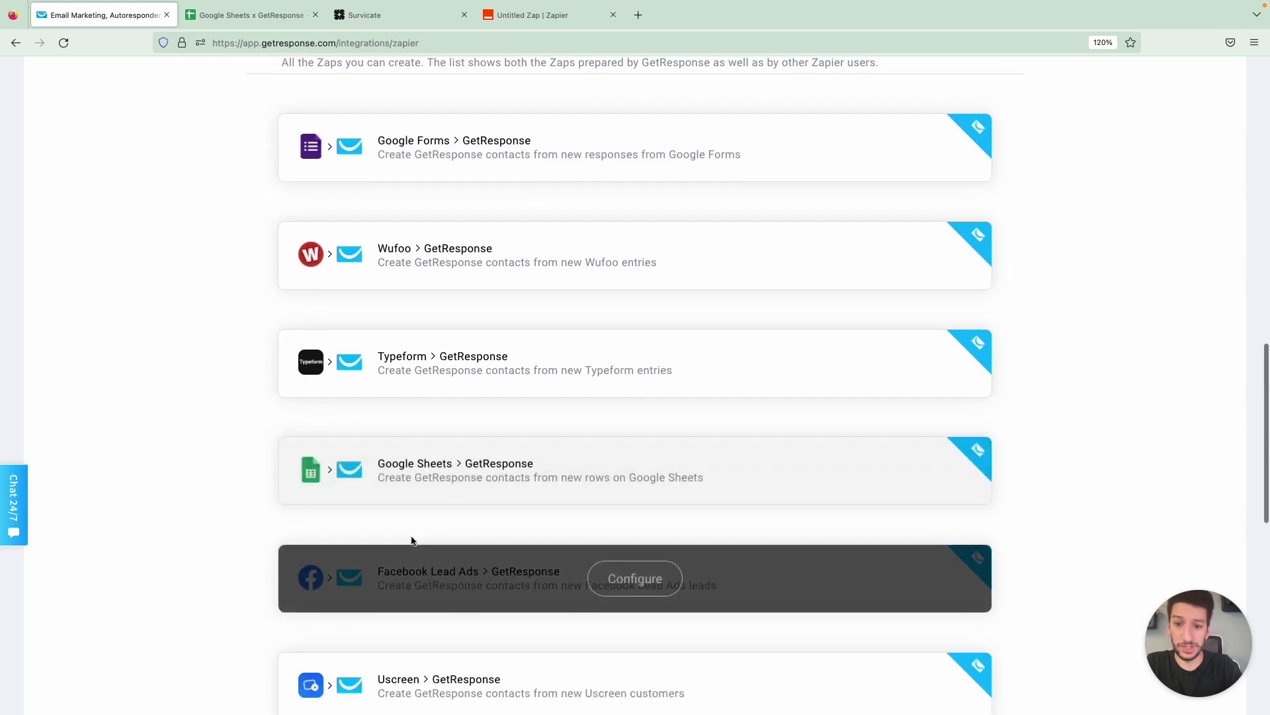
Start the Google Sheets to GetResponse template setup, accepting the cookie notice
click(617, 479)
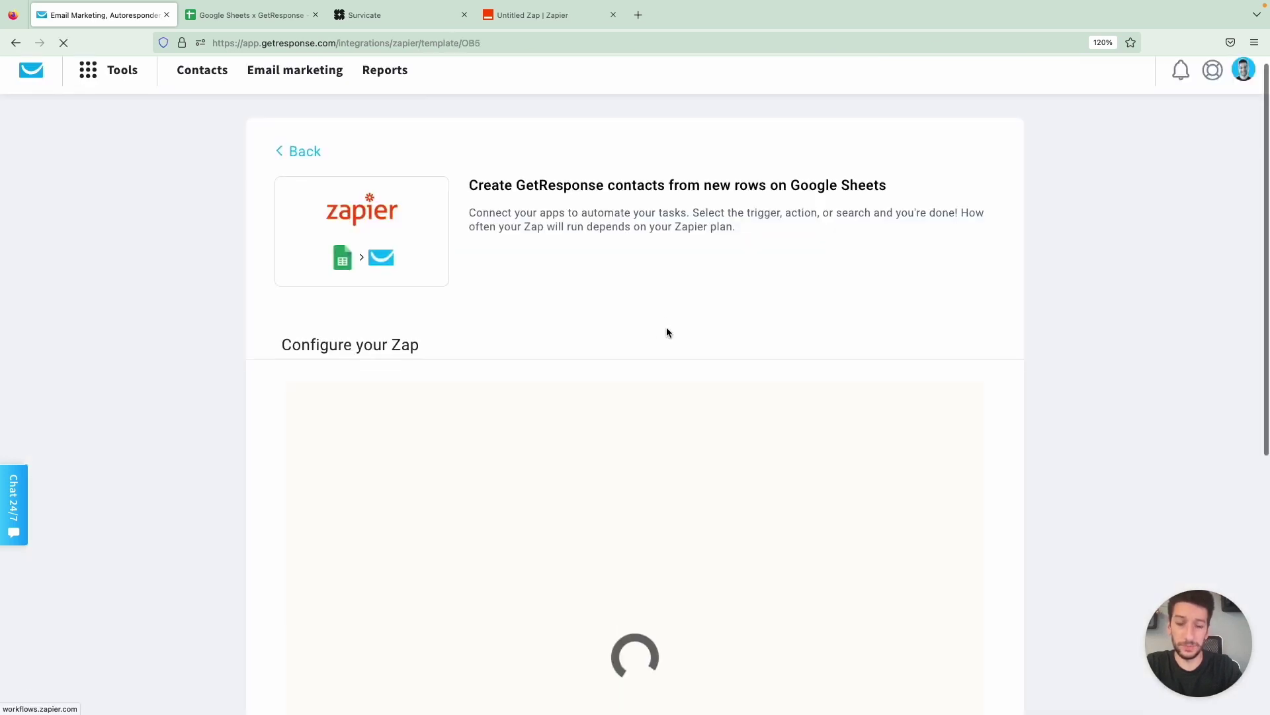
scroll(666, 327, down, 5)
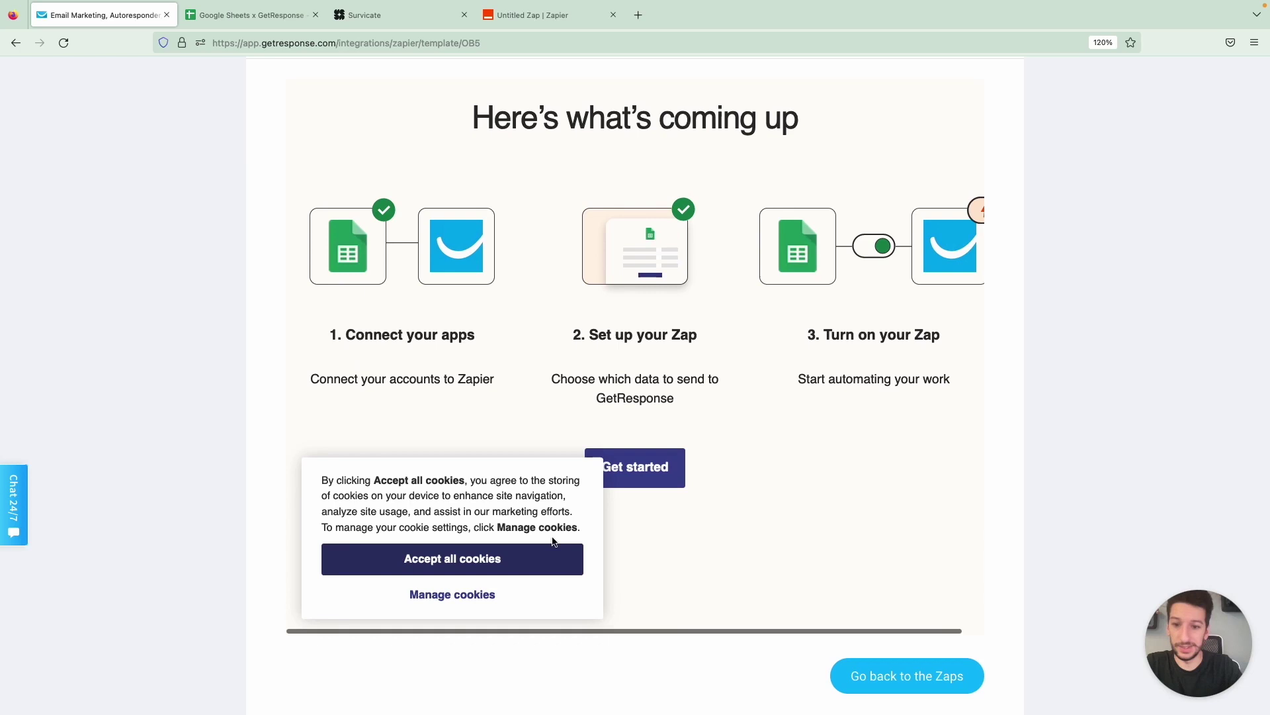
click(565, 560)
click(629, 481)
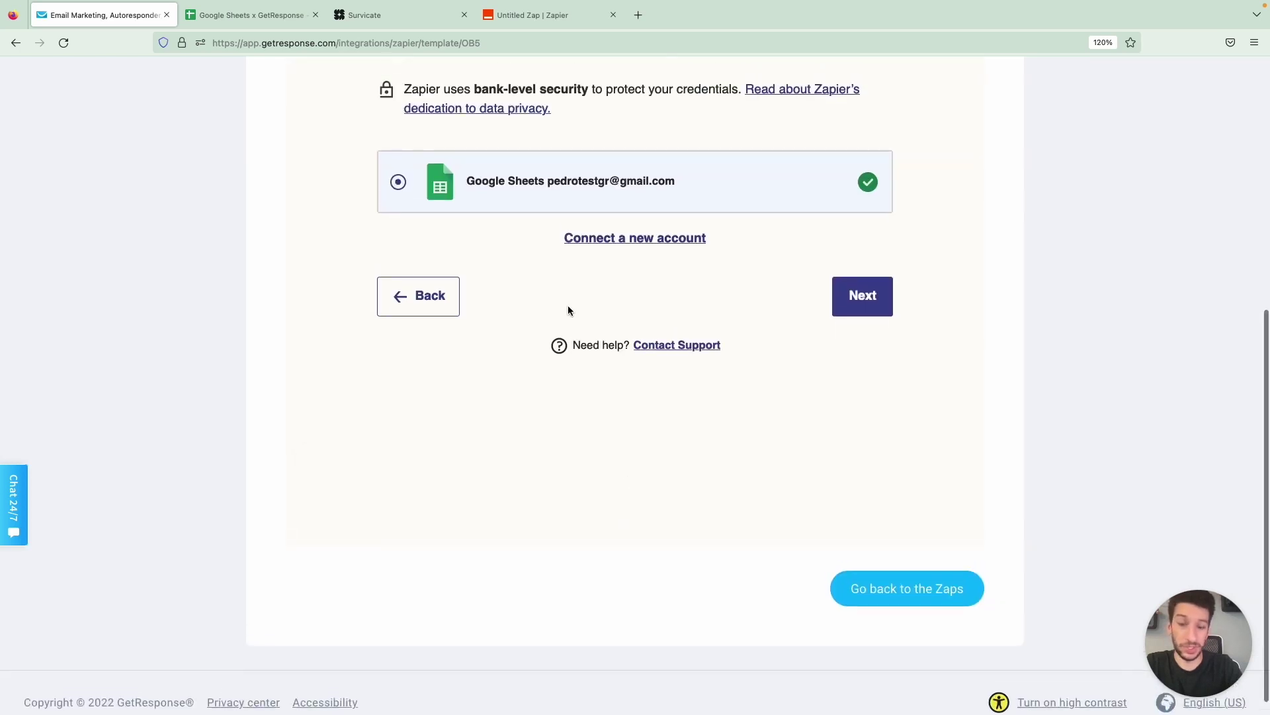
Use the connected Google Sheets account with the Google Sheets x GetResponse spreadsheet and Sheet1
click(853, 339)
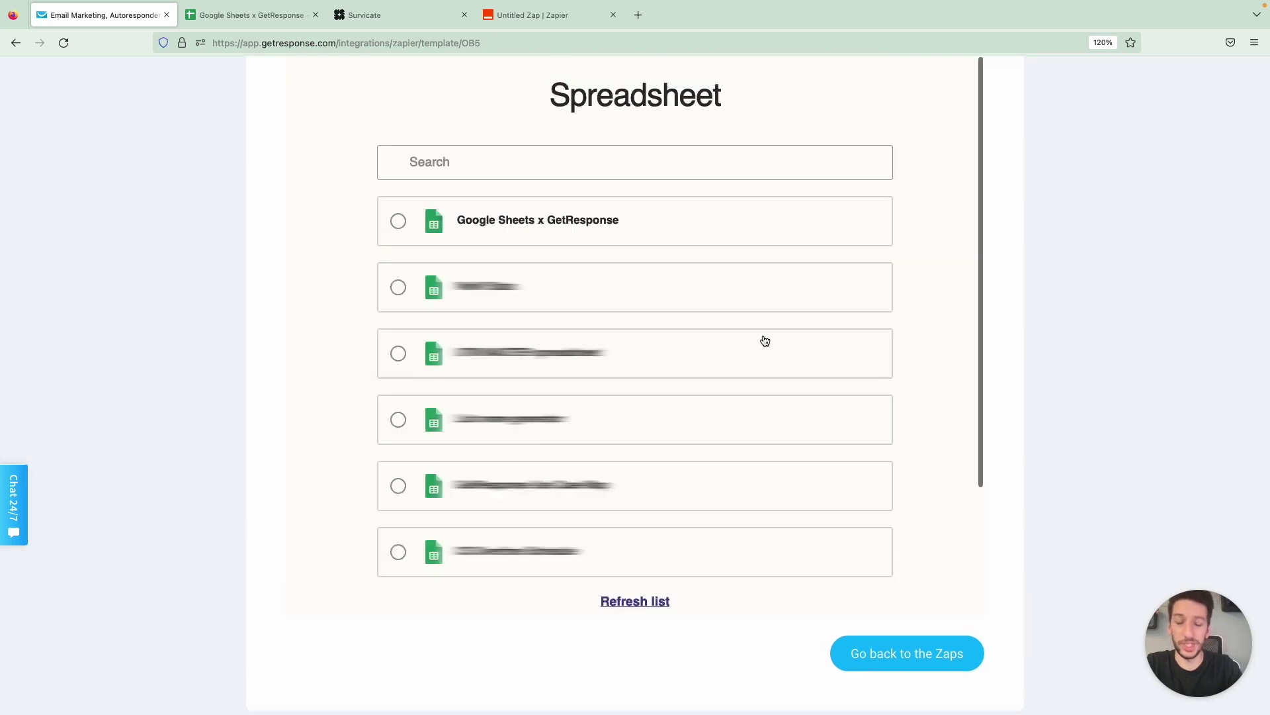
click(534, 235)
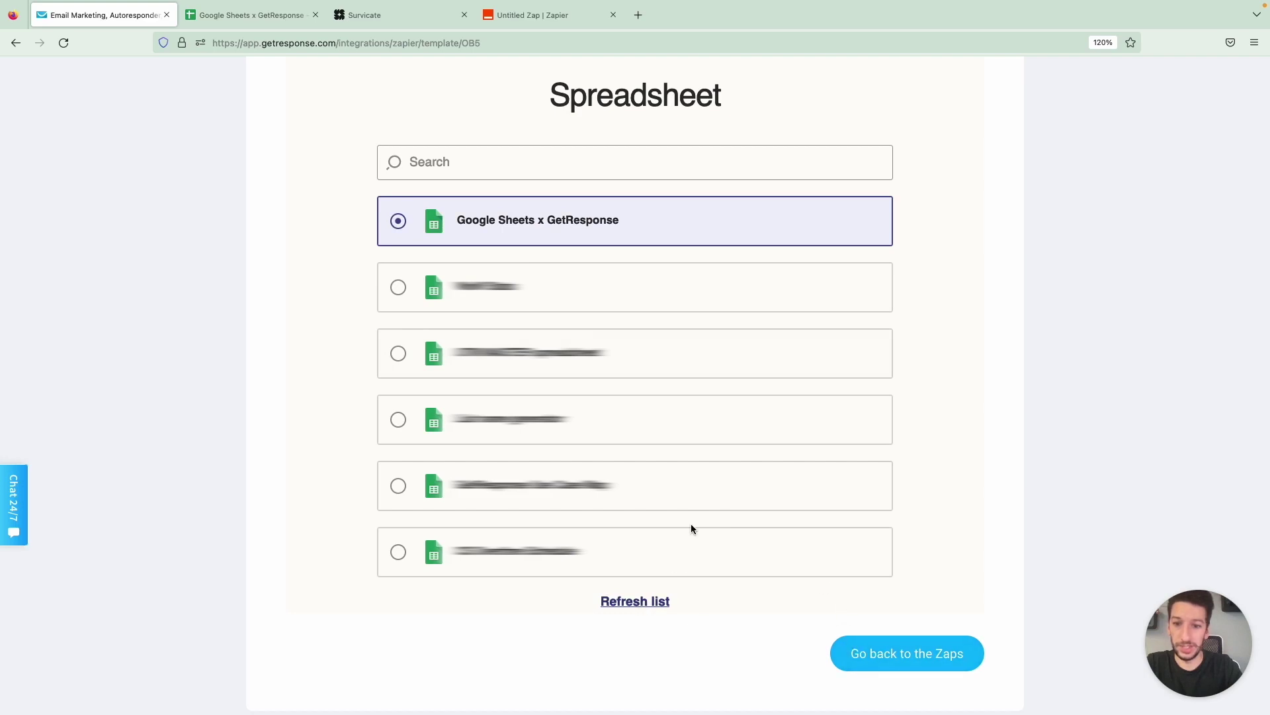
scroll(692, 524, down, 3)
click(868, 509)
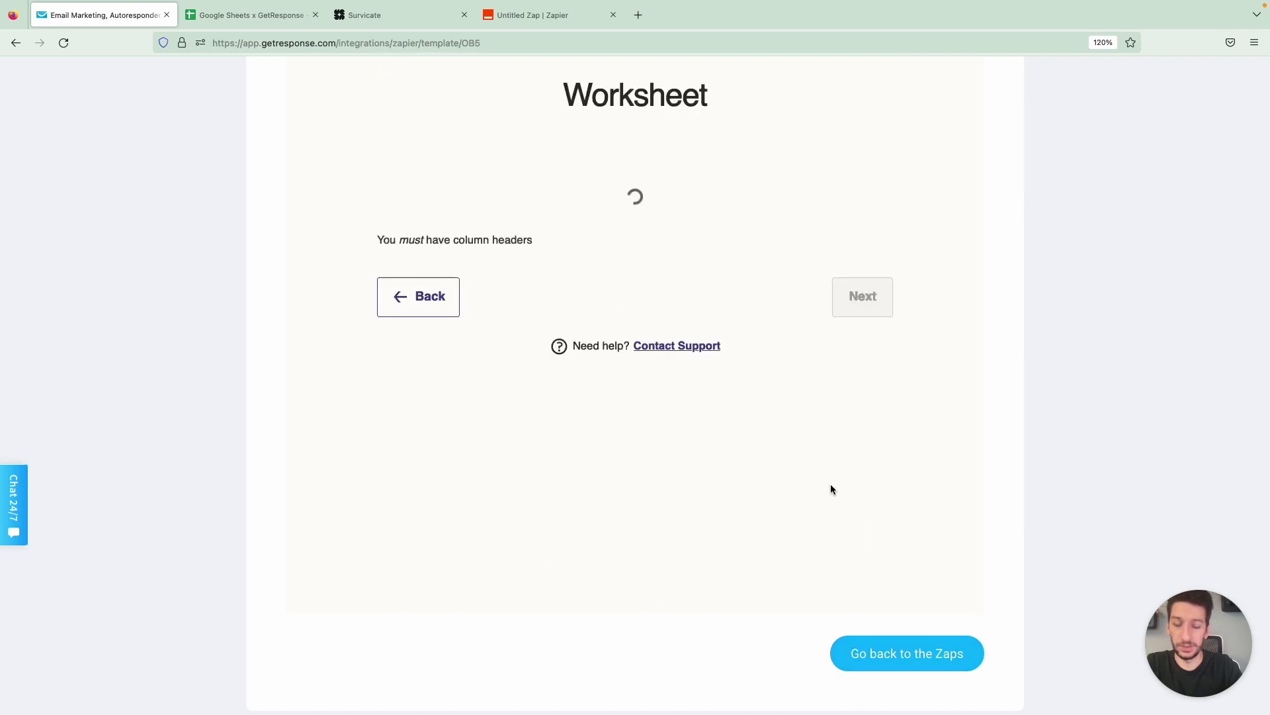
click(526, 200)
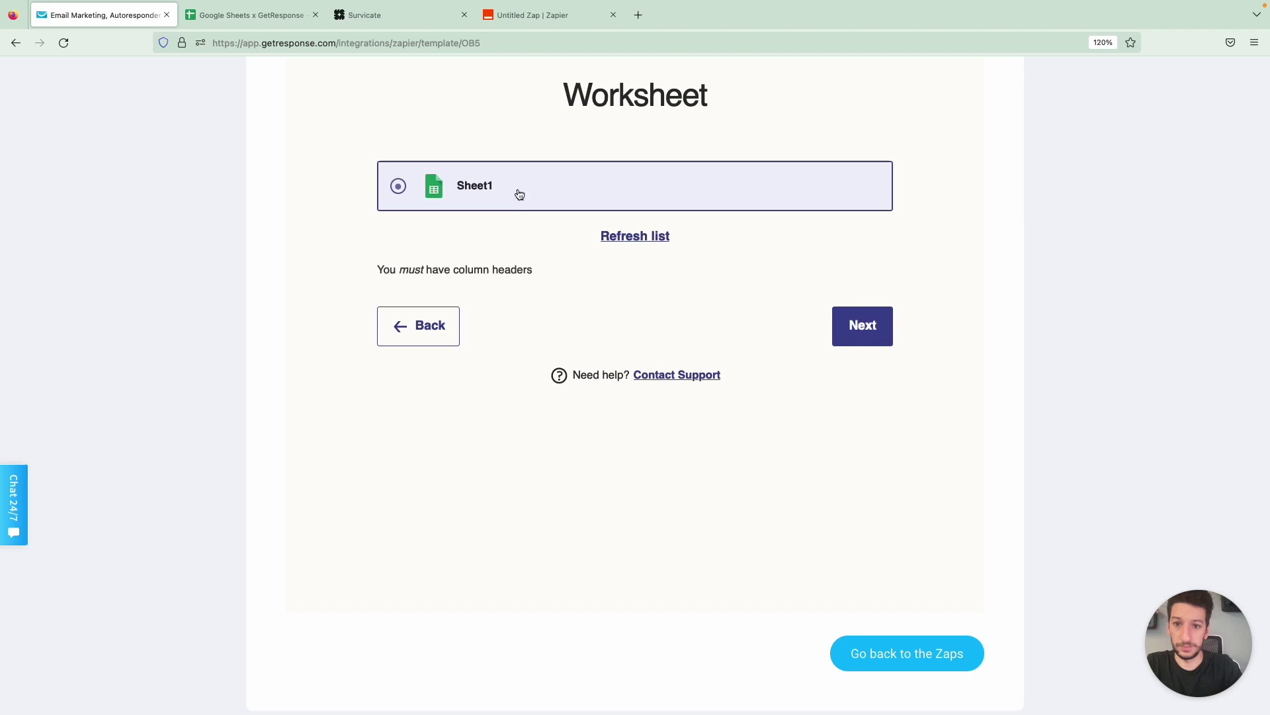
click(856, 320)
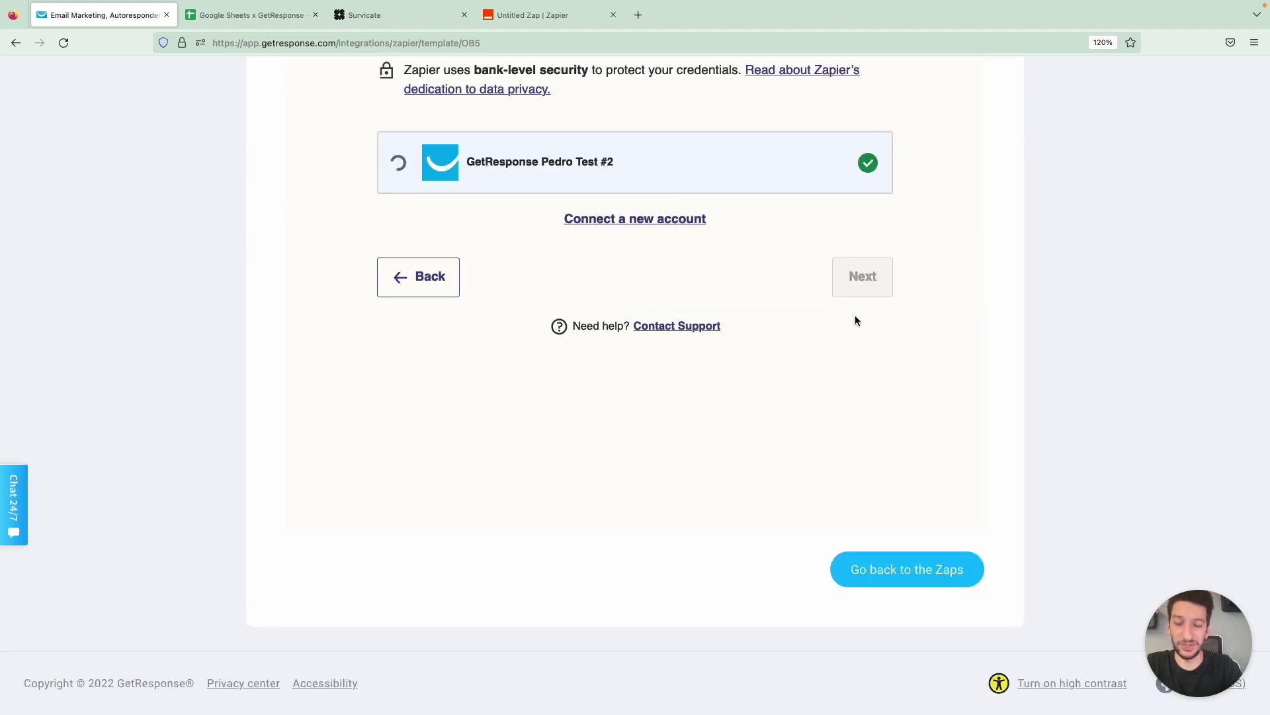
Use the connected GetResponse account and choose the All about coffee list
click(858, 295)
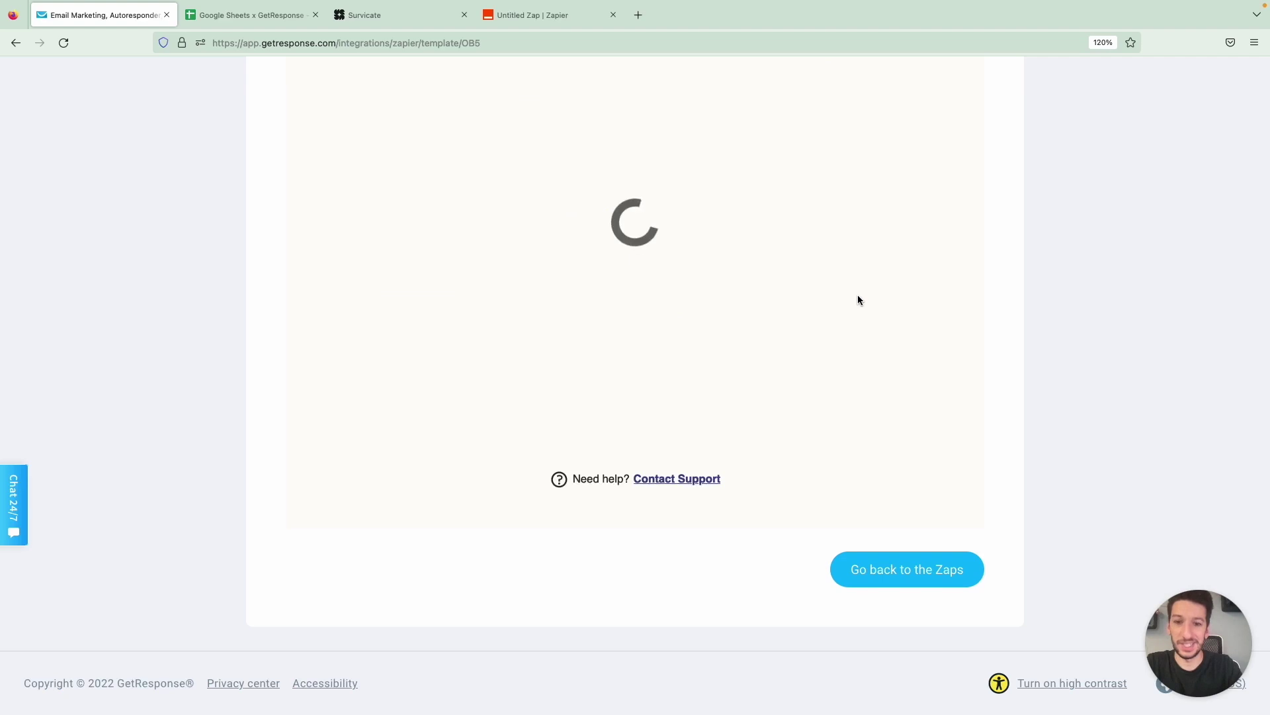
scroll(857, 295, up, 1)
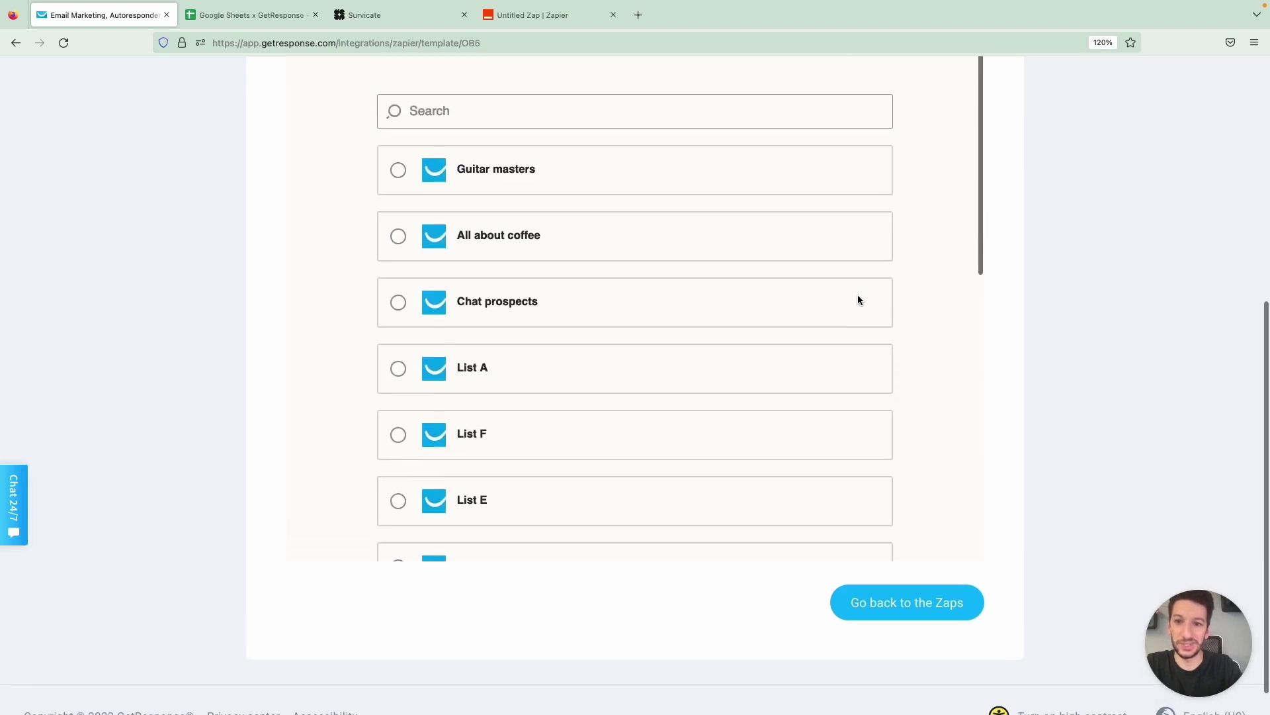
click(585, 254)
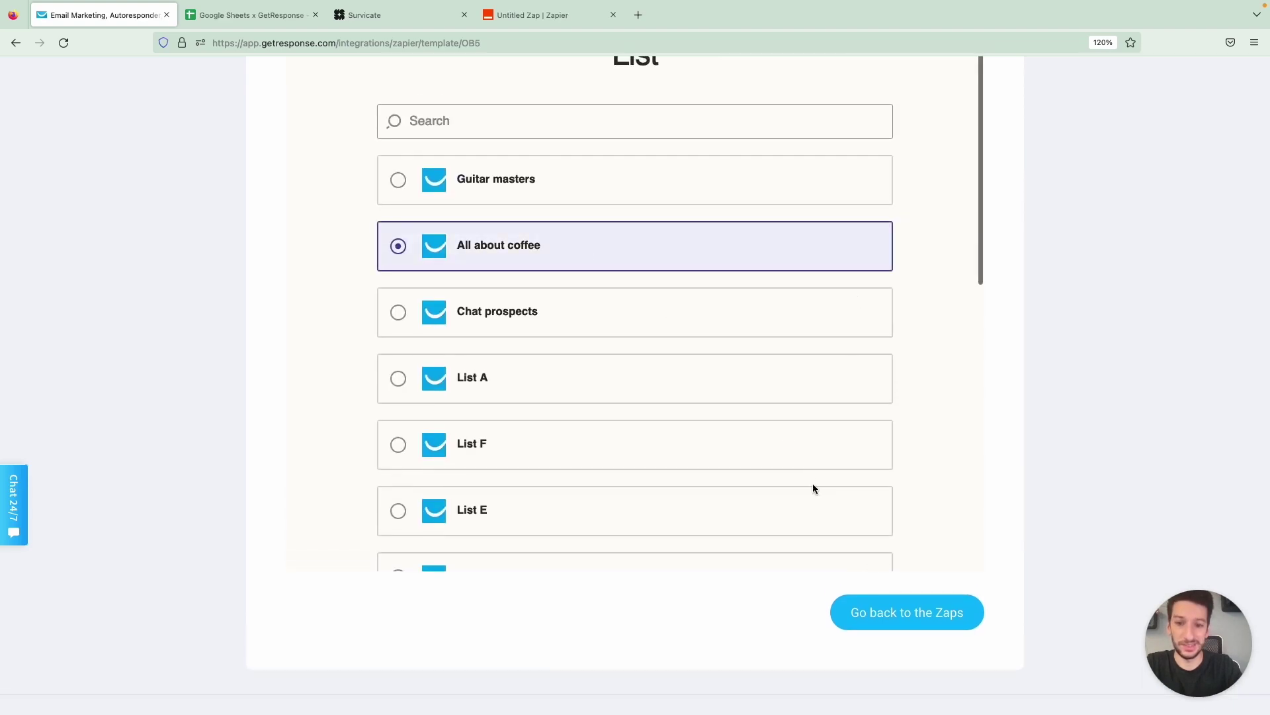
scroll(813, 488, down, 10)
click(853, 470)
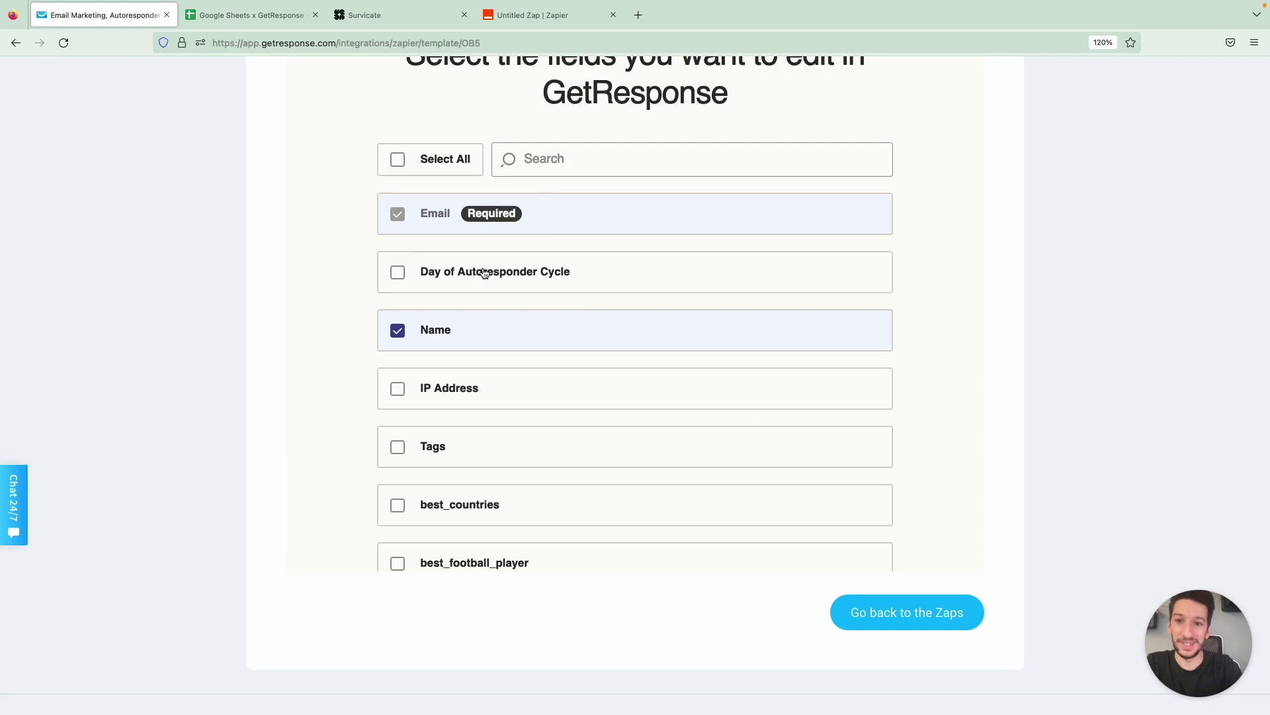
Map the Email and Name fields, send a test contact, and continue to the review
scroll(485, 273, down, 15)
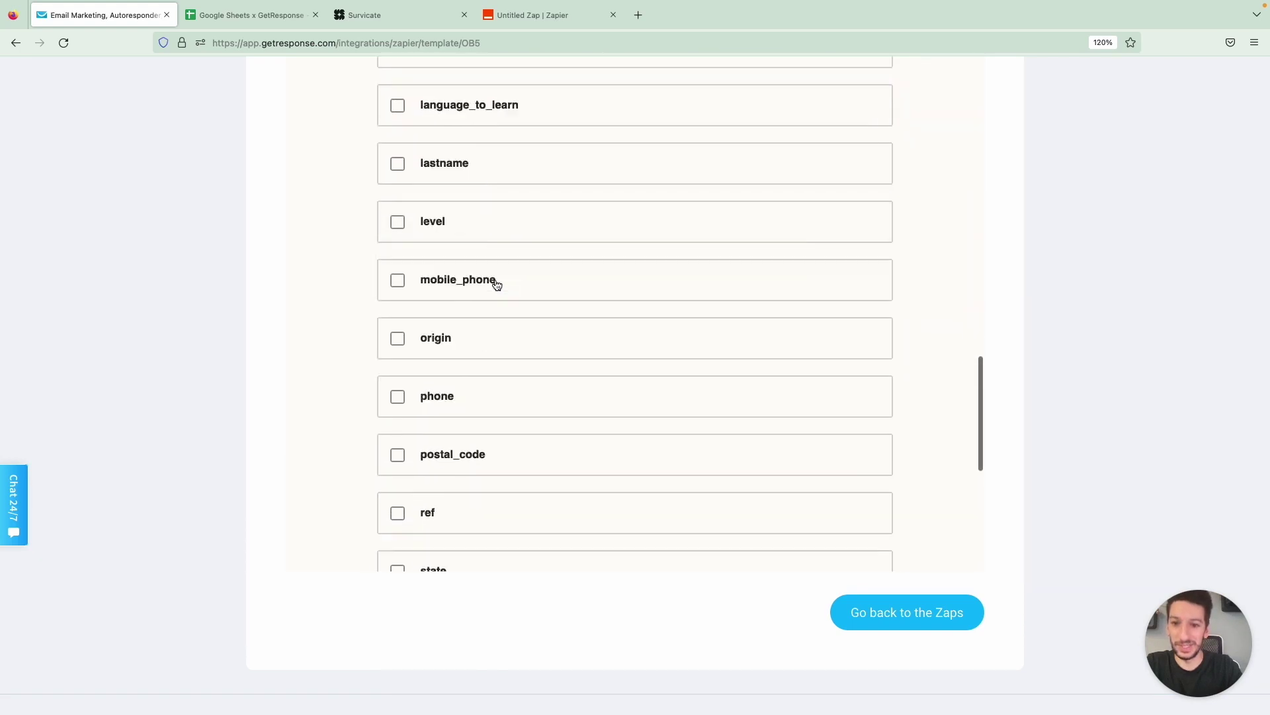
scroll(497, 284, down, 10)
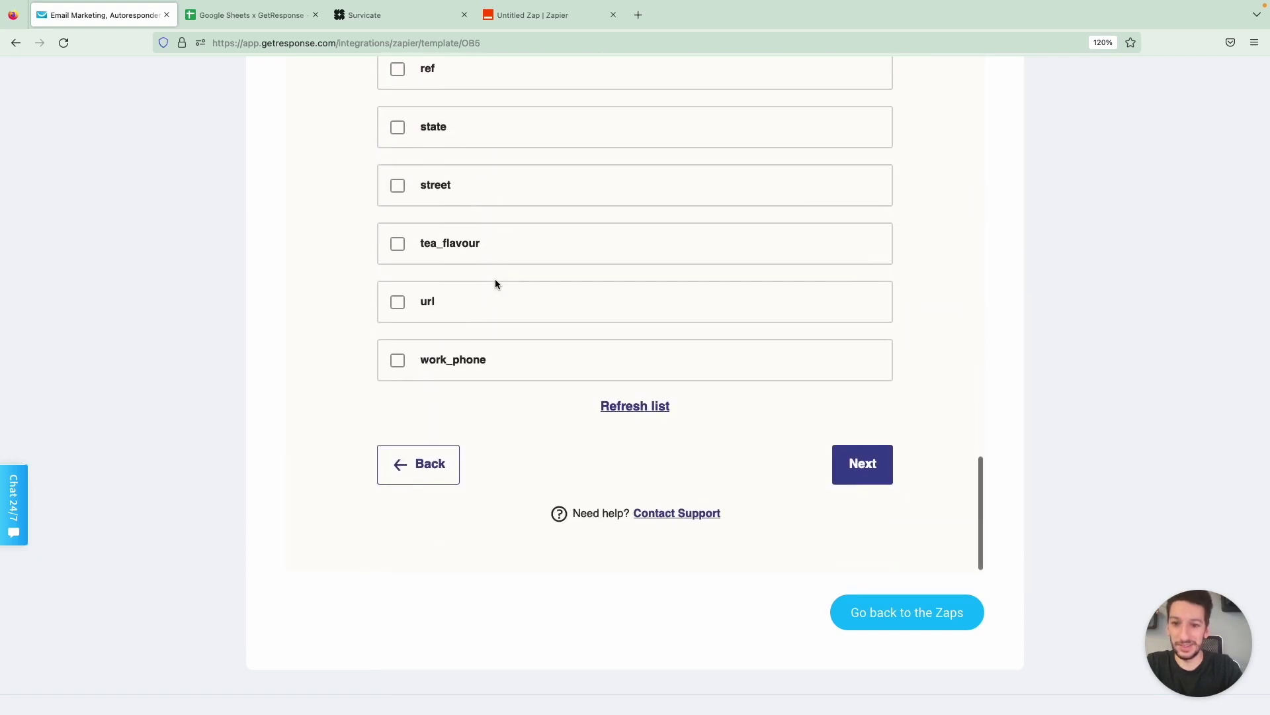
click(839, 466)
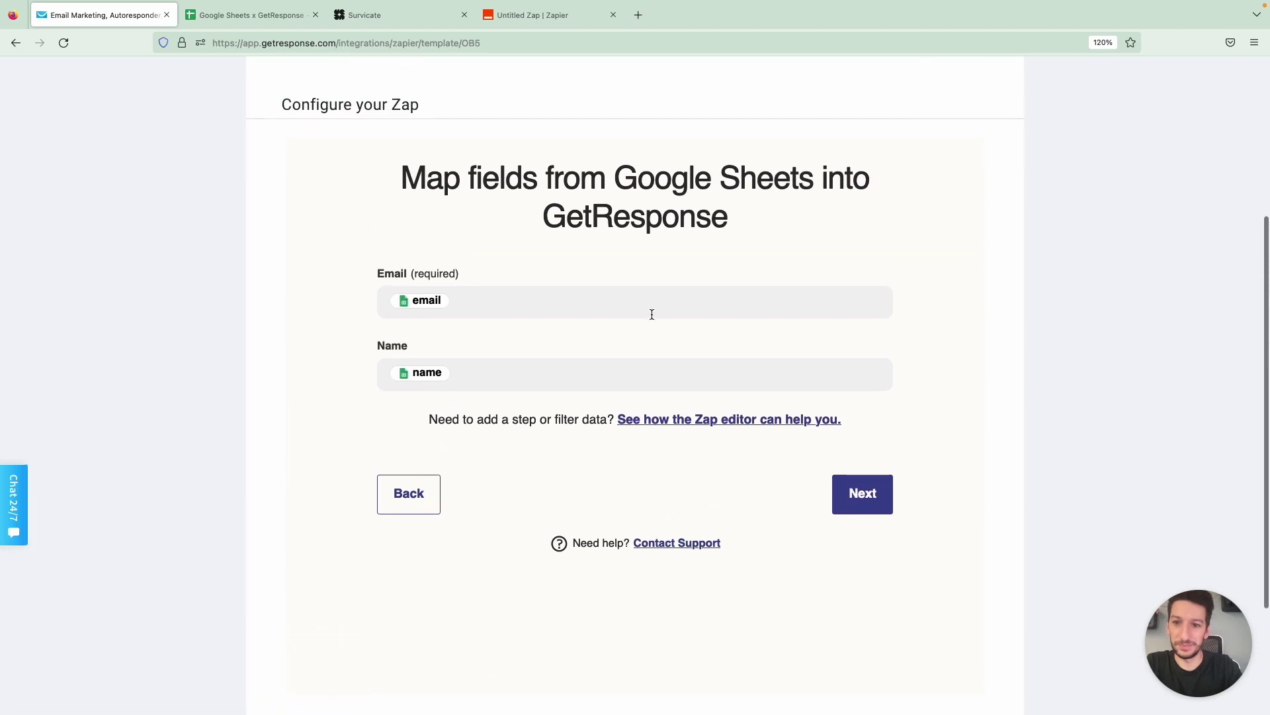
click(870, 489)
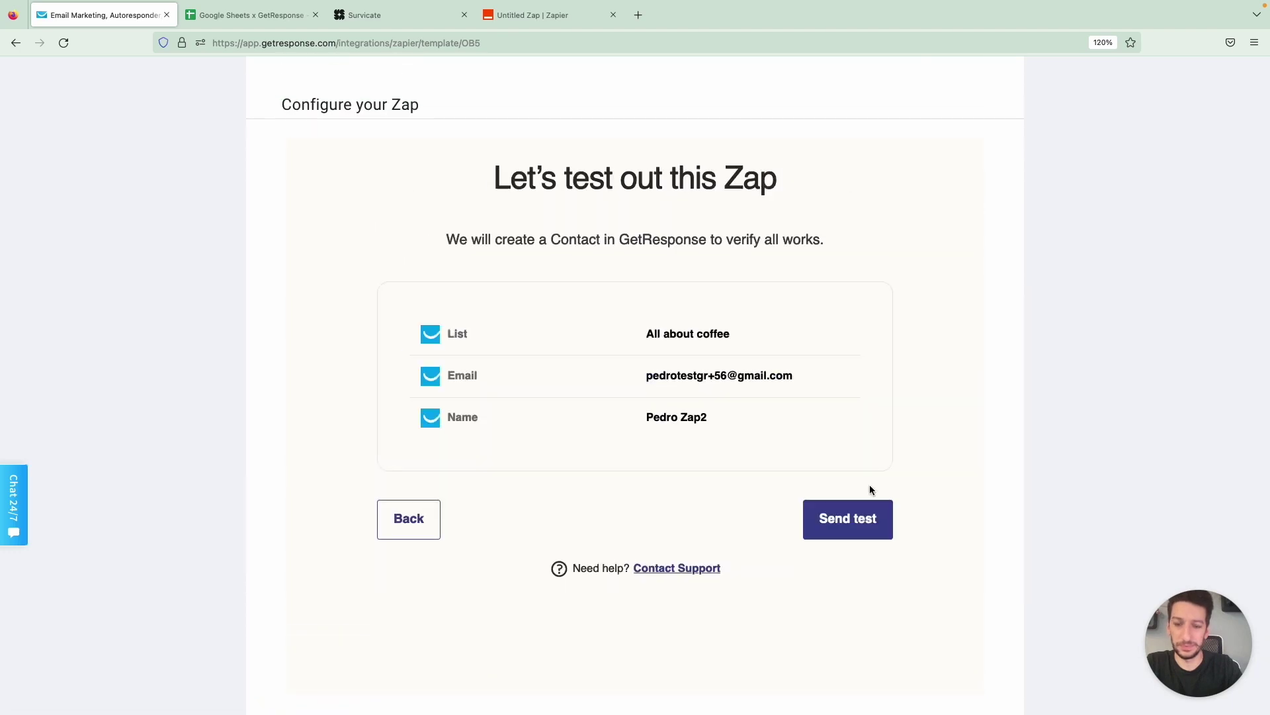
click(867, 524)
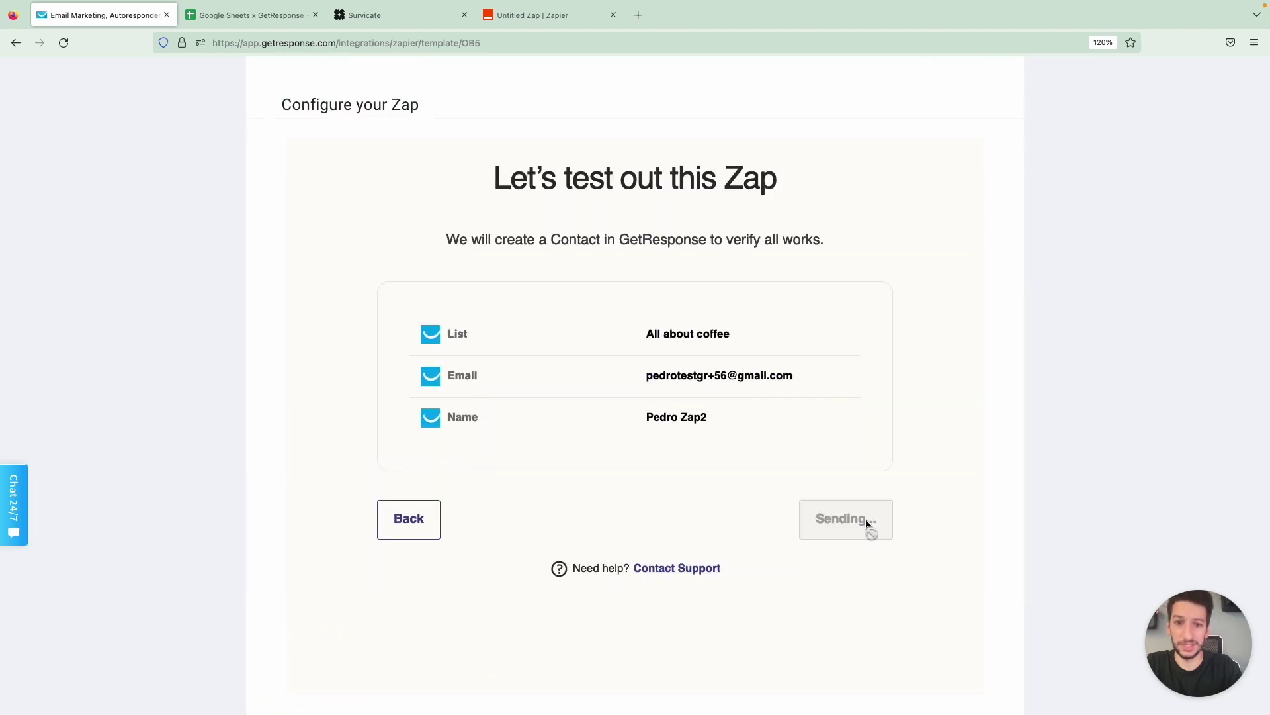
scroll(819, 514, down, 2)
click(848, 490)
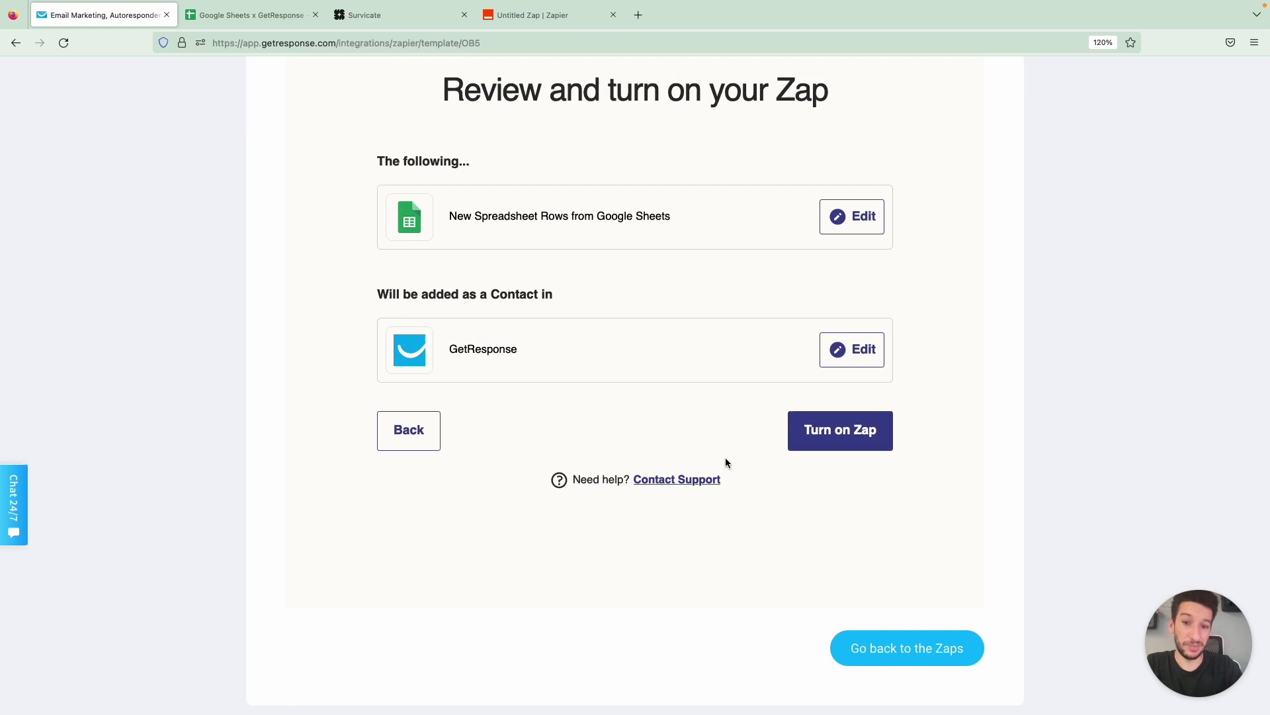
scroll(706, 441, up, 1)
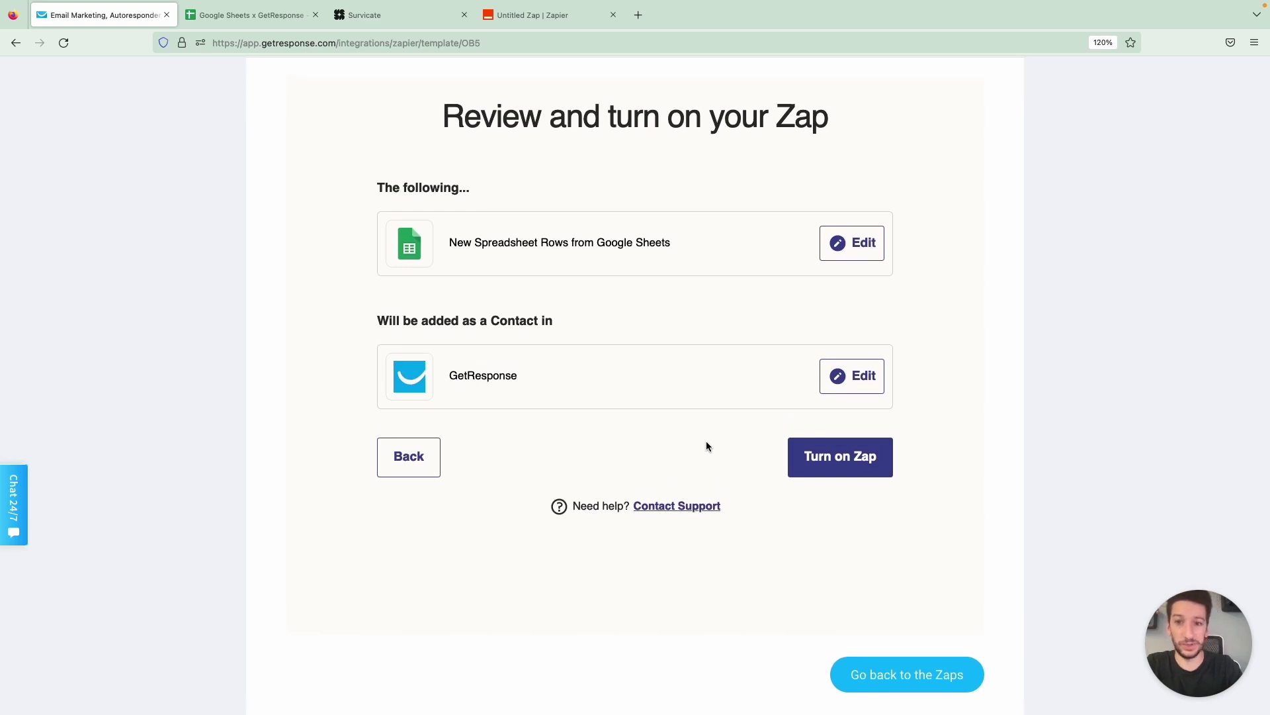
scroll(706, 447, up, 3)
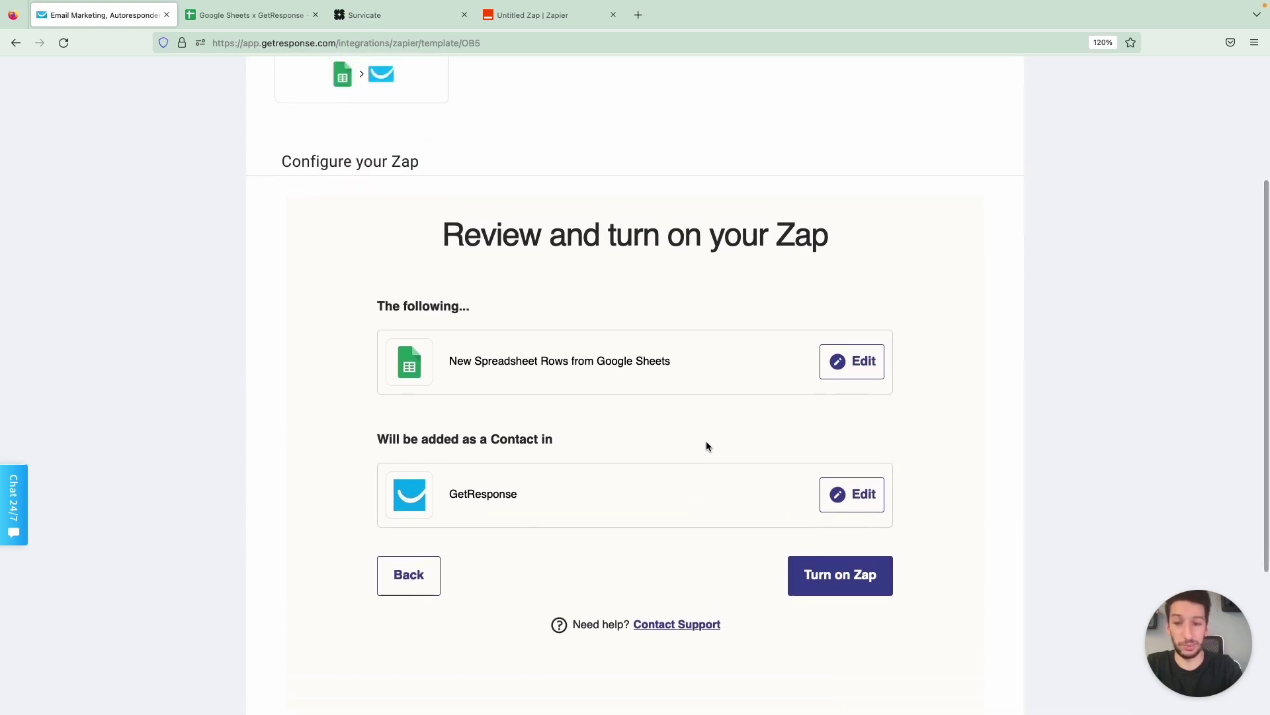
scroll(705, 445, up, 5)
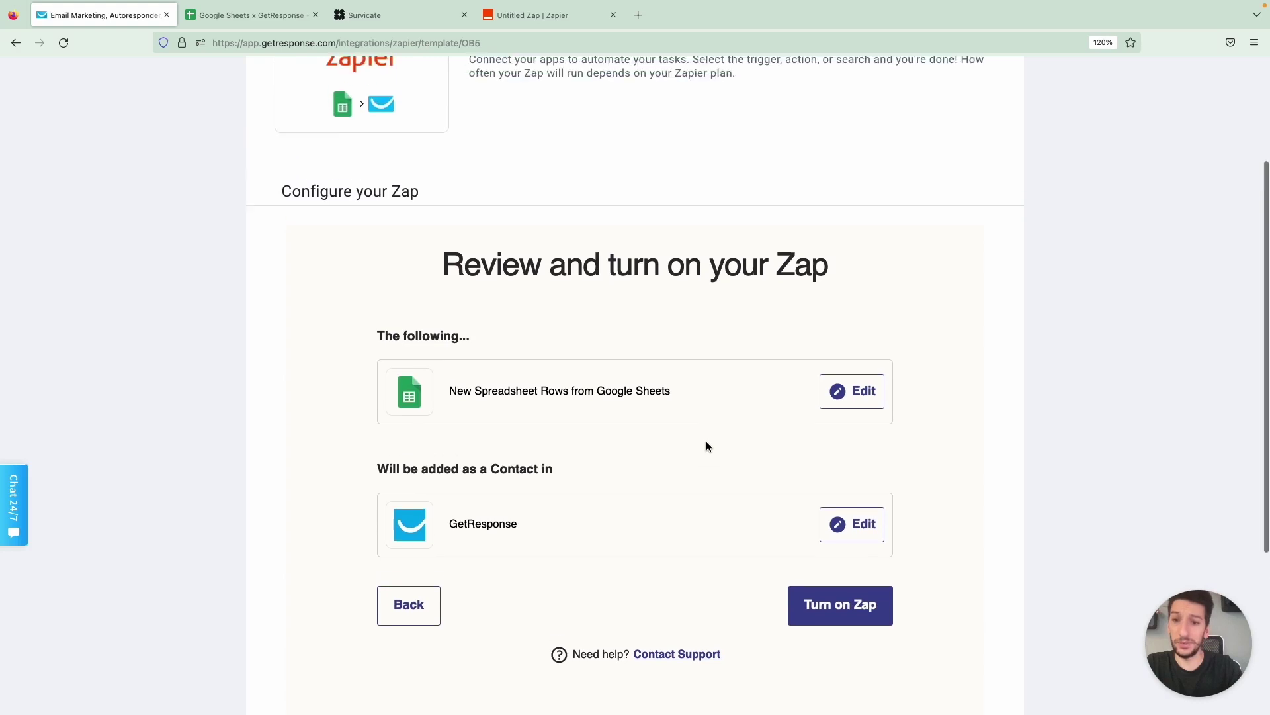